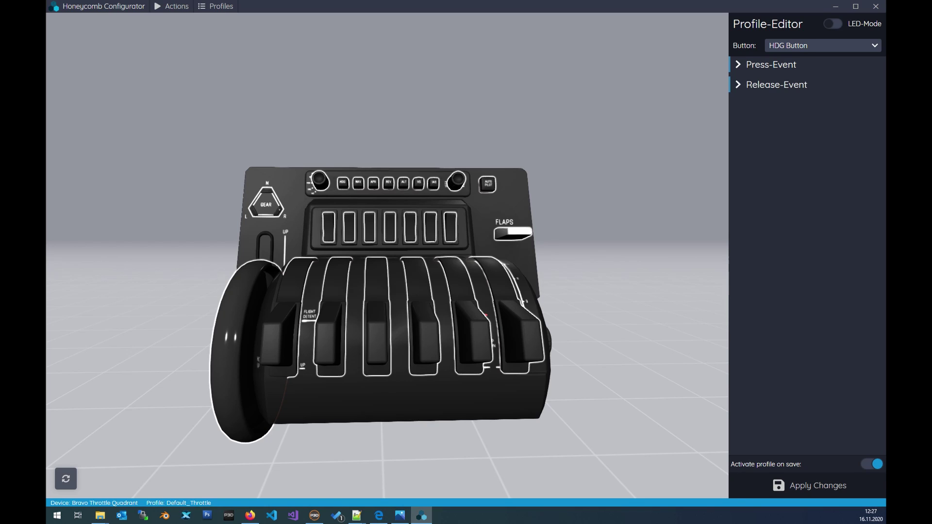
Look through the available configurator actions, from activating or deleting the current profile to changing the selected device
{"action": "left_click_drag", "start_coordinate": [389, 243], "coordinate": [500, 301]}
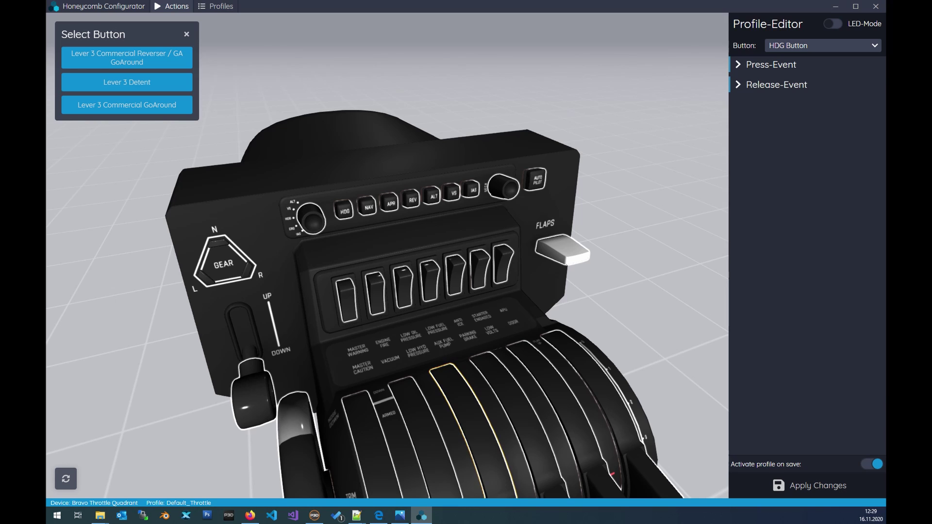
{"action": "left_click", "coordinate": [171, 5]}
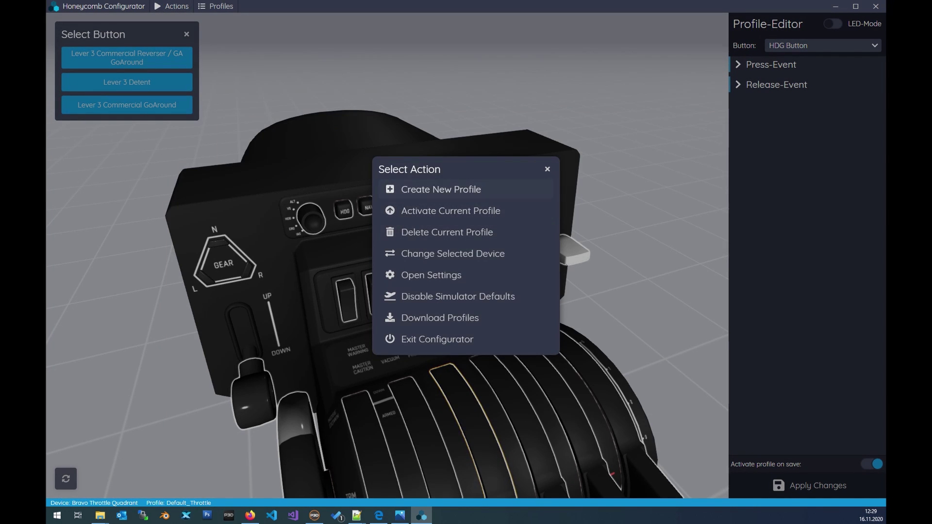
{"action": "key", "text": "Down"}
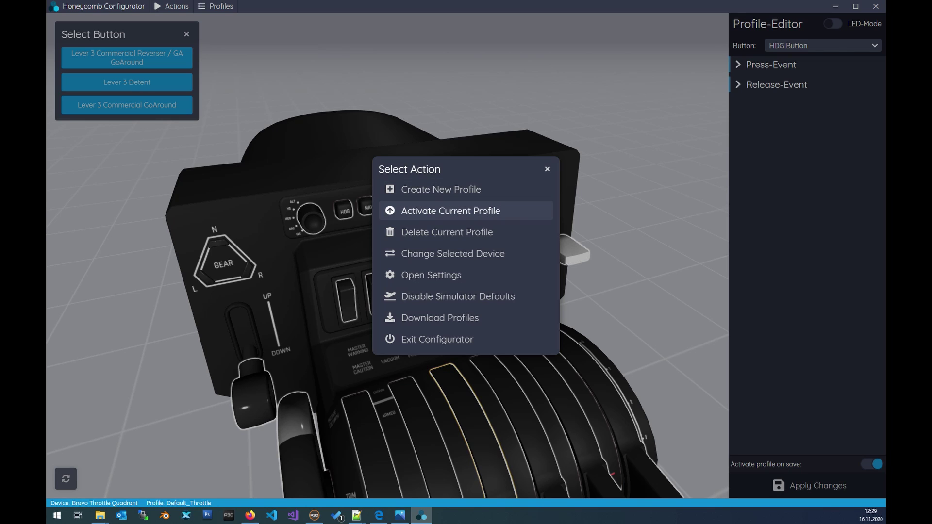
{"action": "key", "text": "Down"}
{"action": "key", "text": "Down"}
{"action": "key", "text": "Up"}
{"action": "key", "text": "Down"}
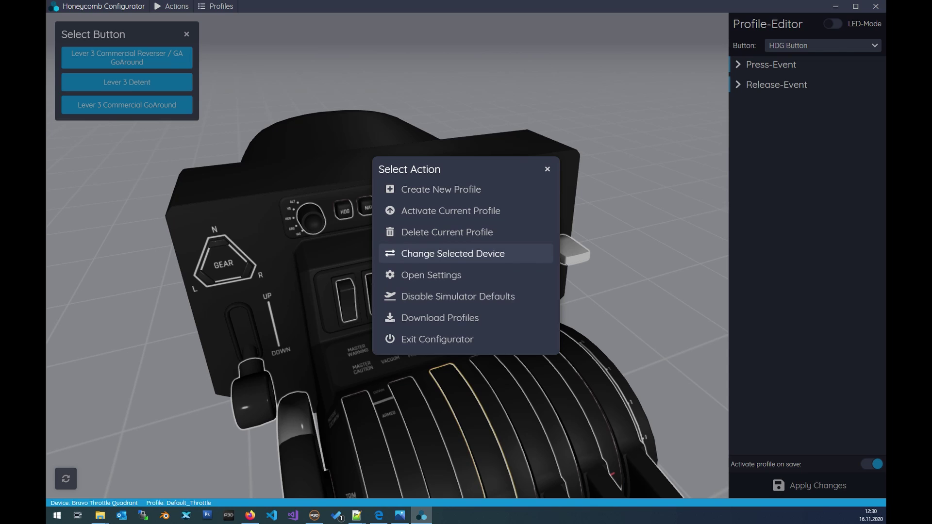
{"action": "key", "text": "Down"}
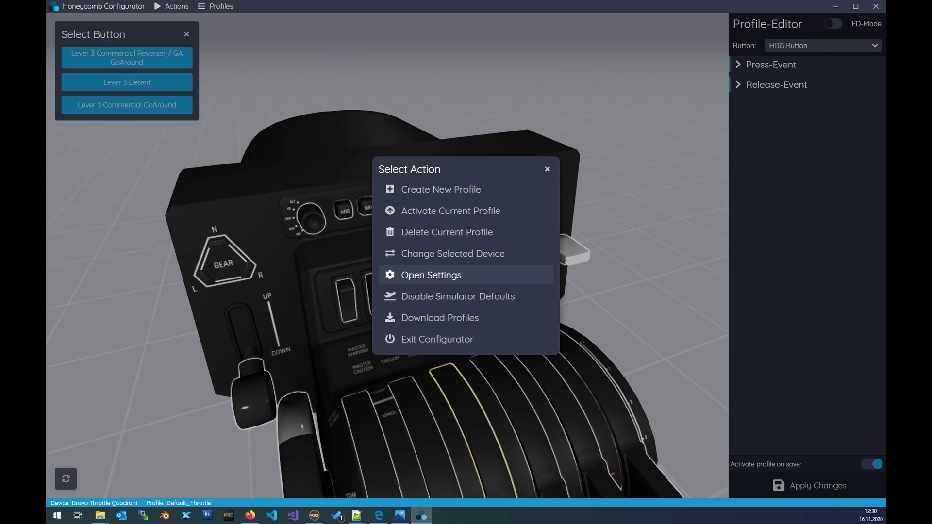
Review the Language, Import Profiles, Export Profiles, About and Danger Zone pages of the application settings
{"action": "left_click", "coordinate": [431, 275]}
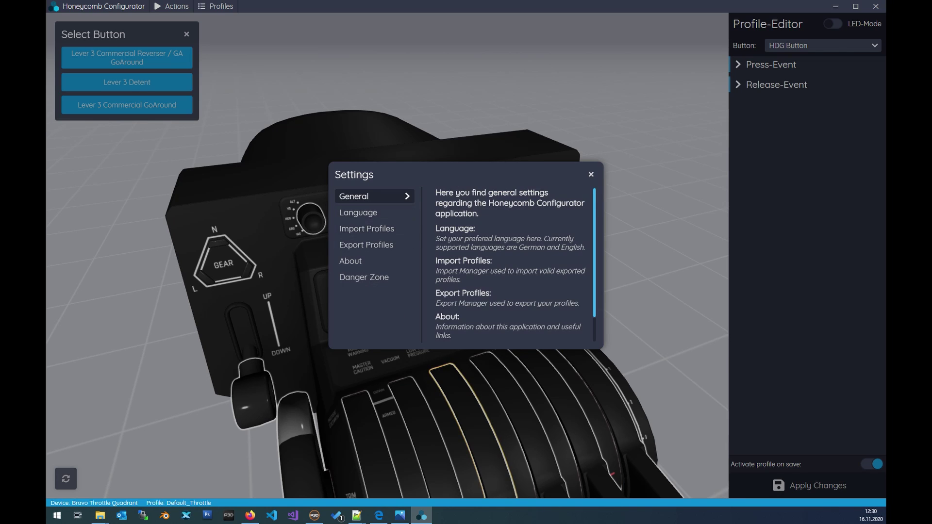
{"action": "left_click", "coordinate": [358, 212]}
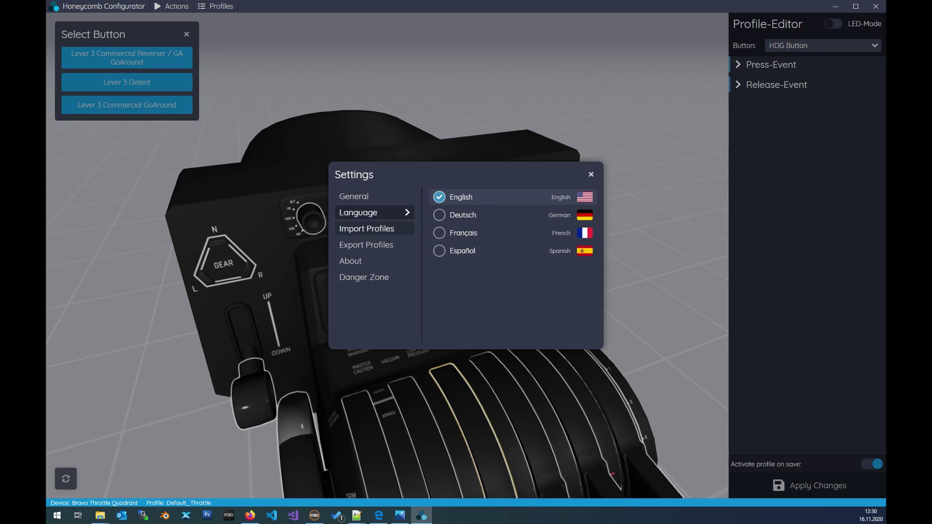
{"action": "left_click", "coordinate": [367, 229]}
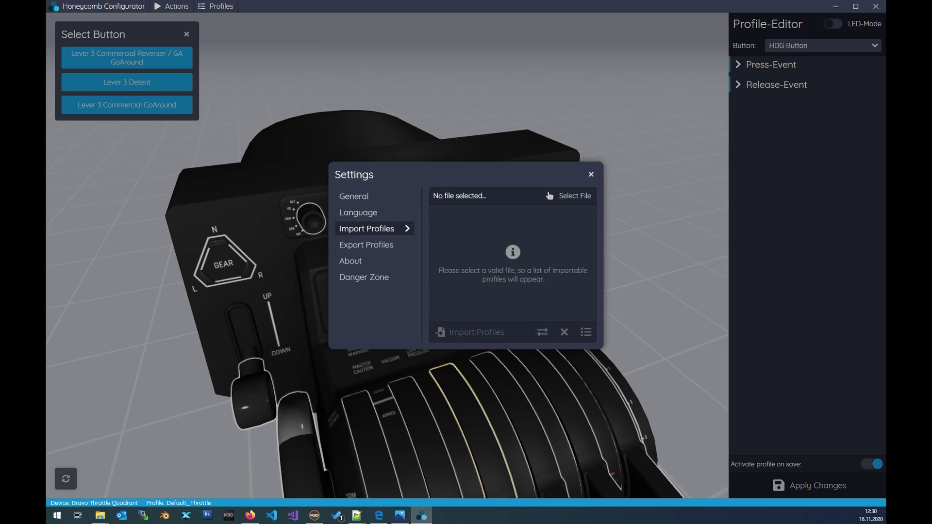
{"action": "left_click", "coordinate": [366, 244]}
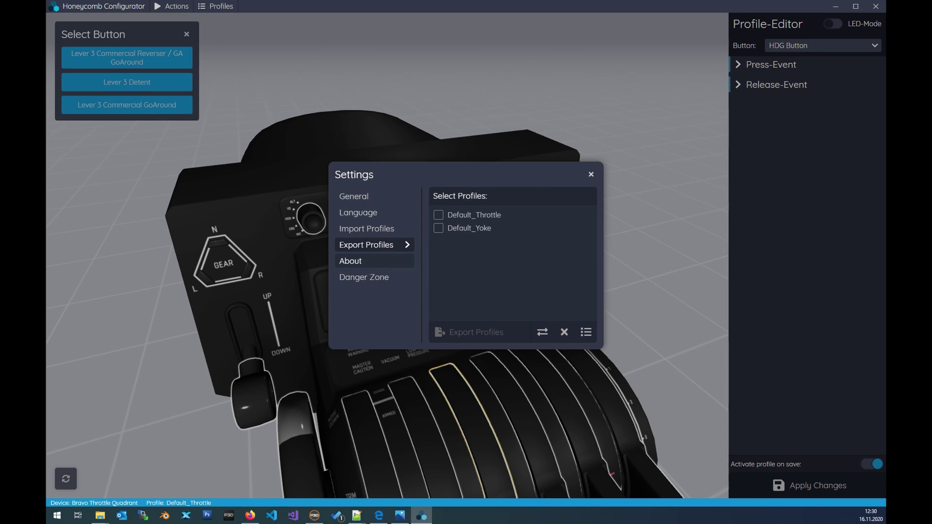
{"action": "left_click", "coordinate": [359, 261]}
{"action": "left_click", "coordinate": [365, 277]}
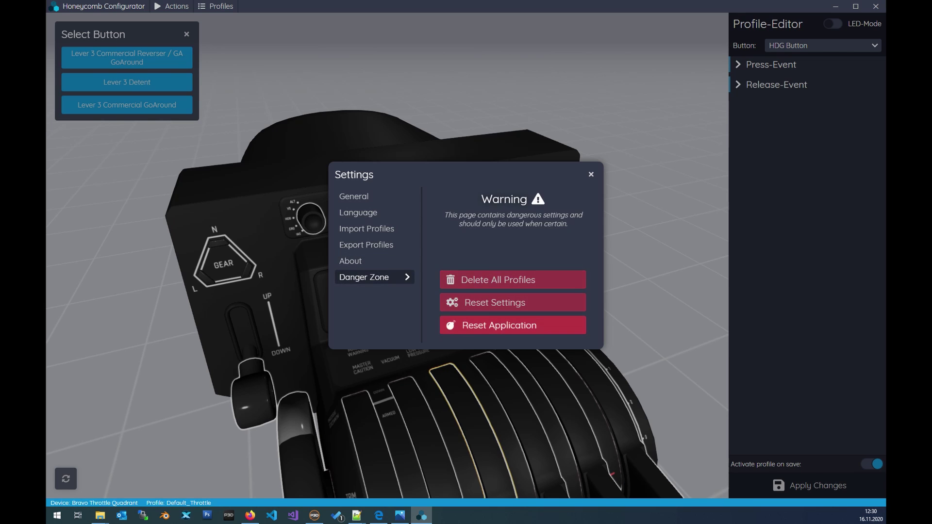
{"action": "left_click", "coordinate": [591, 174]}
{"action": "left_click", "coordinate": [170, 6]}
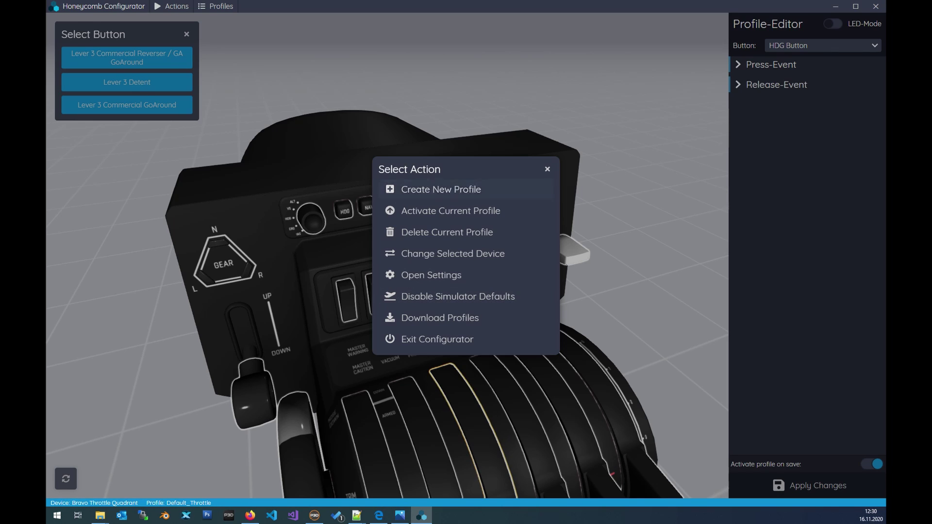
{"action": "left_click", "coordinate": [547, 169]}
Disable the Prepar3D v5 default key bindings for the Bravo Throttle Quadrant and confirm the override
{"action": "left_click", "coordinate": [347, 300]}
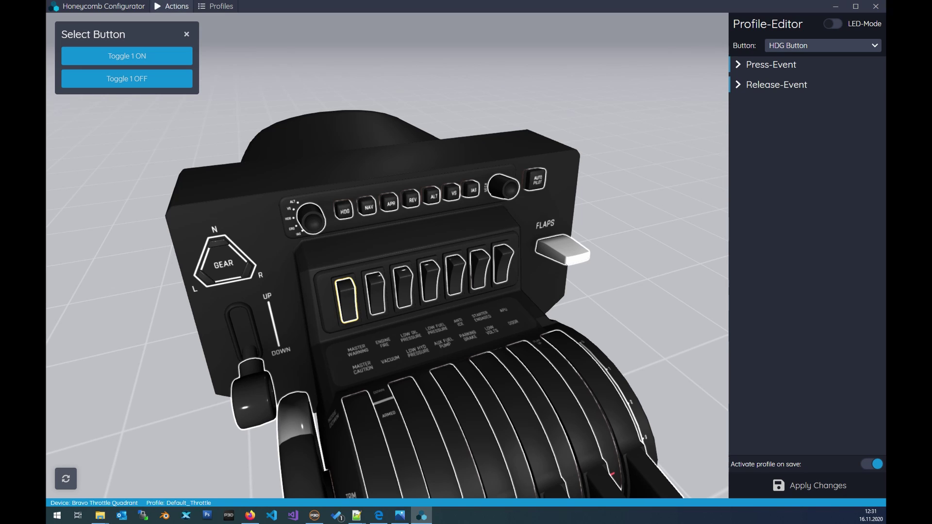
{"action": "left_click", "coordinate": [171, 6]}
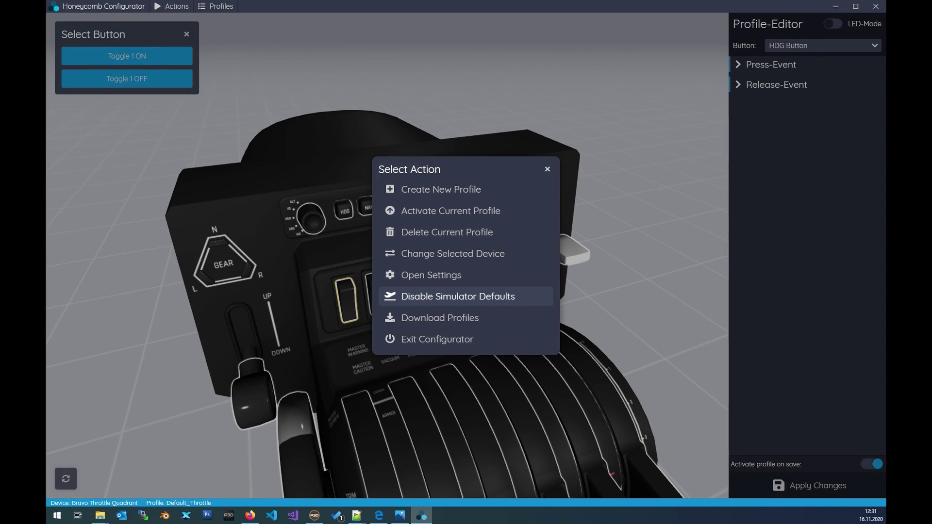
{"action": "left_click", "coordinate": [440, 296]}
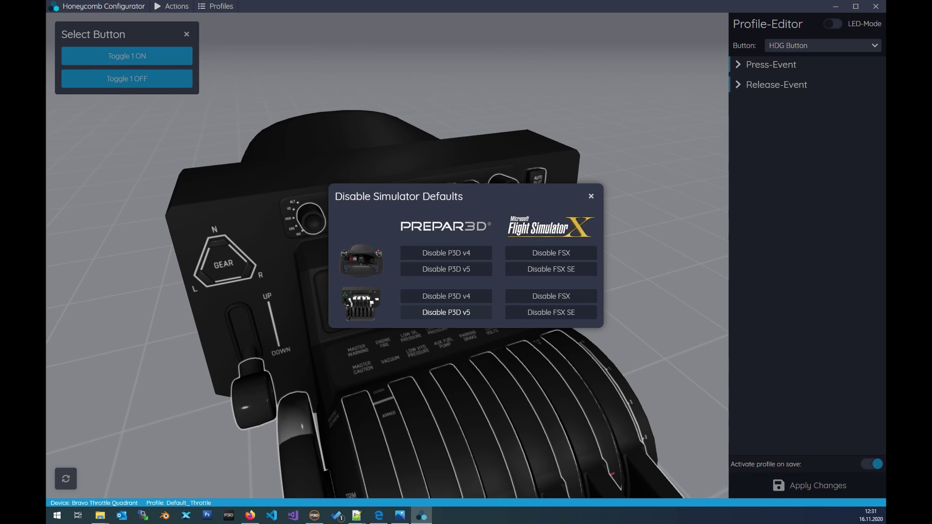
{"action": "left_click", "coordinate": [446, 312]}
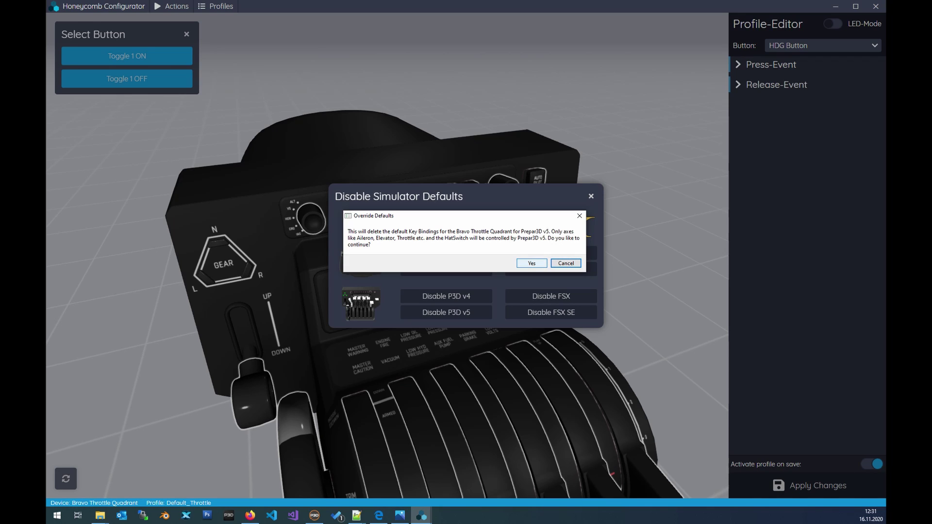
{"action": "left_click", "coordinate": [532, 263]}
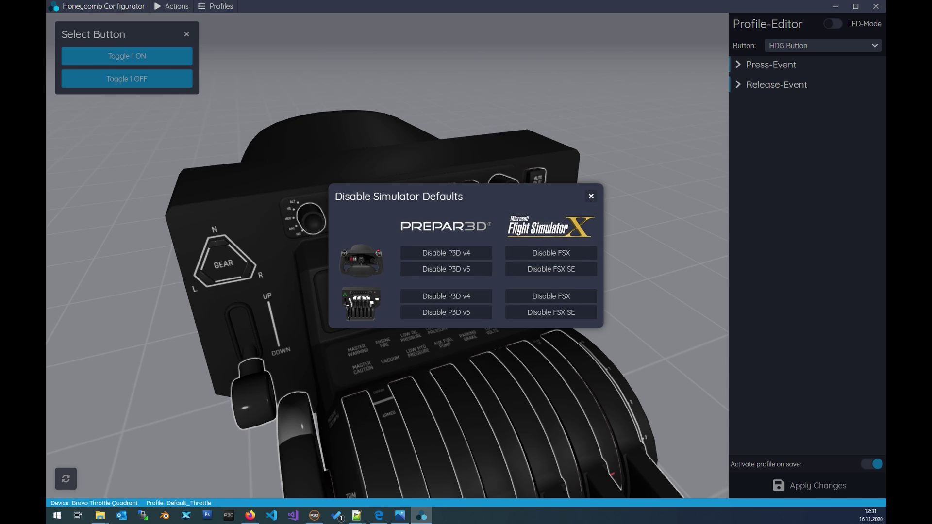
{"action": "left_click", "coordinate": [591, 197]}
Open the profile download page in the browser and look through the Honeycomb Templates files on the Aerosoft forum
{"action": "left_click", "coordinate": [172, 6]}
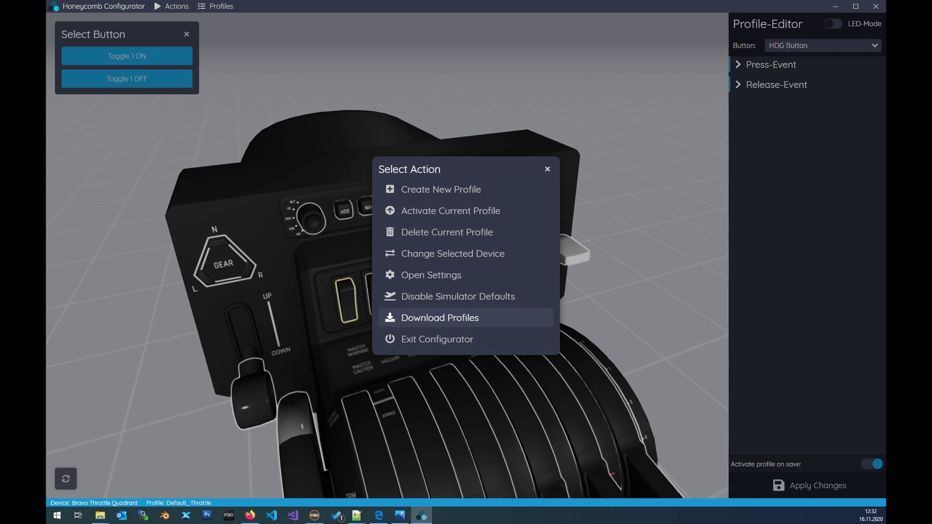
{"action": "left_click", "coordinate": [440, 317]}
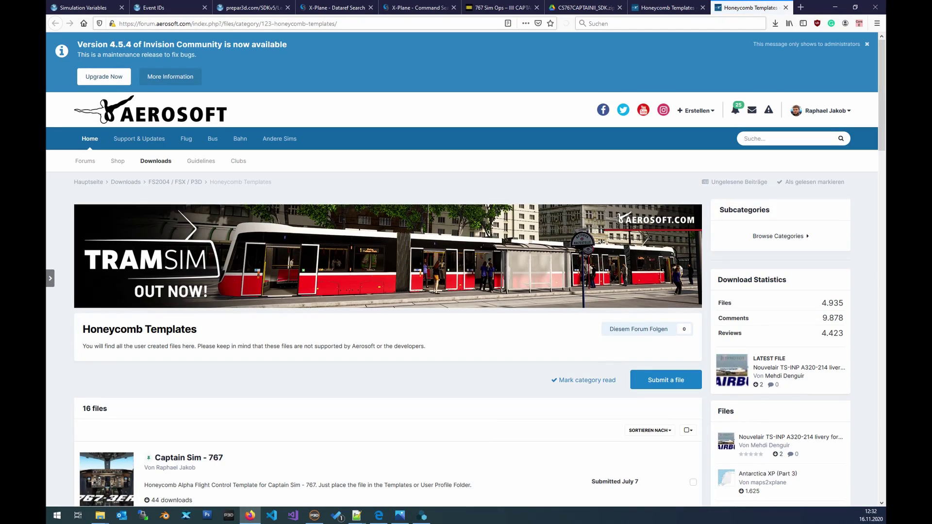
{"action": "scroll", "coordinate": [466, 267], "scroll_direction": "down", "scroll_amount": 9}
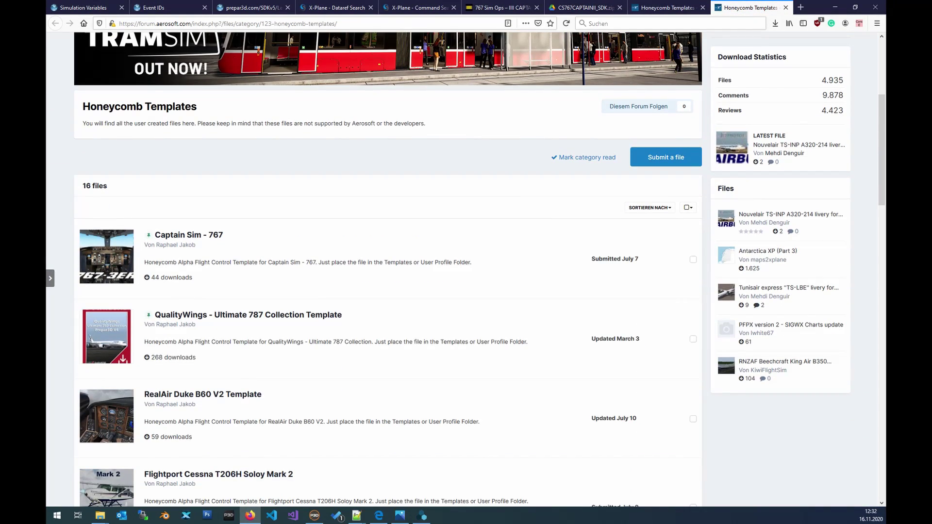
{"action": "scroll", "coordinate": [466, 267], "scroll_direction": "down", "scroll_amount": 4}
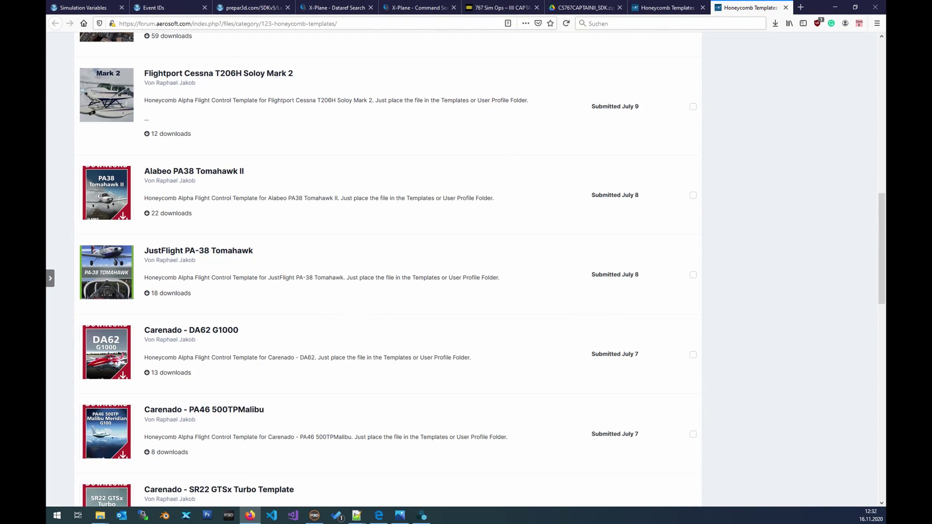
{"action": "scroll", "coordinate": [466, 267], "scroll_direction": "down", "scroll_amount": 1}
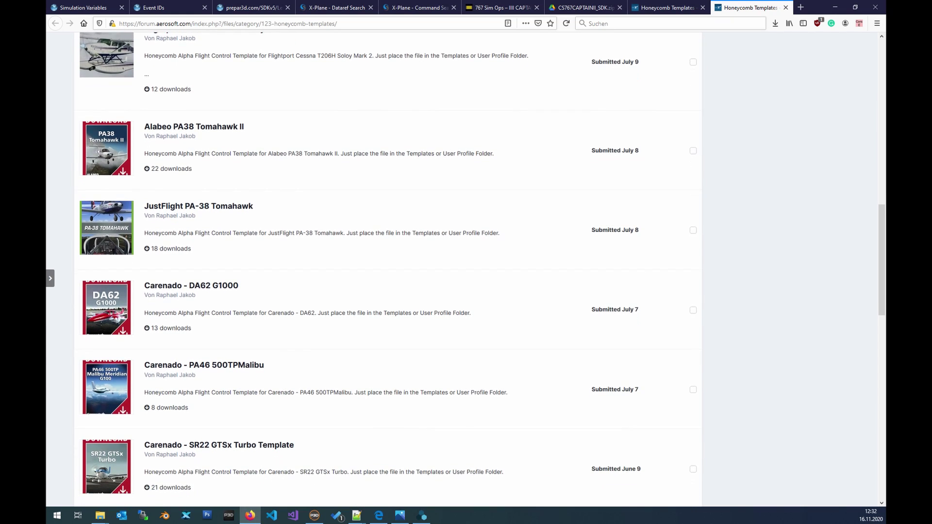
{"action": "scroll", "coordinate": [466, 267], "scroll_direction": "down", "scroll_amount": 2}
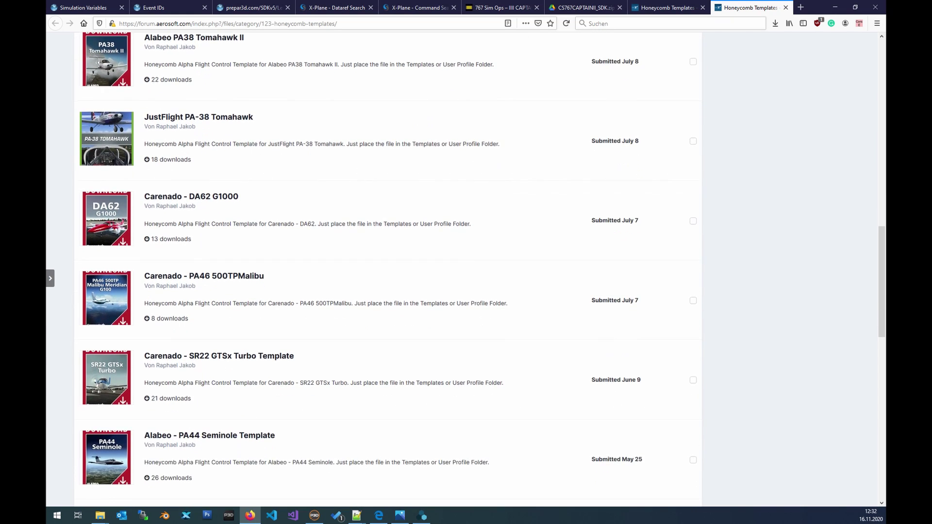
{"action": "scroll", "coordinate": [466, 267], "scroll_direction": "down", "scroll_amount": 5}
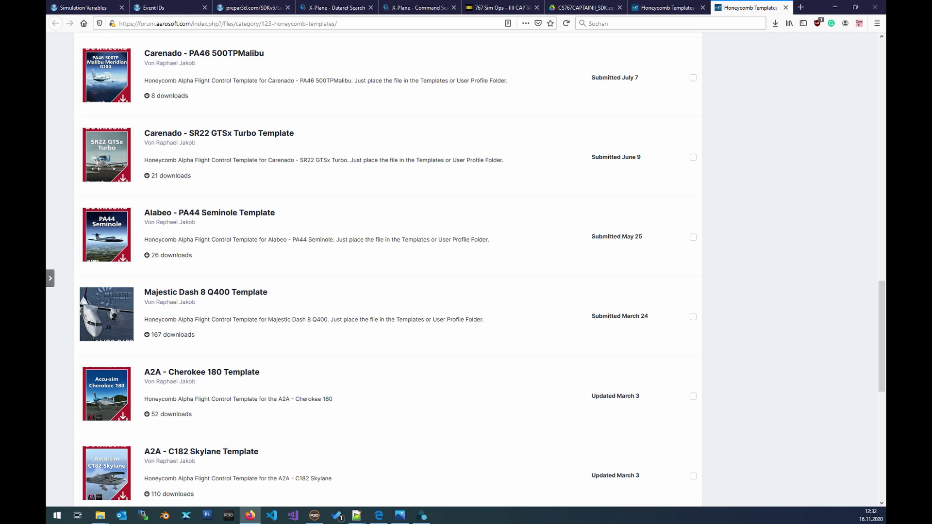
{"action": "scroll", "coordinate": [388, 272], "scroll_direction": "down", "scroll_amount": 5}
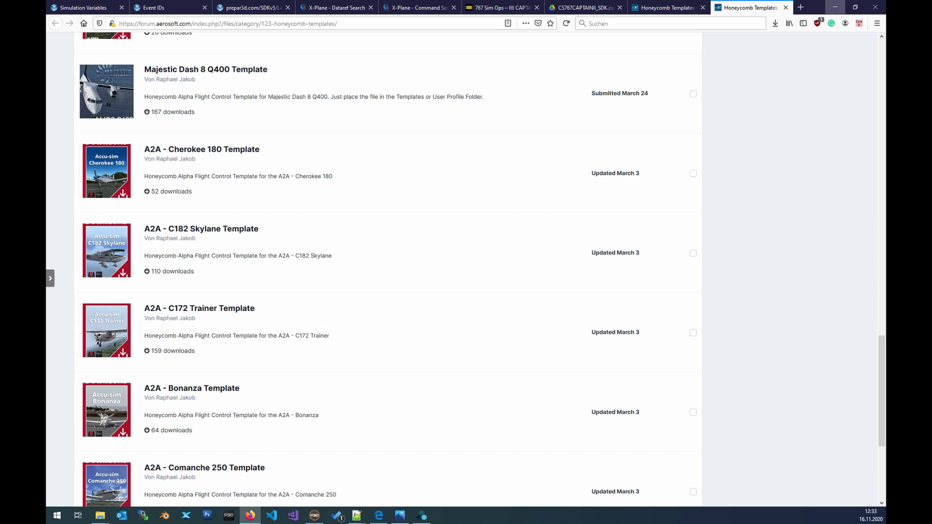
{"action": "left_click", "coordinate": [835, 7]}
Look at the list of saved profiles, including Default_Throttle, without loading one
{"action": "left_click", "coordinate": [215, 6]}
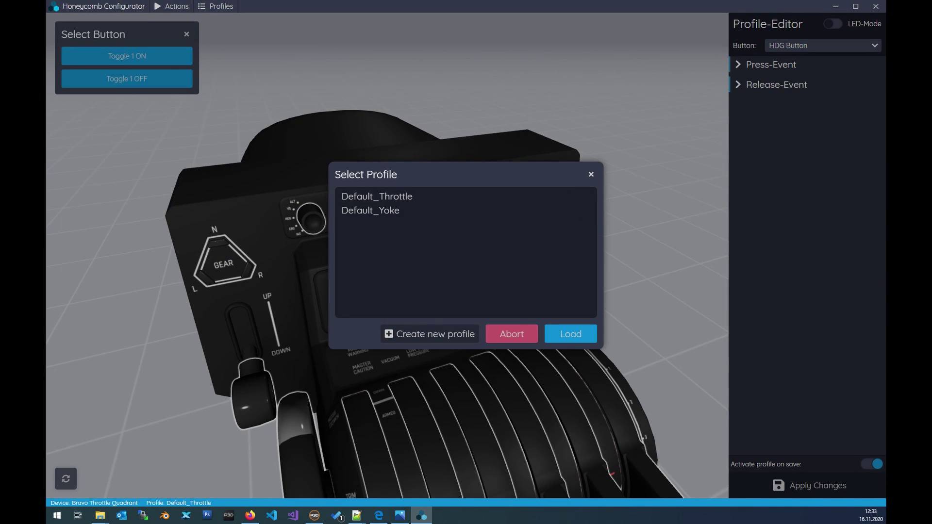
{"action": "left_click", "coordinate": [376, 196]}
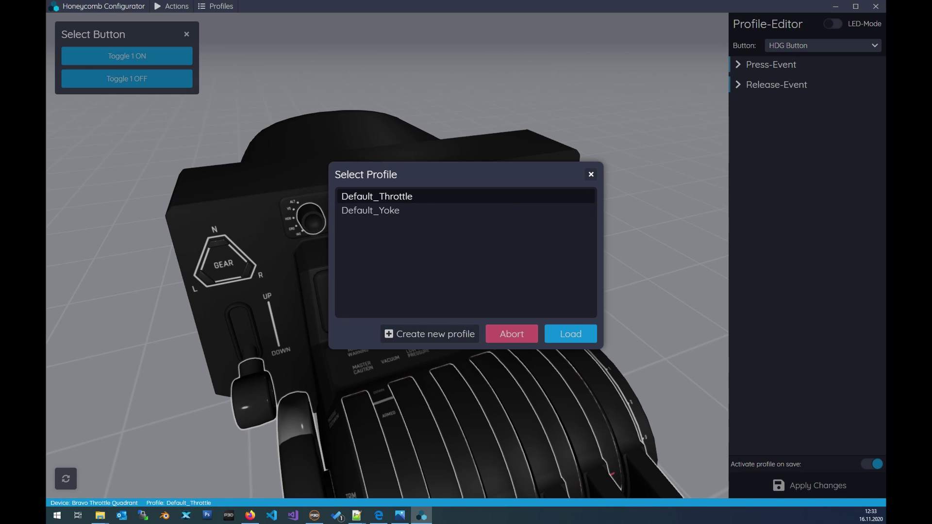
{"action": "left_click", "coordinate": [590, 175]}
{"action": "left_click", "coordinate": [171, 6]}
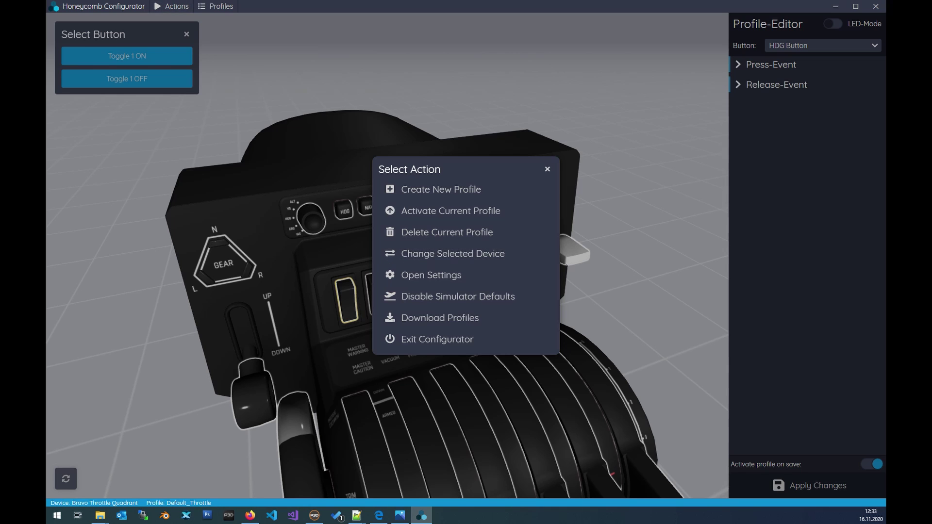
{"action": "left_click", "coordinate": [547, 169]}
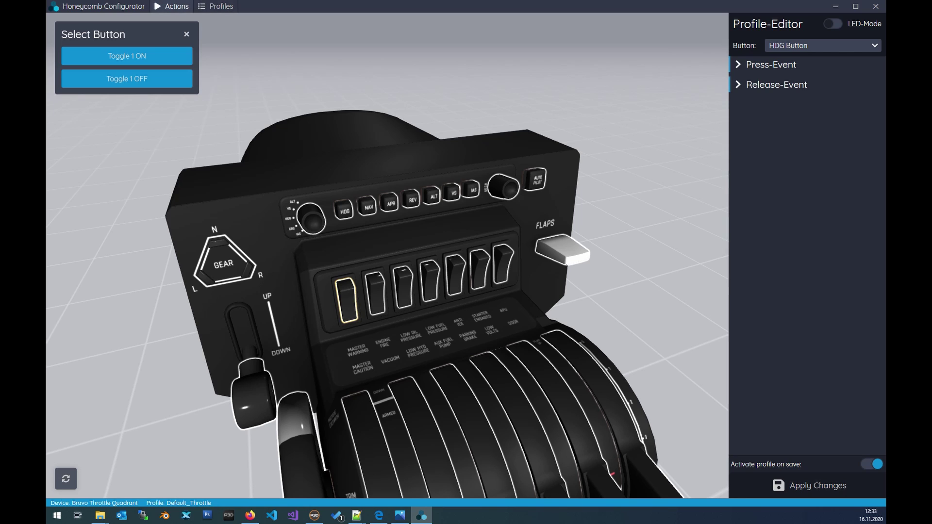
Create a profile named Test for the Bravo Throttle Quadrant, copied from Default Profile and selected after creation
{"action": "left_click", "coordinate": [170, 5]}
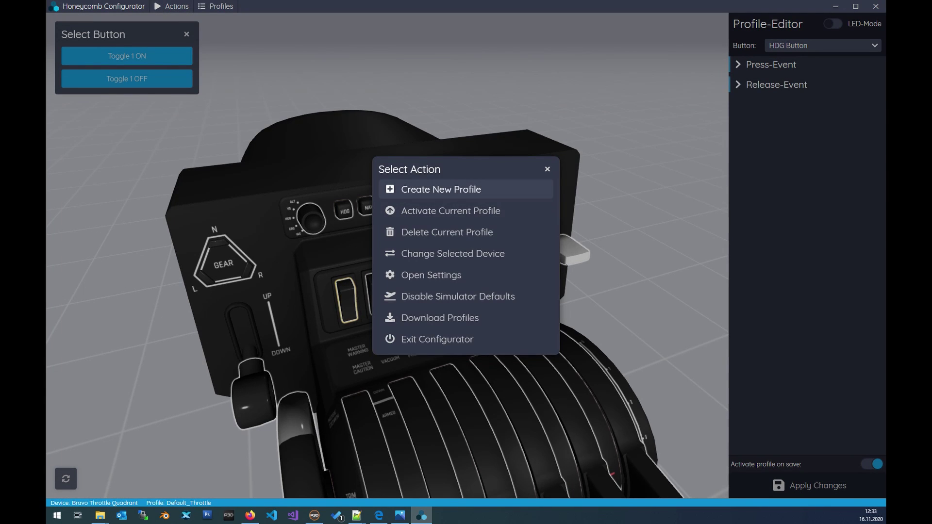
{"action": "left_click", "coordinate": [437, 190]}
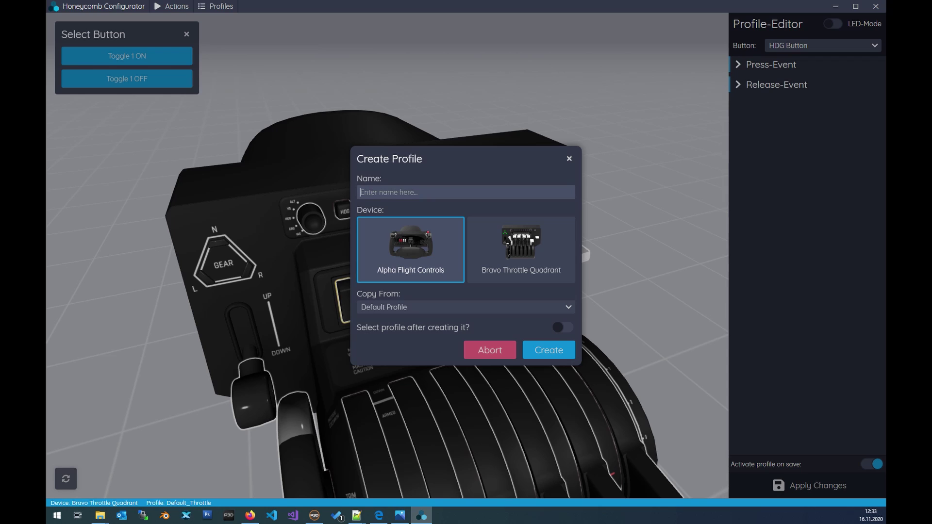
{"action": "type", "text": "Test"}
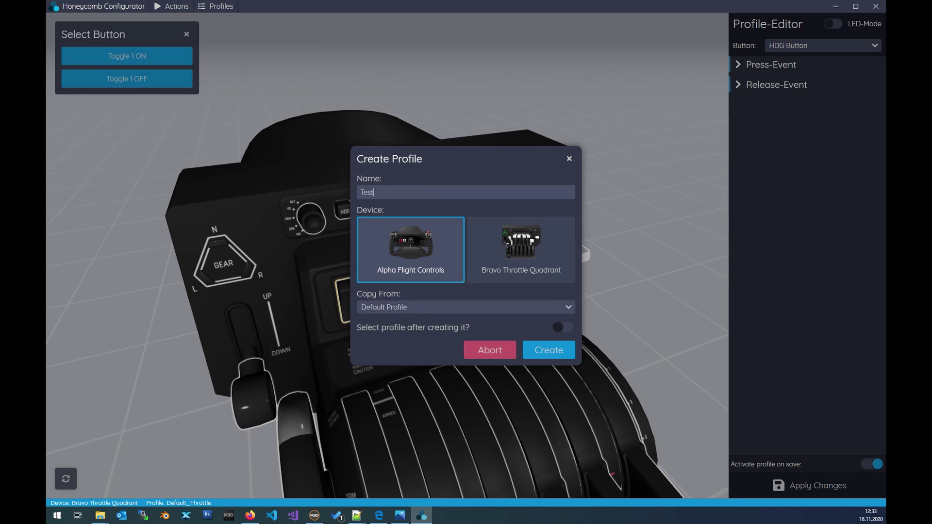
{"action": "left_click", "coordinate": [521, 258]}
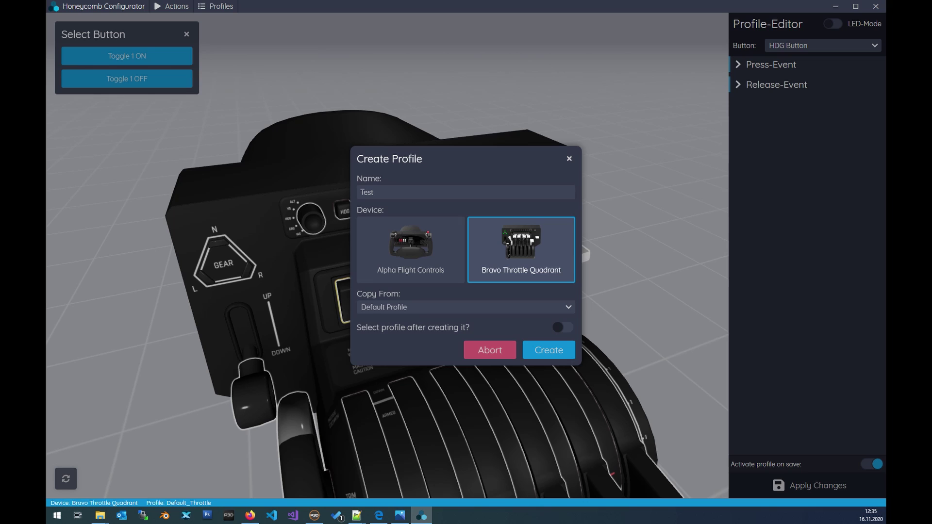
{"action": "left_click", "coordinate": [563, 328]}
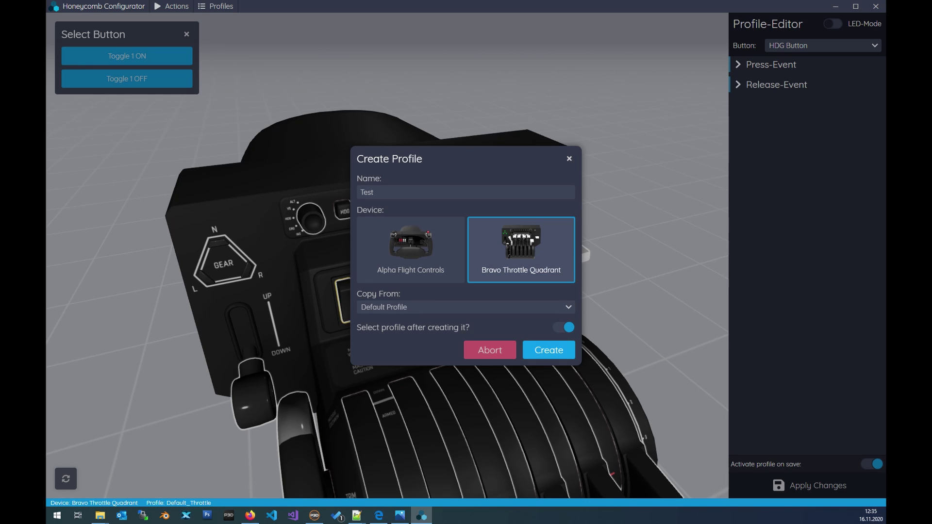
{"action": "left_click", "coordinate": [549, 350]}
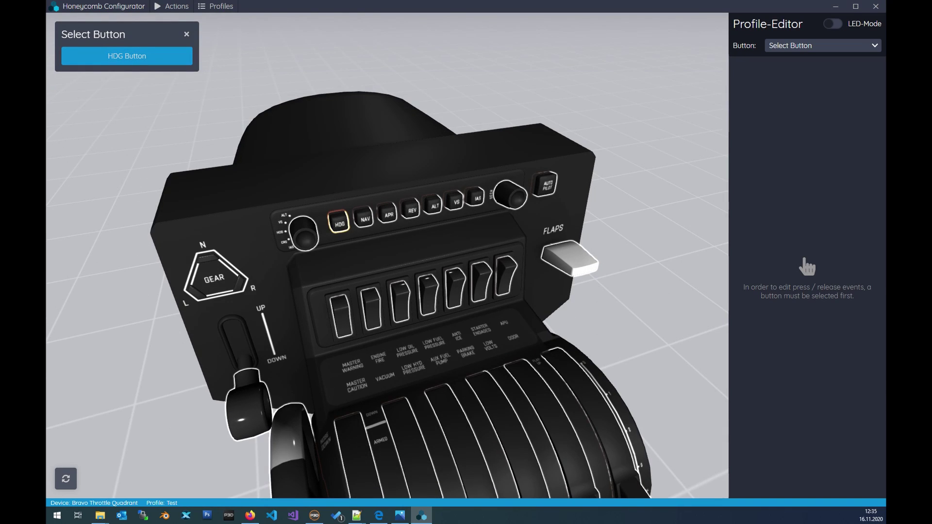
Add a variable to the HDG Button's Press-Event and open the list of selectable variables
{"action": "left_click", "coordinate": [126, 55]}
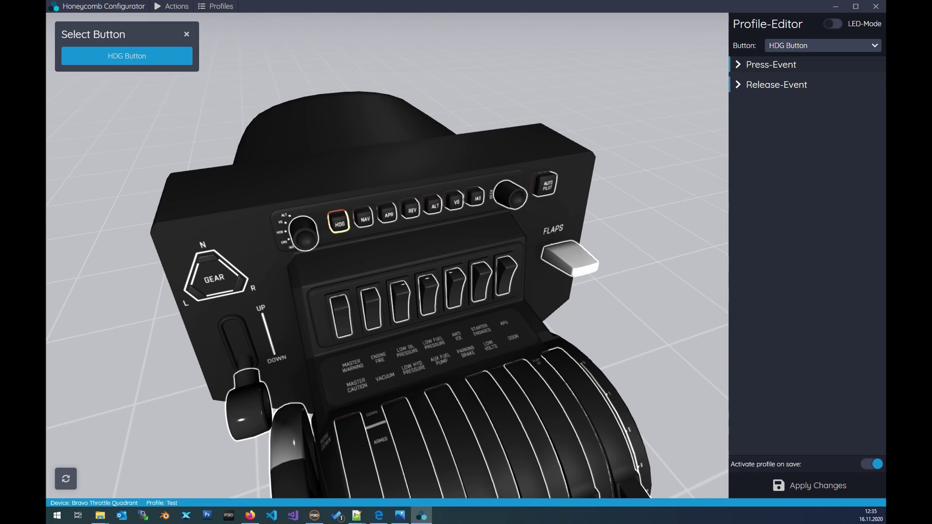
{"action": "left_click", "coordinate": [771, 65]}
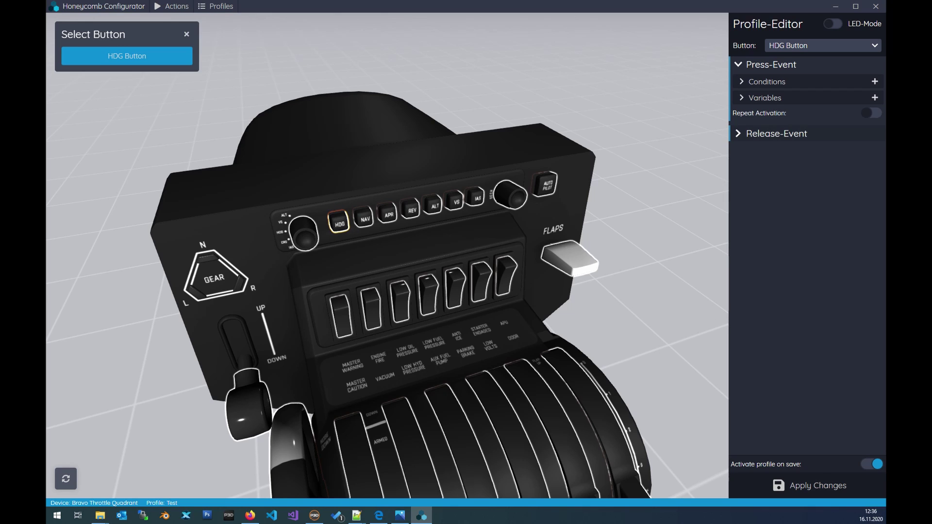
{"action": "left_click", "coordinate": [875, 98]}
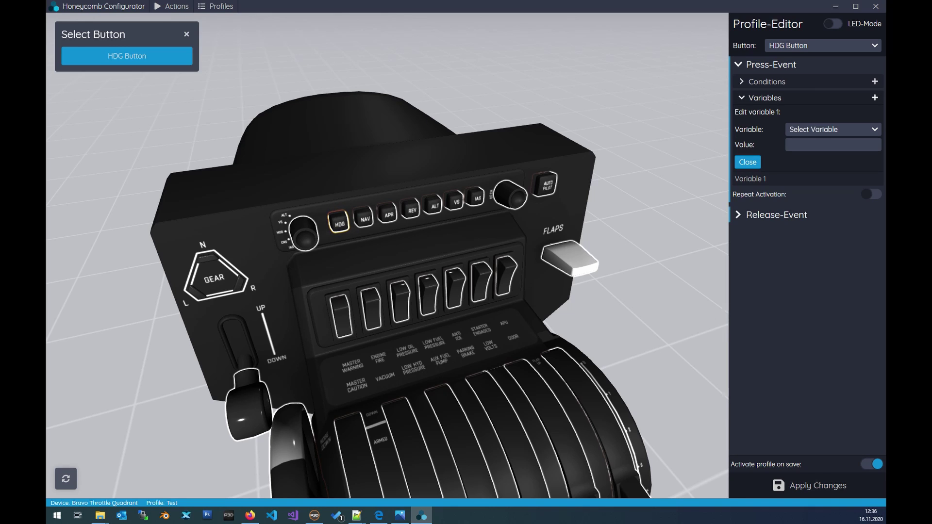
{"action": "left_click", "coordinate": [845, 129]}
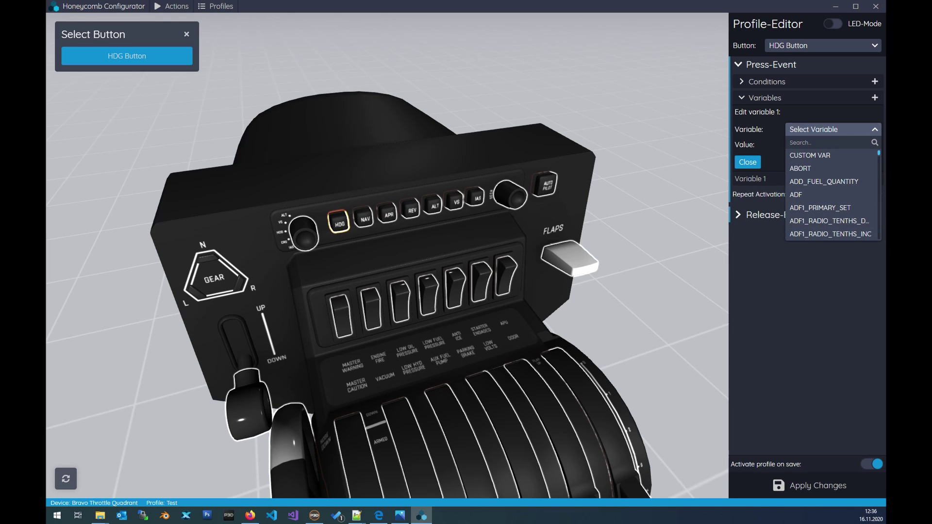
Switch to Firefox and look through the Prepar3D Simulation Variables reference, including the SDK version in its web address
{"action": "mouse_move", "coordinate": [250, 515]}
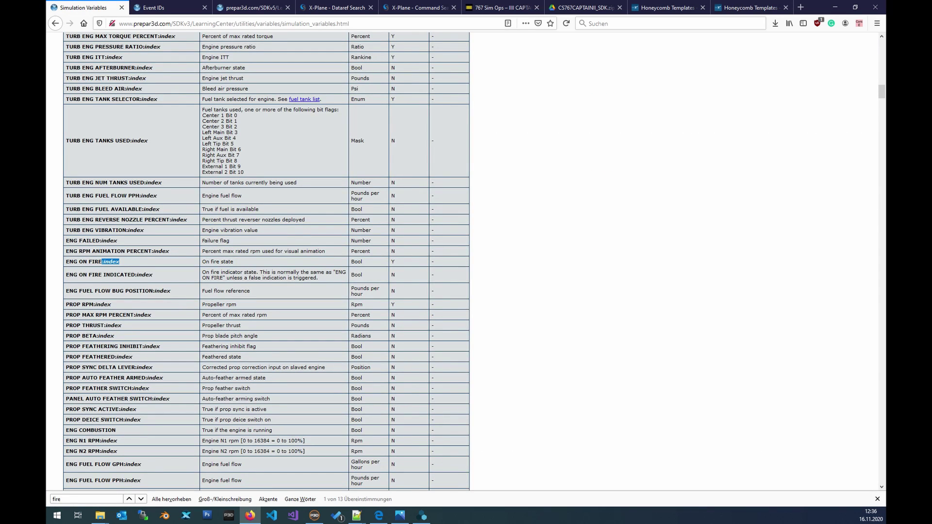
{"action": "scroll", "coordinate": [266, 262], "scroll_direction": "up", "scroll_amount": 5}
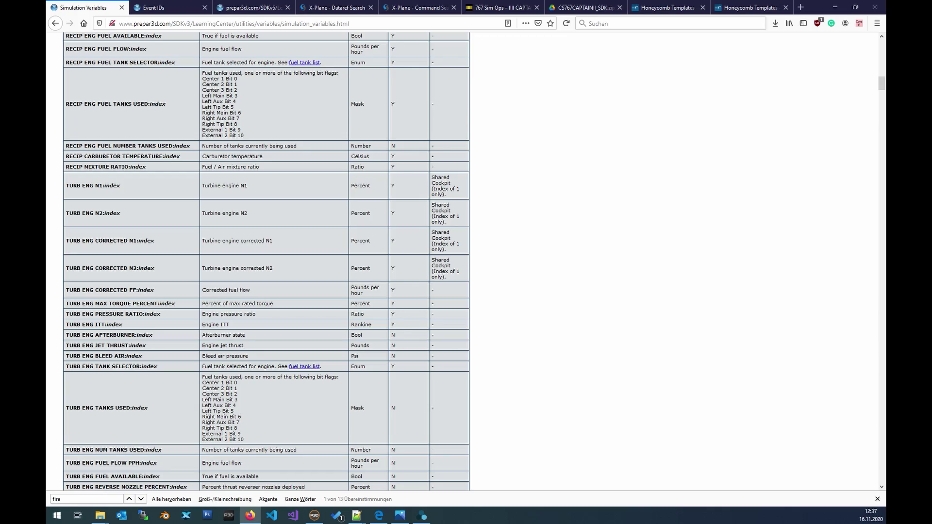
{"action": "scroll", "coordinate": [266, 263], "scroll_direction": "up", "scroll_amount": 20}
{"action": "scroll", "coordinate": [266, 262], "scroll_direction": "down", "scroll_amount": 9}
{"action": "scroll", "coordinate": [266, 262], "scroll_direction": "down", "scroll_amount": 20}
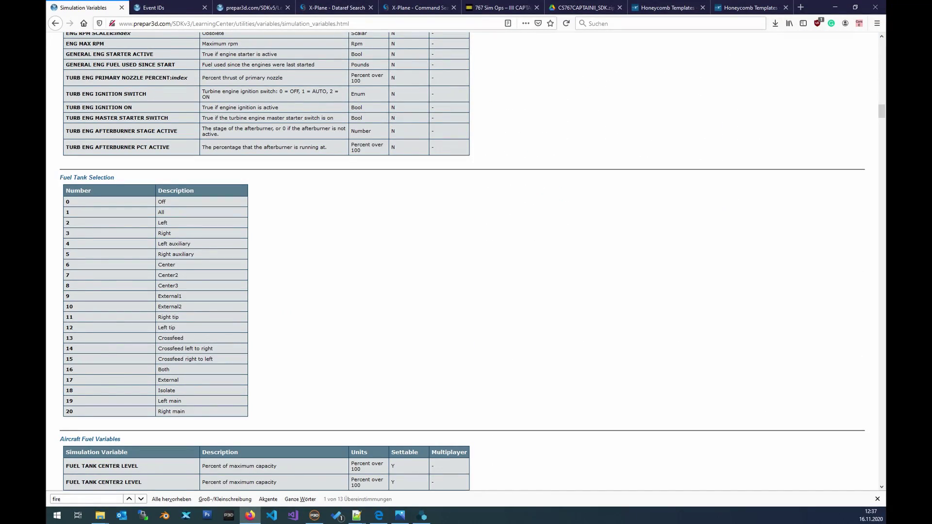
{"action": "scroll", "coordinate": [266, 262], "scroll_direction": "down", "scroll_amount": 6}
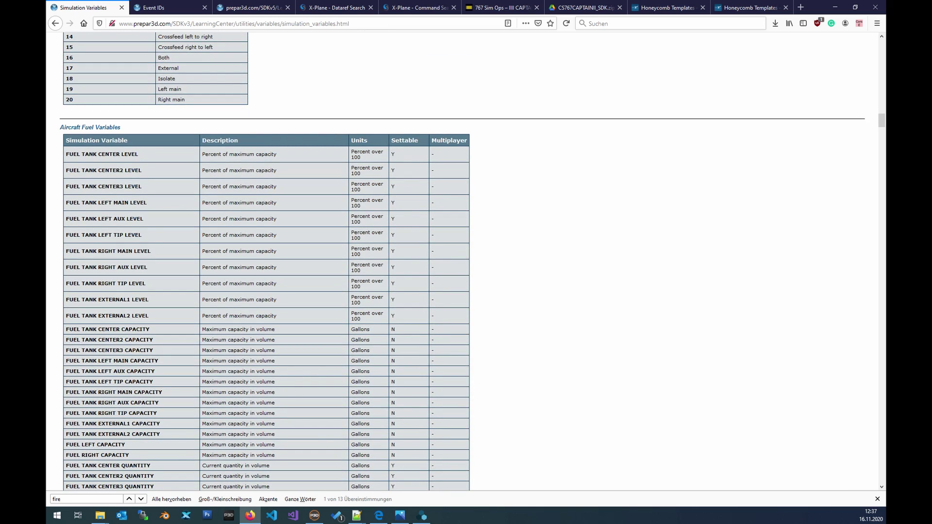
{"action": "left_click", "coordinate": [187, 23]}
{"action": "left_click_drag", "start_coordinate": [185, 23], "coordinate": [191, 24]}
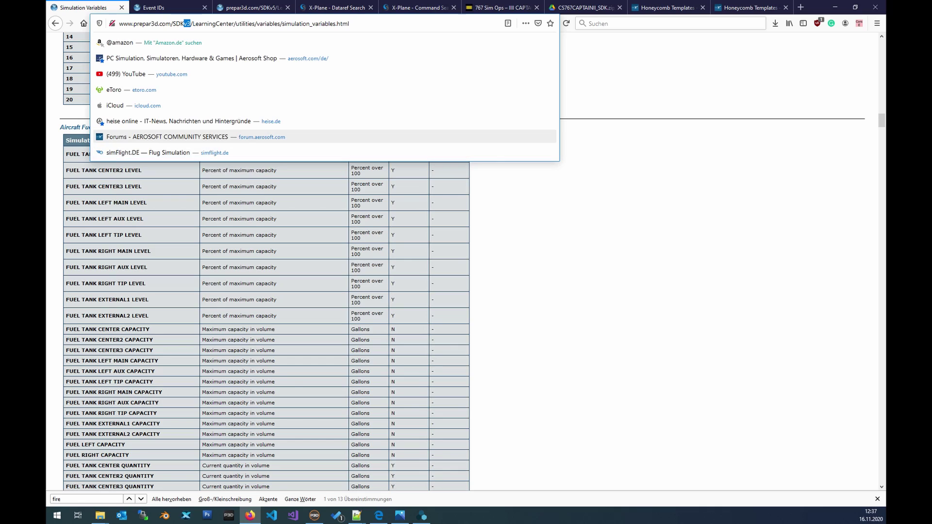
{"action": "left_click", "coordinate": [255, 339]}
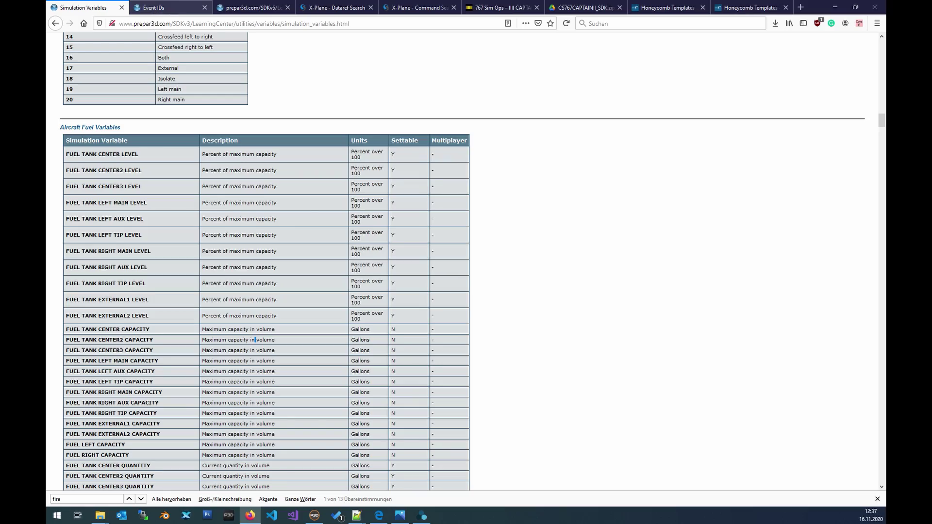
Look through the Prepar3D Event IDs reference for the autopilot section and highlight the AP_MASTER string name
{"action": "left_click", "coordinate": [154, 7]}
{"action": "scroll", "coordinate": [466, 262], "scroll_direction": "up", "scroll_amount": 20}
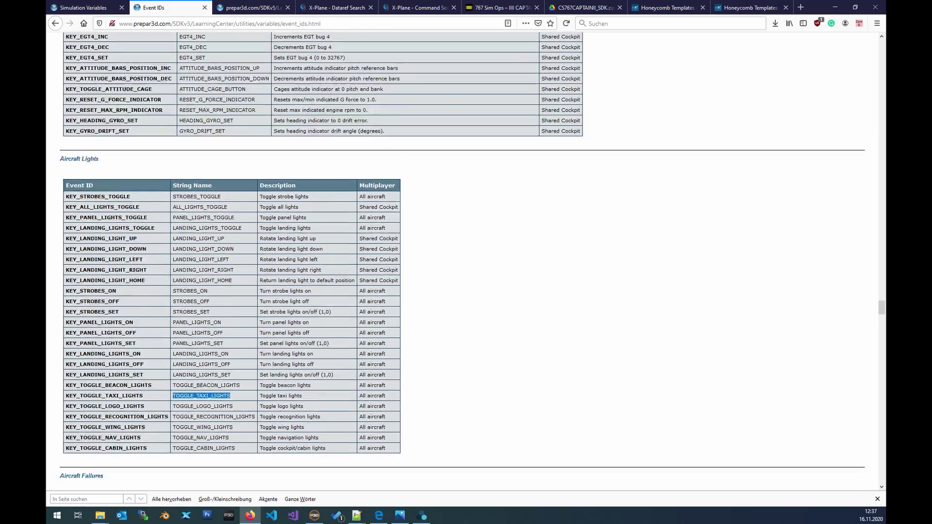
{"action": "scroll", "coordinate": [466, 262], "scroll_direction": "up", "scroll_amount": 20}
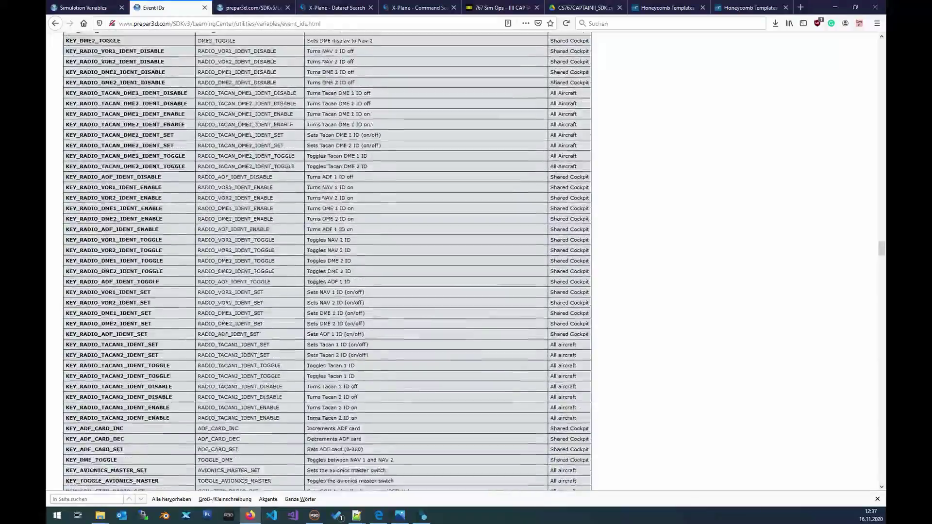
{"action": "scroll", "coordinate": [466, 262], "scroll_direction": "up", "scroll_amount": 20}
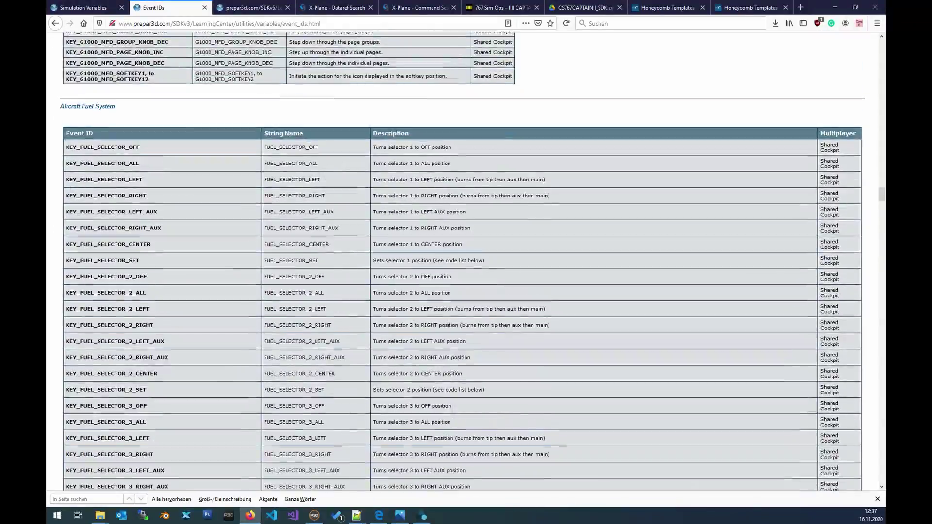
{"action": "scroll", "coordinate": [466, 262], "scroll_direction": "up", "scroll_amount": 15}
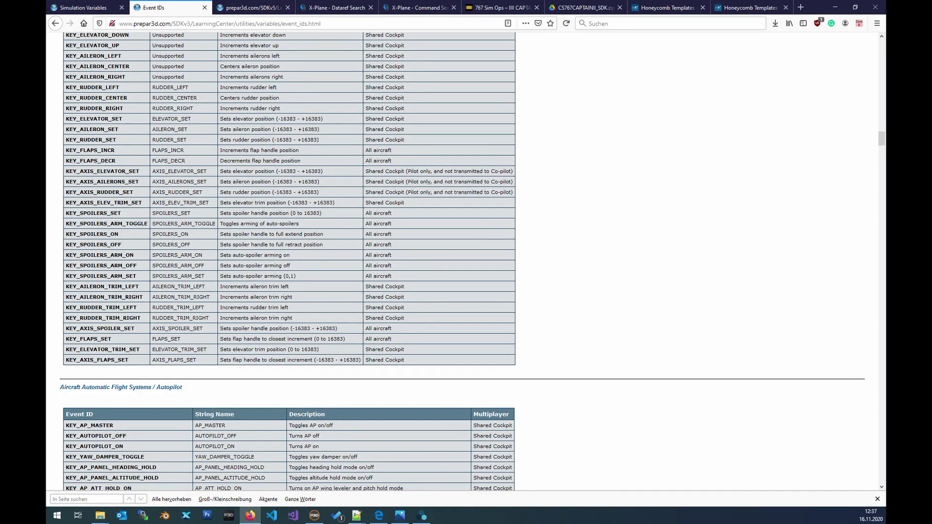
{"action": "scroll", "coordinate": [466, 262], "scroll_direction": "down", "scroll_amount": 10}
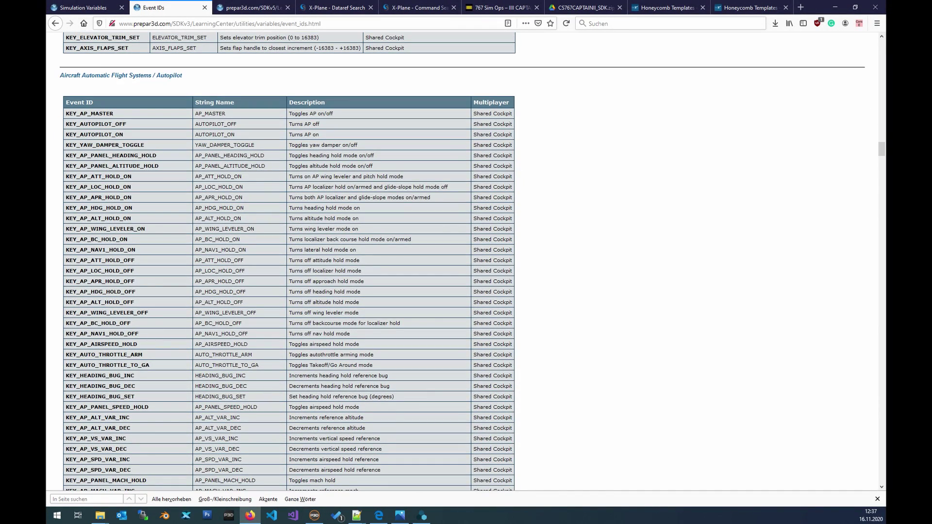
{"action": "left_click_drag", "start_coordinate": [228, 114], "coordinate": [195, 113]}
{"action": "scroll", "coordinate": [466, 263], "scroll_direction": "up", "scroll_amount": 2}
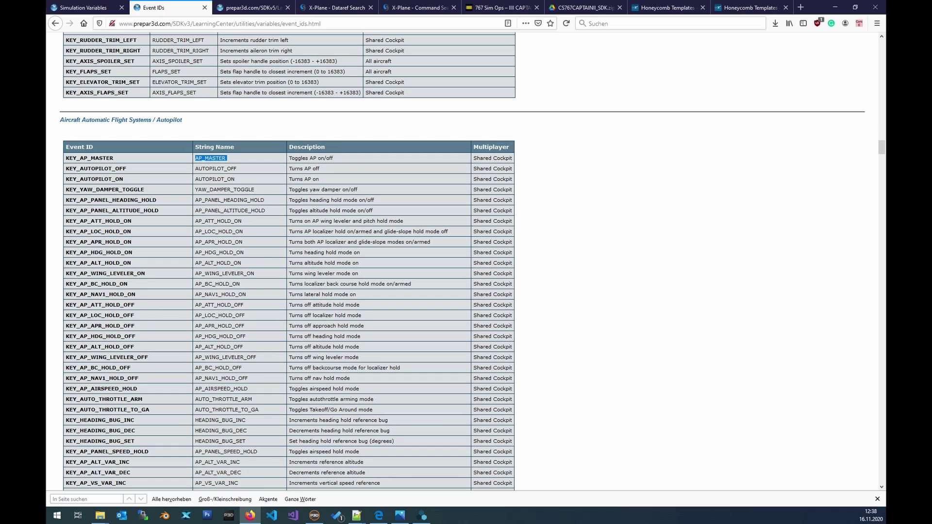
View the Prepar3D v5 Learning Center, then the X-Plane Dataref Search and Command Search reference pages
{"action": "key", "text": "ctrl+Tab"}
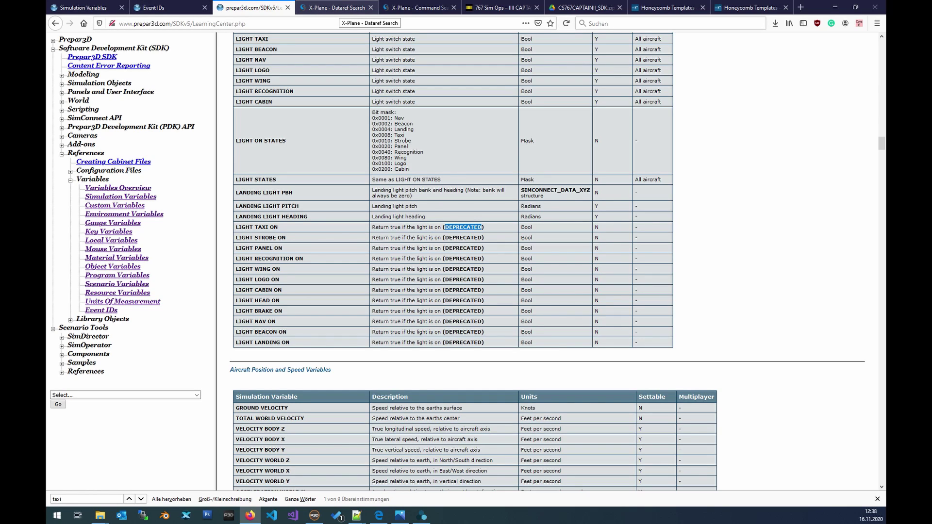
{"action": "left_click", "coordinate": [338, 8]}
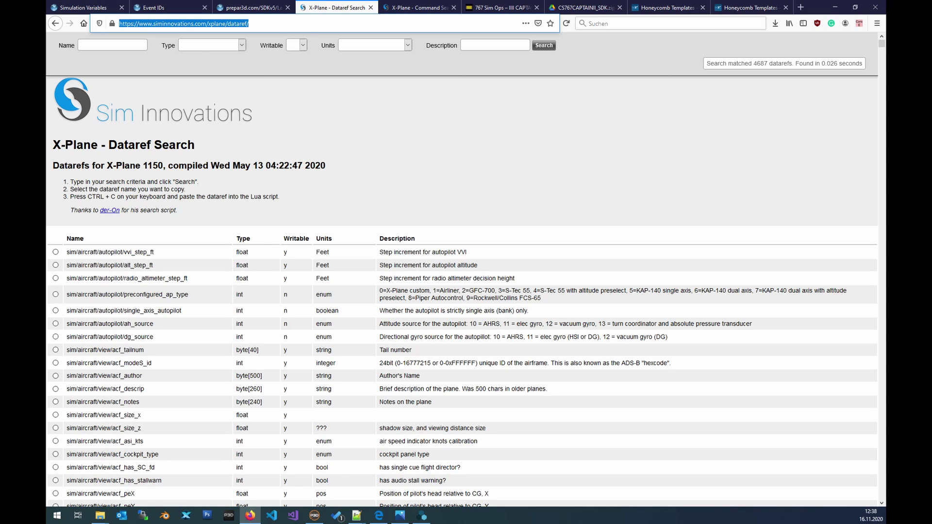
{"action": "key", "text": "ctrl+Tab"}
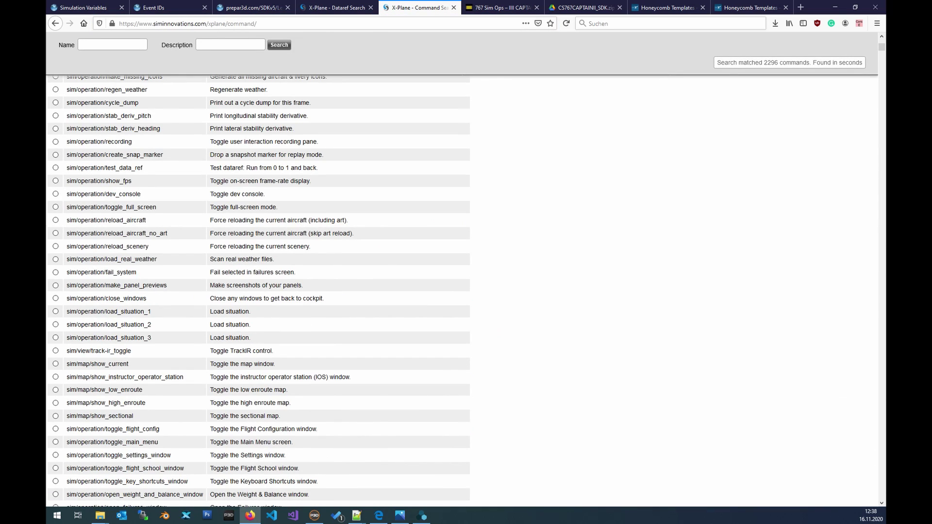
{"action": "scroll", "coordinate": [463, 291], "scroll_direction": "up", "scroll_amount": 5}
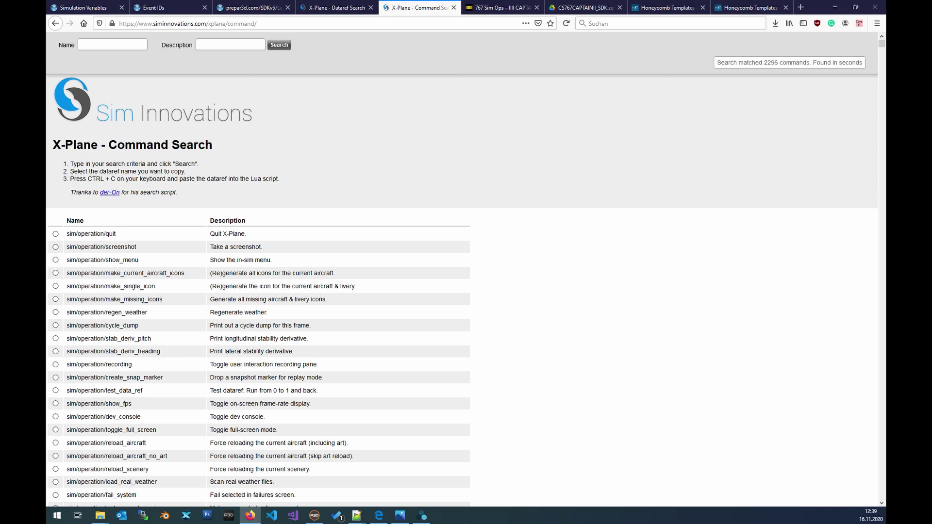
Switch to Notepad++, maximize its window and look through the variable names in A31X_32X_LVars.cfg
{"action": "left_click", "coordinate": [763, 484]}
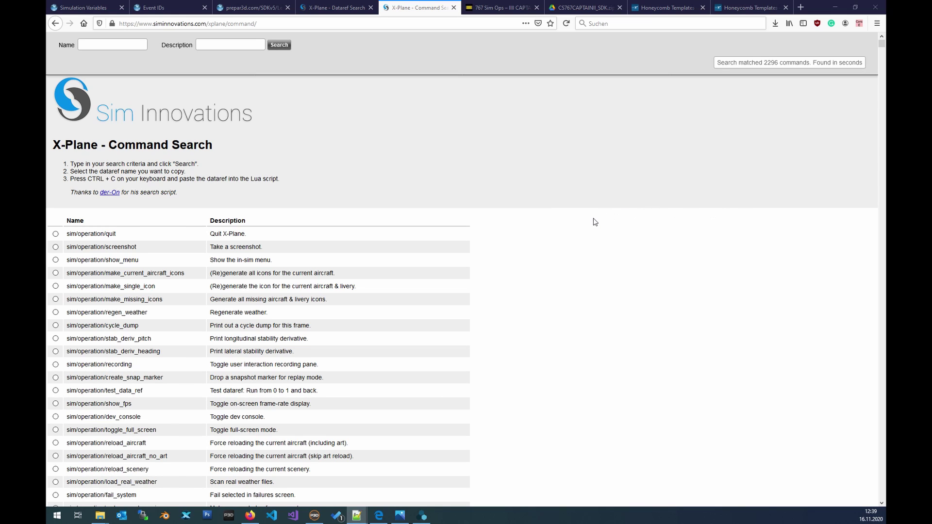
{"action": "left_click_drag", "start_coordinate": [628, 222], "coordinate": [623, 226]}
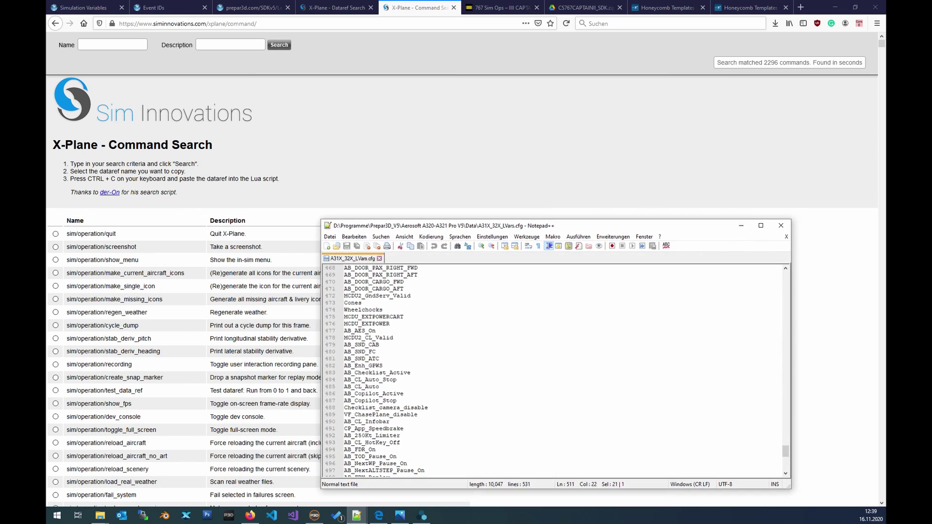
{"action": "double_click", "coordinate": [623, 227]}
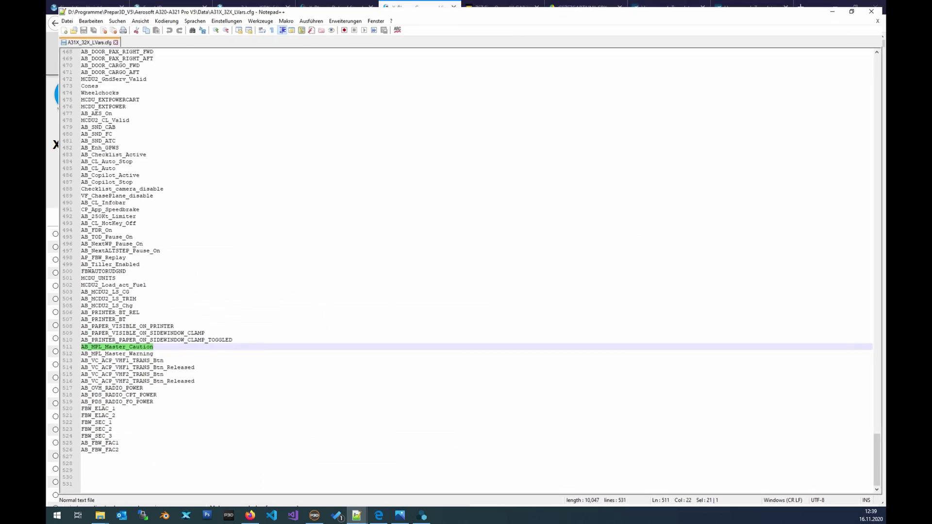
{"action": "left_click", "coordinate": [160, 332]}
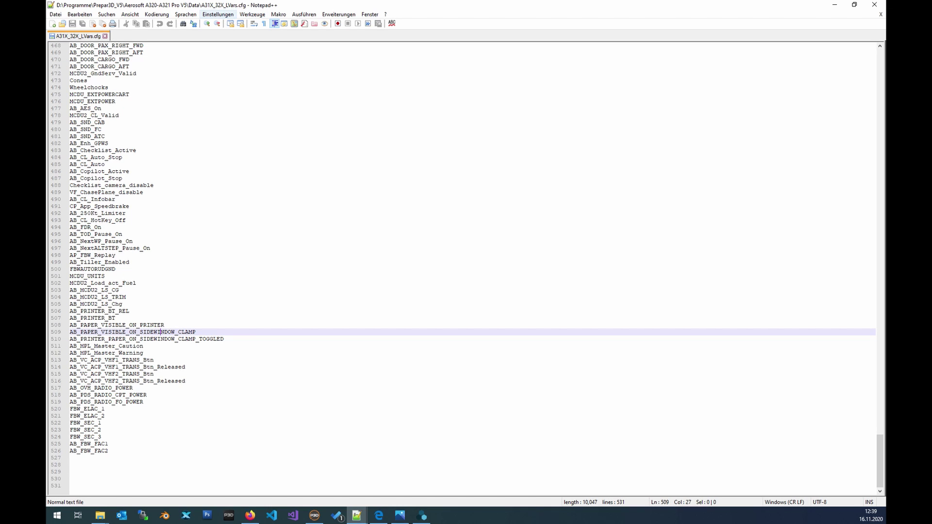
{"action": "scroll", "coordinate": [473, 267], "scroll_direction": "up", "scroll_amount": 15}
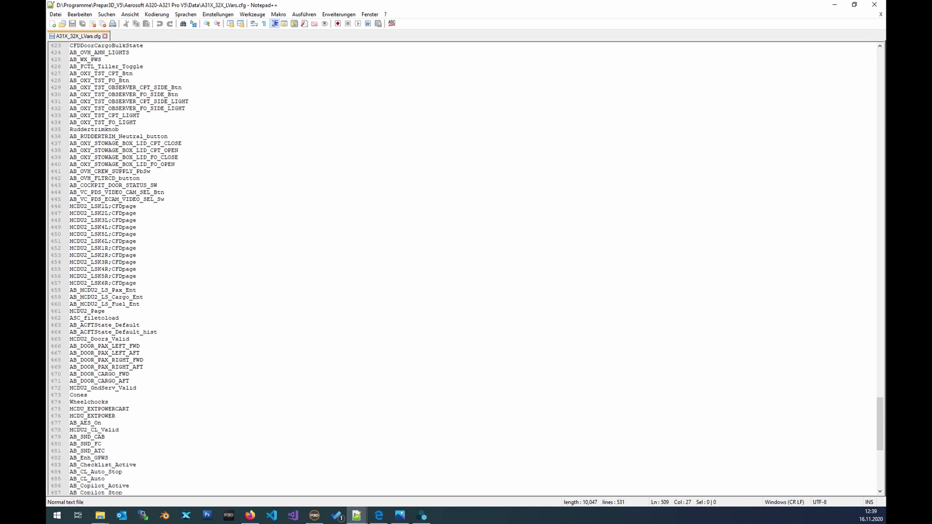
{"action": "scroll", "coordinate": [473, 267], "scroll_direction": "up", "scroll_amount": 20}
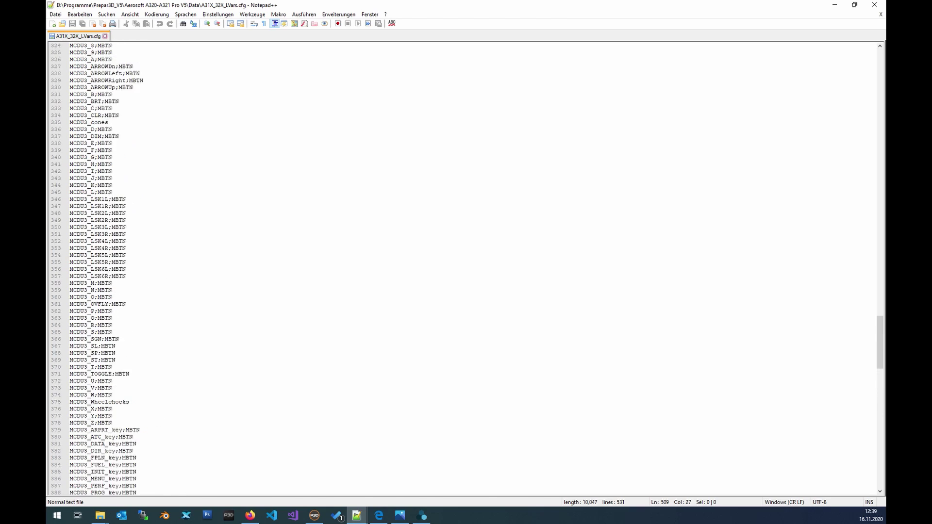
{"action": "scroll", "coordinate": [474, 267], "scroll_direction": "up", "scroll_amount": 20}
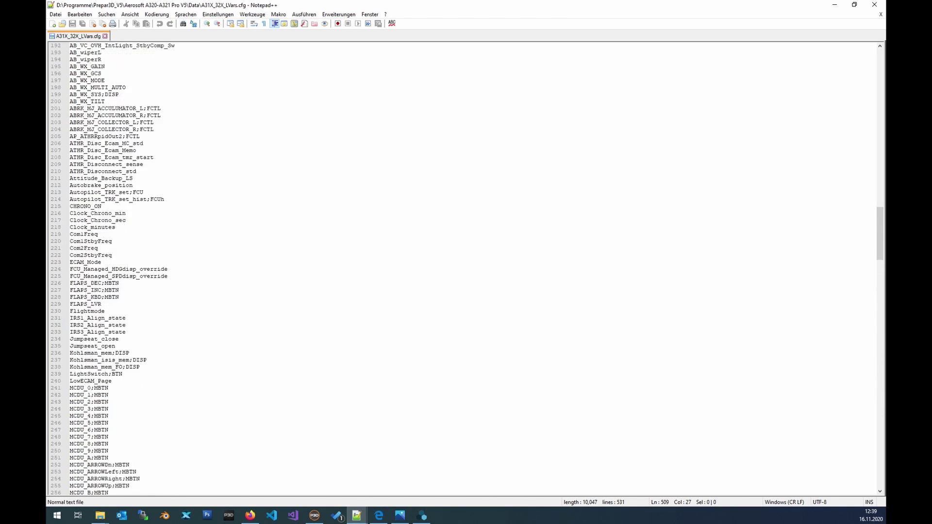
{"action": "scroll", "coordinate": [473, 267], "scroll_direction": "up", "scroll_amount": 20}
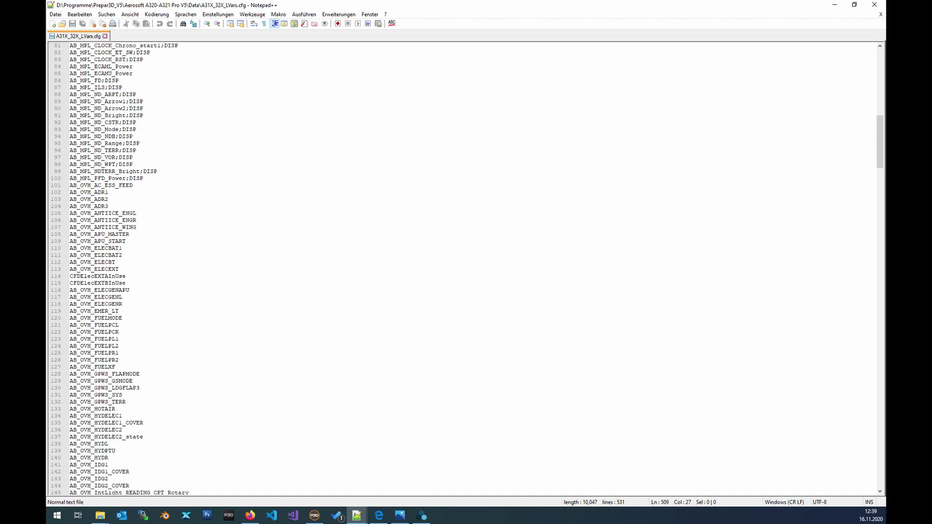
Search A31X_32X_LVars.cfg for "Master", step through four matches and close the search dialog
{"action": "key", "text": "ctrl+f"}
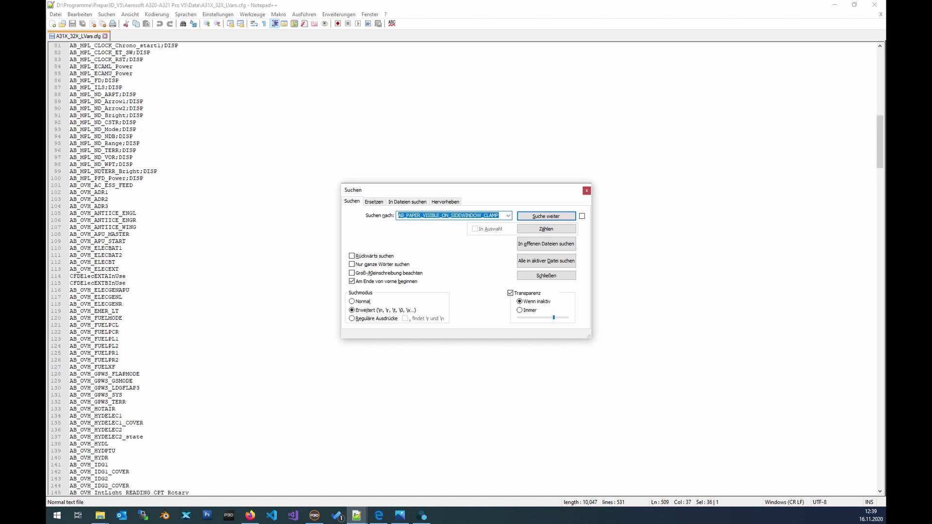
{"action": "type", "text": "M"}
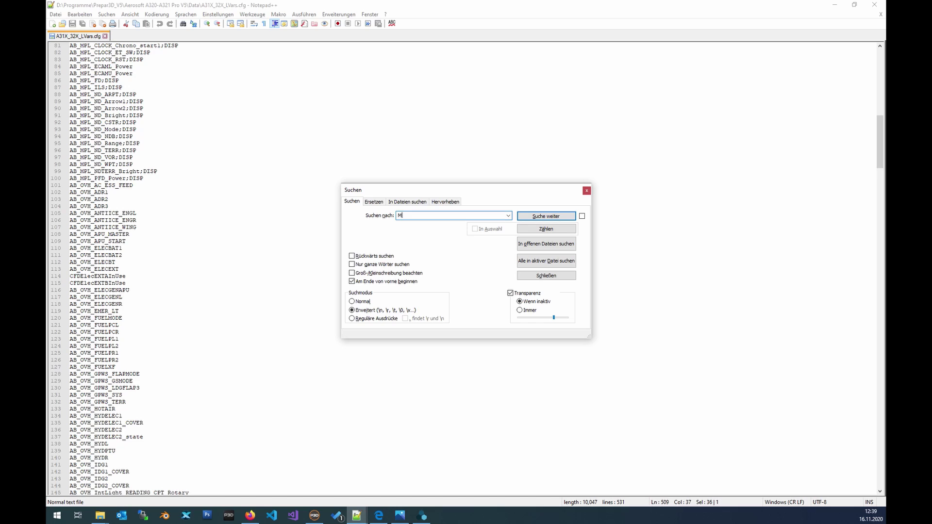
{"action": "type", "text": "aster"}
{"action": "key", "text": "Return"}
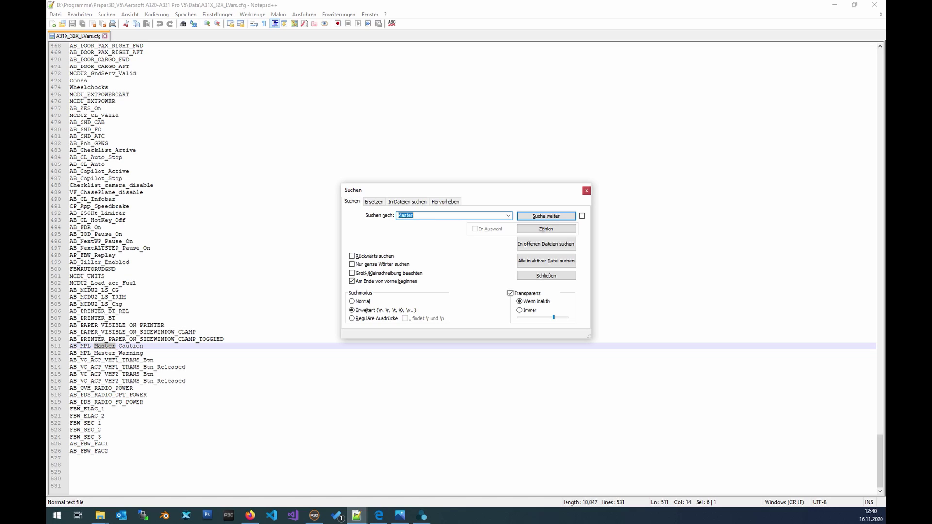
{"action": "key", "text": "Return"}
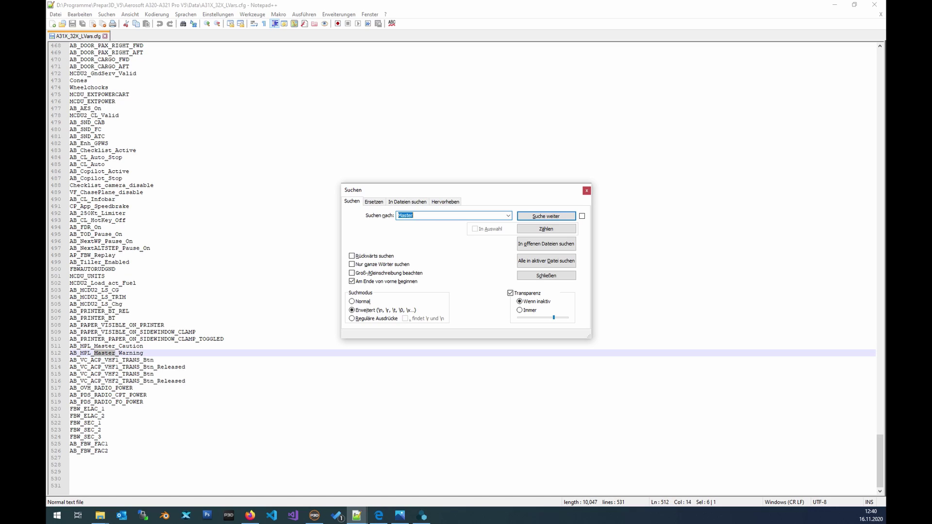
{"action": "key", "text": "Return"}
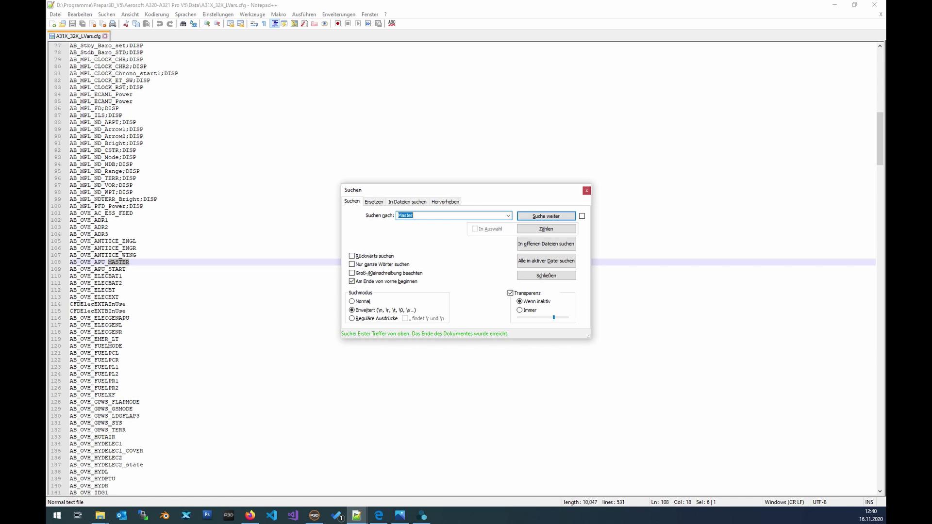
{"action": "key", "text": "Return"}
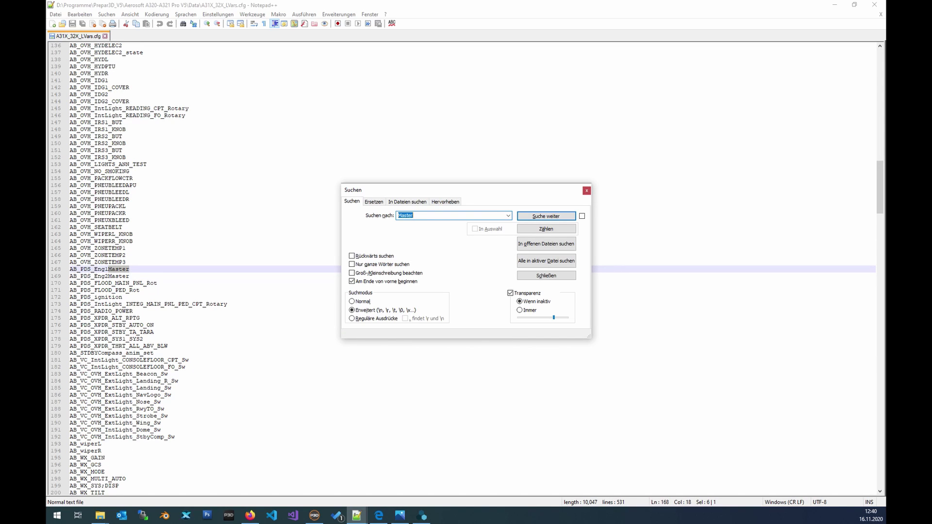
{"action": "key", "text": "Escape"}
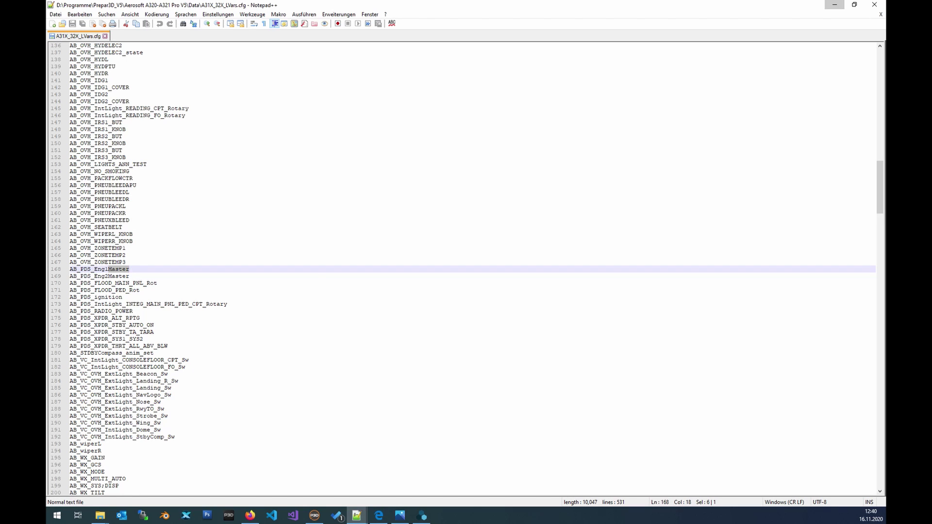
Leave Notepad++, view Captain Sim's 767 Sim Ops page in Firefox, then switch to Photos and examine the B.jpg panel map
{"action": "left_click", "coordinate": [835, 5]}
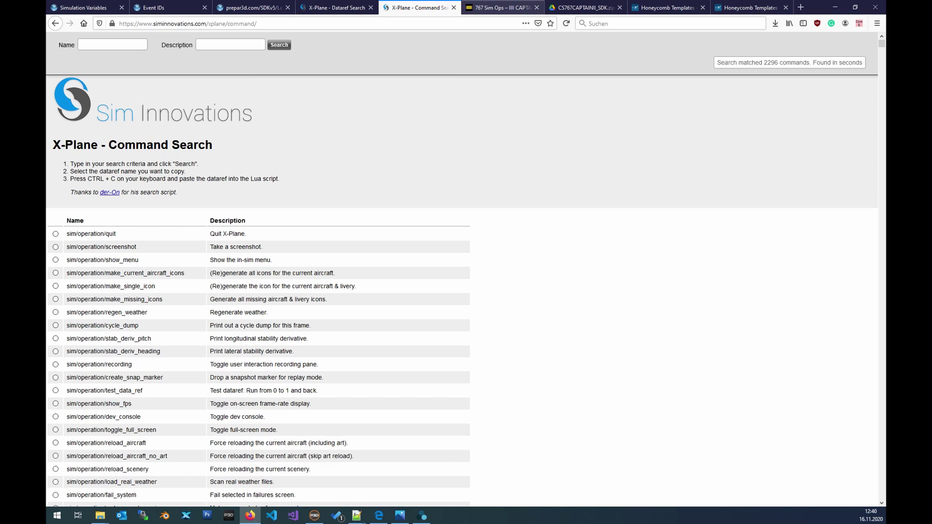
{"action": "left_click", "coordinate": [500, 7]}
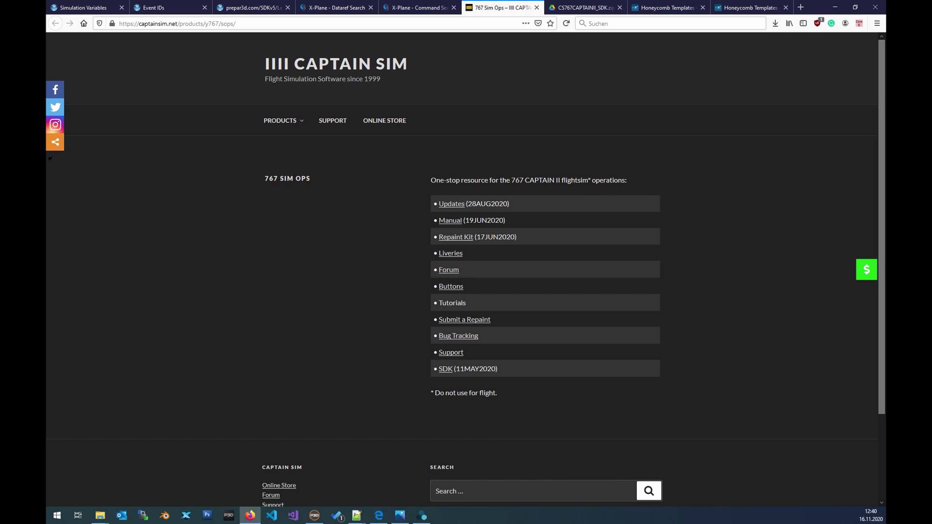
{"action": "mouse_move", "coordinate": [400, 516]}
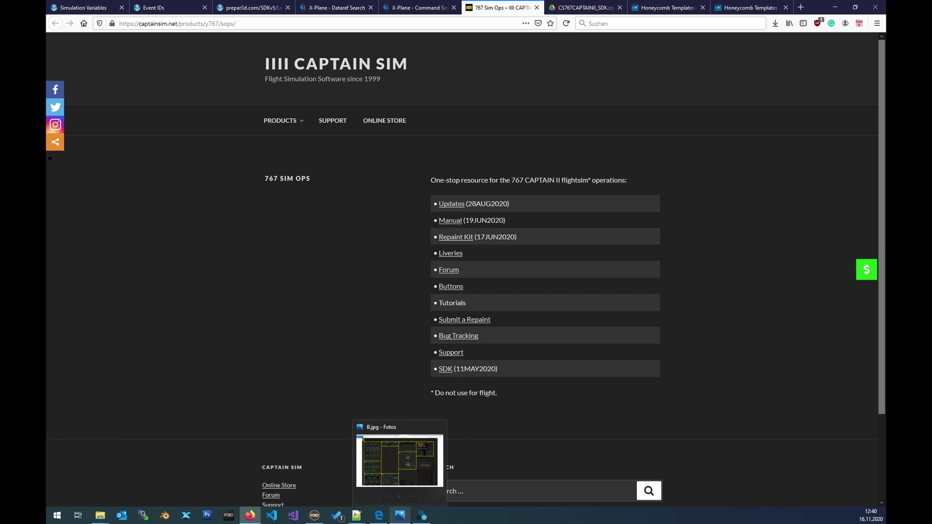
{"action": "left_click", "coordinate": [400, 516]}
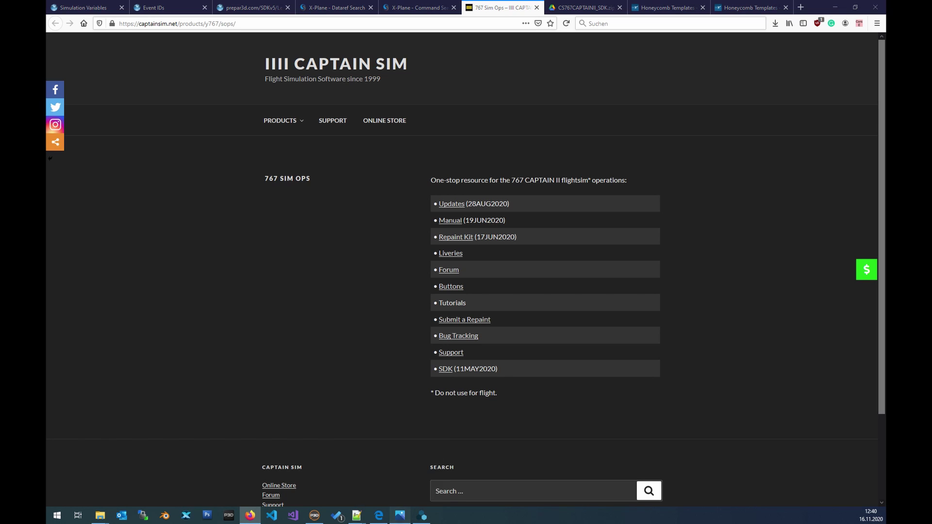
{"action": "scroll", "coordinate": [466, 264], "scroll_direction": "up", "scroll_amount": 3}
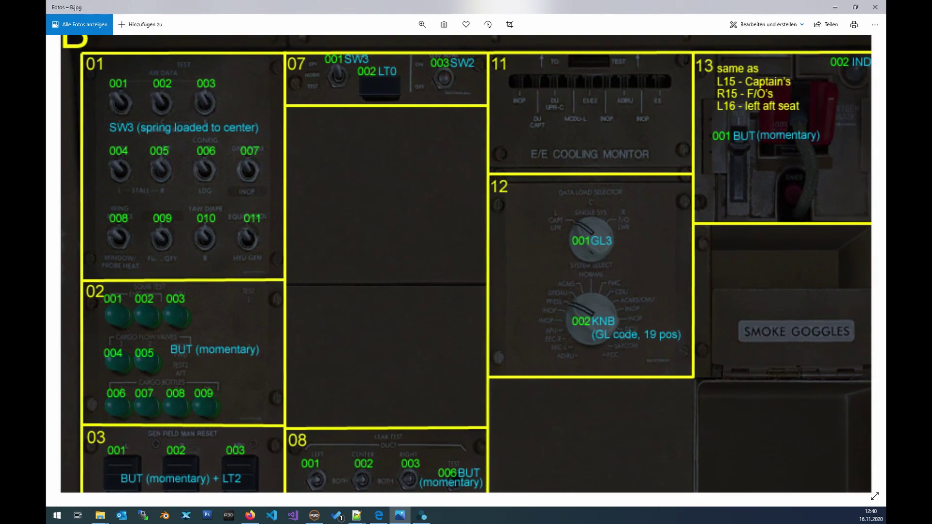
Switch to the CS767 Captain II manual PDF in Edge and highlight the panel name, unit number and BUT parts of the element naming scheme
{"action": "mouse_move", "coordinate": [379, 515]}
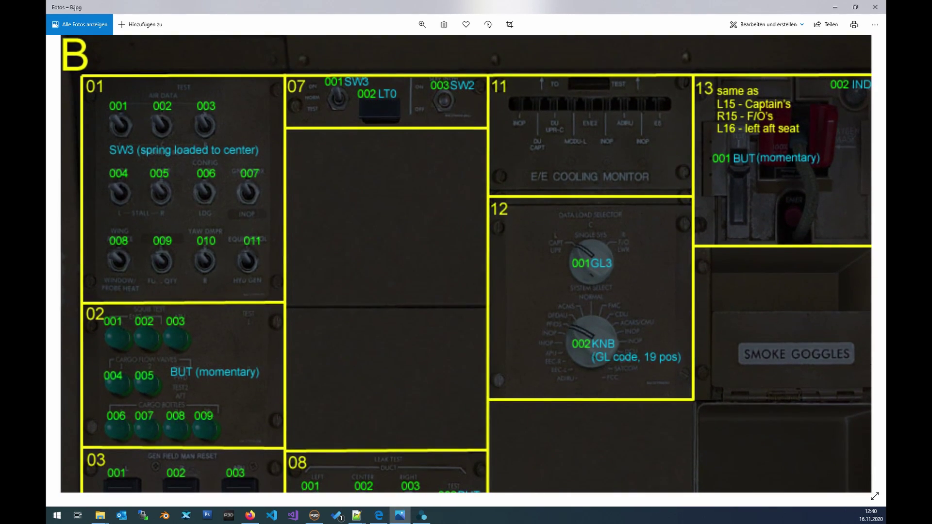
{"action": "left_click", "coordinate": [378, 466]}
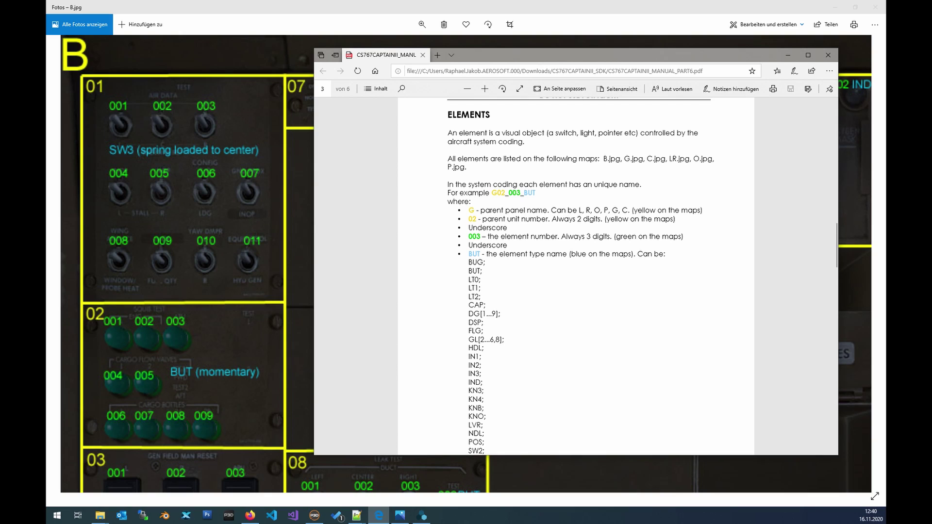
{"action": "double_click", "coordinate": [514, 194]}
{"action": "left_click", "coordinate": [514, 193]}
{"action": "left_click_drag", "start_coordinate": [478, 210], "coordinate": [547, 210]}
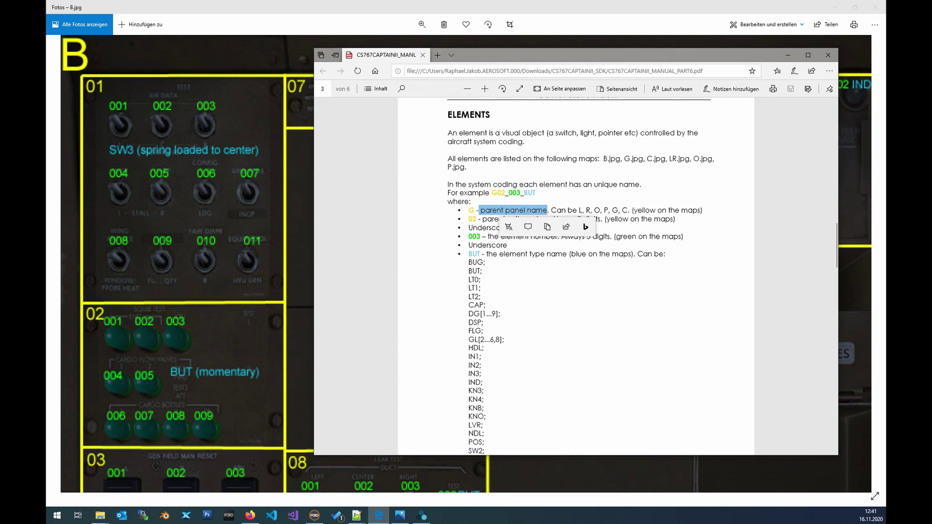
{"action": "key", "text": "Escape"}
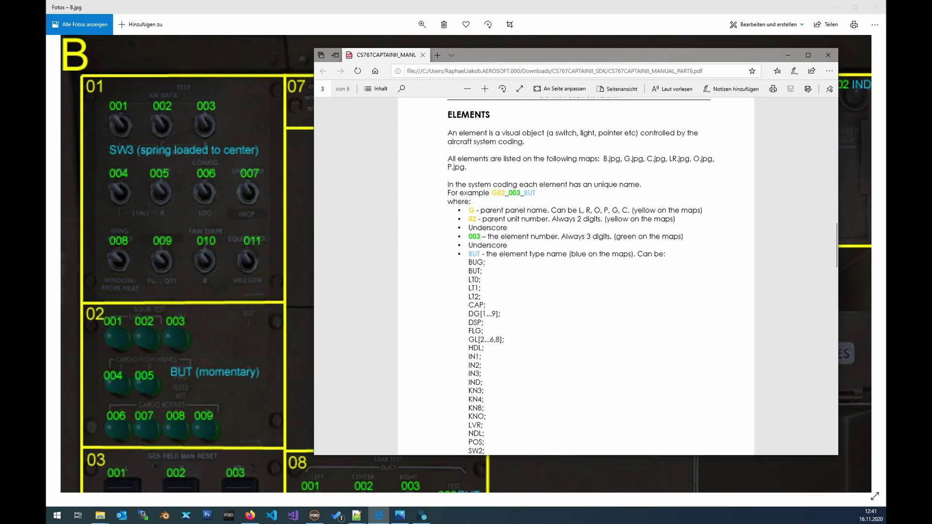
{"action": "left_click_drag", "start_coordinate": [482, 219], "coordinate": [552, 219]}
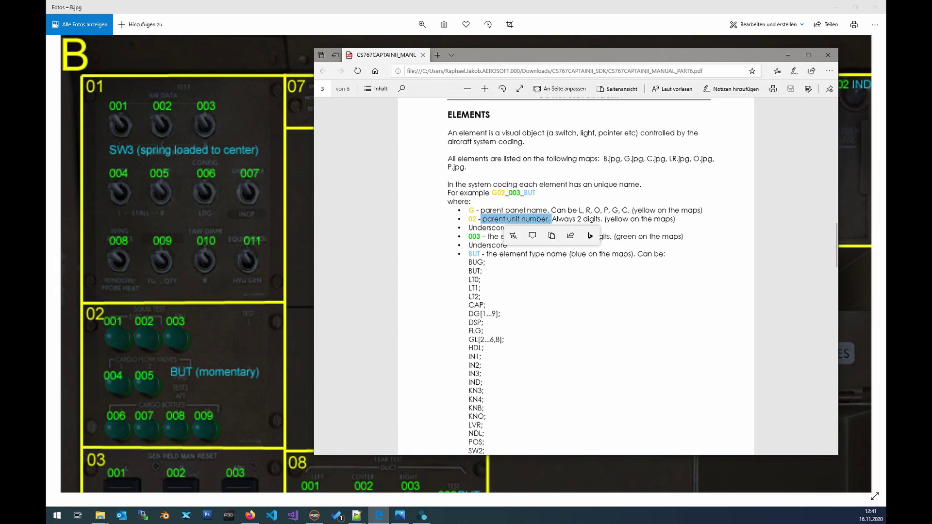
{"action": "key", "text": "Escape"}
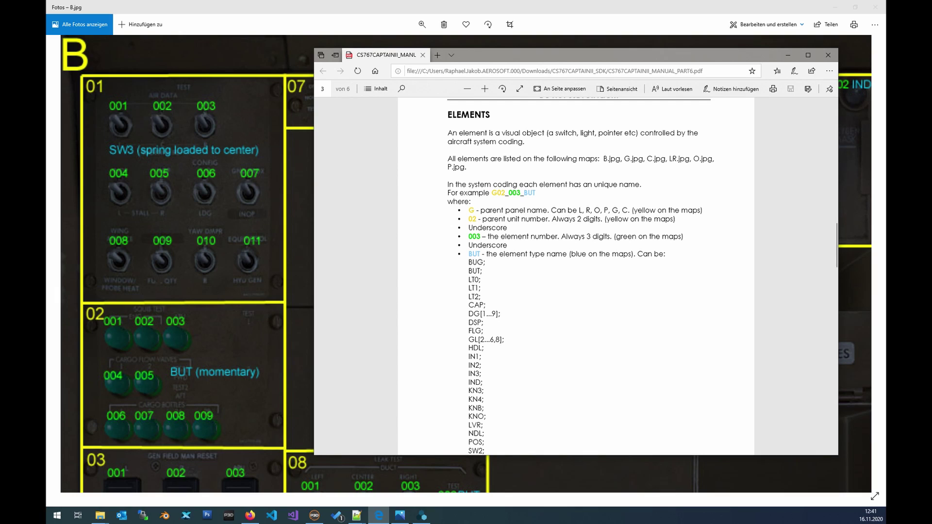
{"action": "left_click_drag", "start_coordinate": [523, 193], "coordinate": [535, 193]}
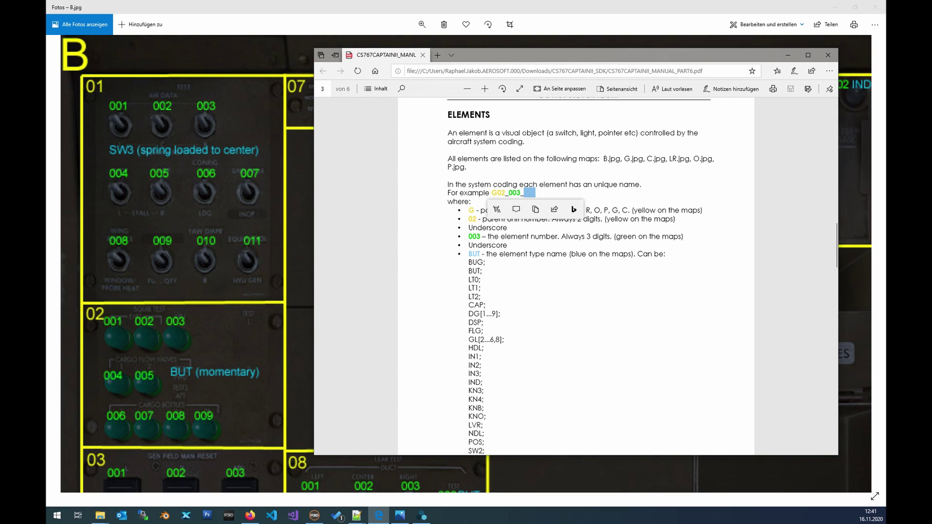
Return to Honeycomb Configurator and search for "HDG" to assign AP_HDG_HOLD as the HDG Button's press-event variable
{"action": "key", "text": "alt+Tab"}
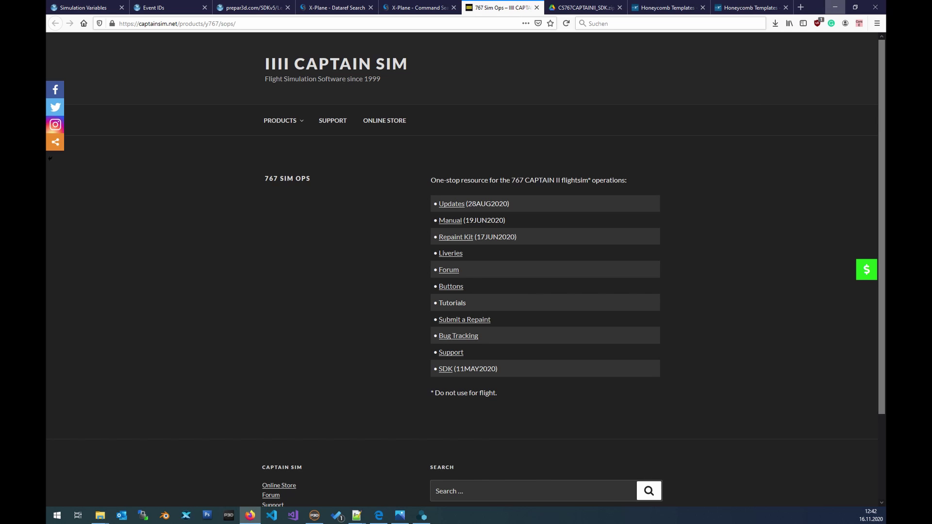
{"action": "left_click", "coordinate": [835, 6]}
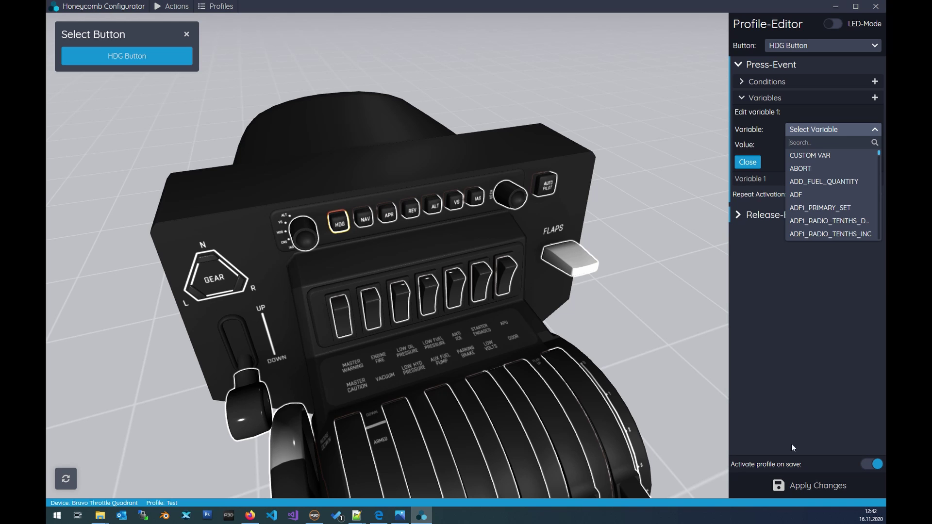
{"action": "mouse_move", "coordinate": [388, 492]}
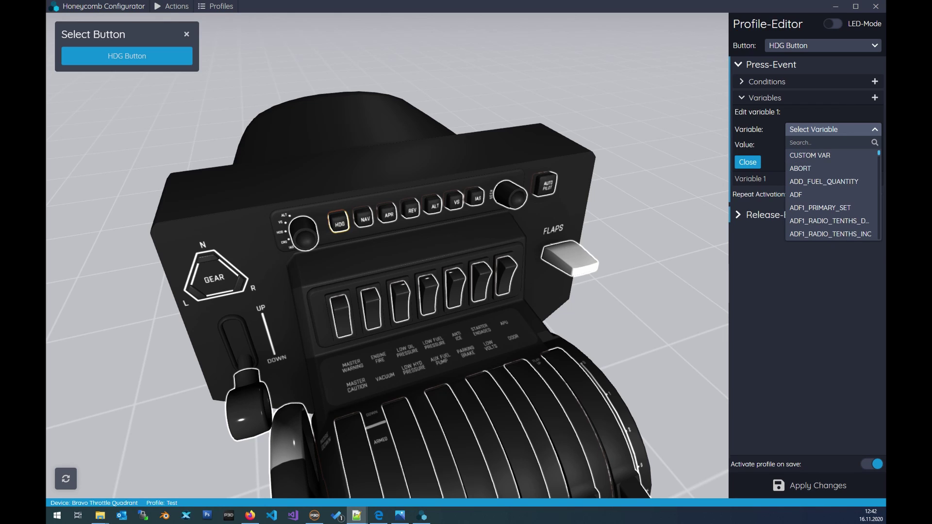
{"action": "left_click", "coordinate": [825, 143]}
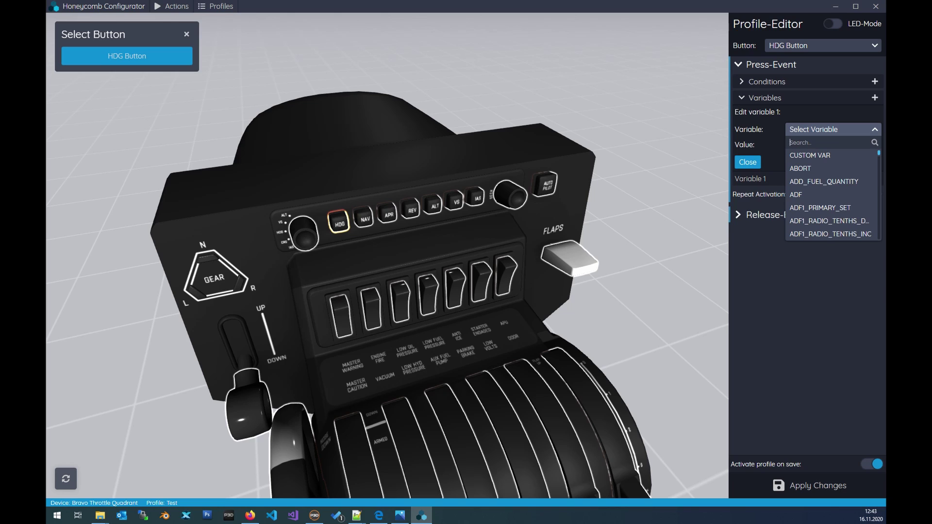
{"action": "type", "text": "HDG"}
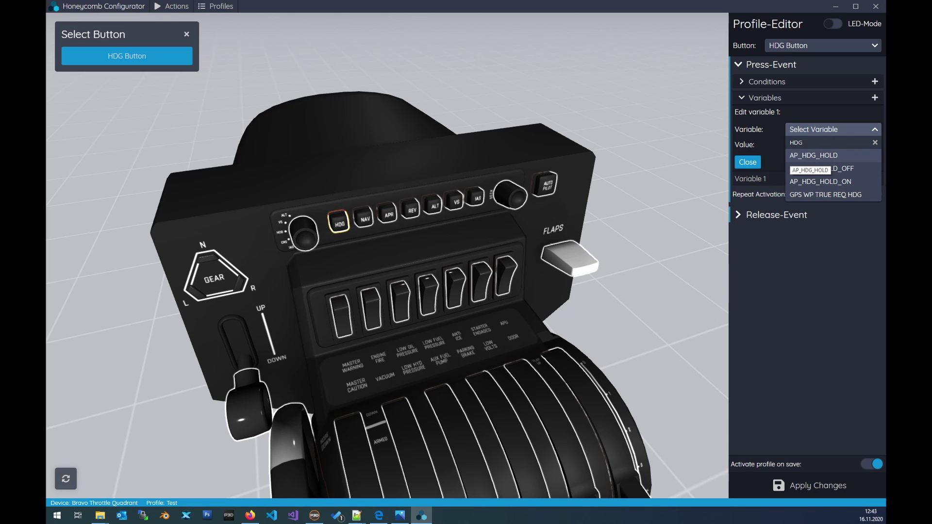
{"action": "left_click", "coordinate": [813, 156]}
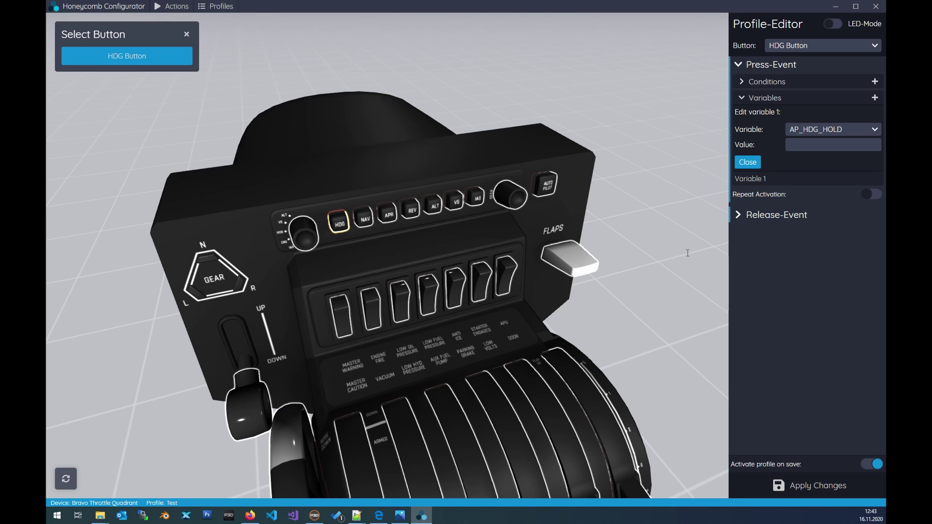
Add a press-event variable to the NAV Button, searching for "Nav1" and choosing AP_NAV1_HOLD
{"action": "left_click", "coordinate": [364, 218]}
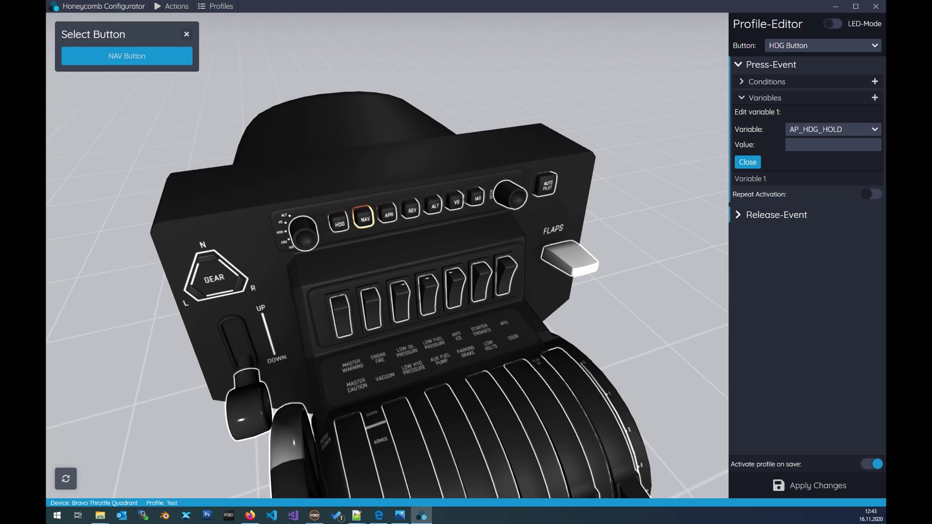
{"action": "left_click", "coordinate": [127, 56]}
{"action": "left_click", "coordinate": [771, 64]}
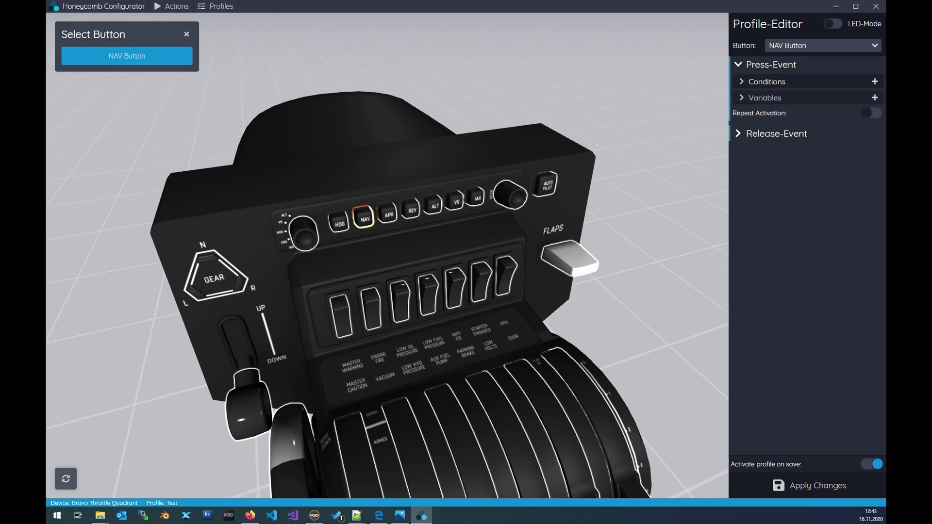
{"action": "left_click", "coordinate": [875, 97]}
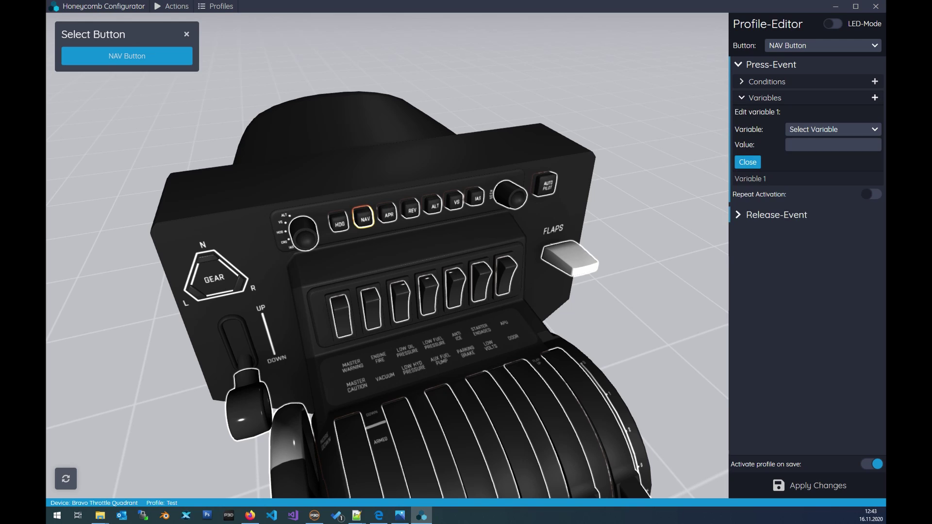
{"action": "left_click", "coordinate": [833, 129]}
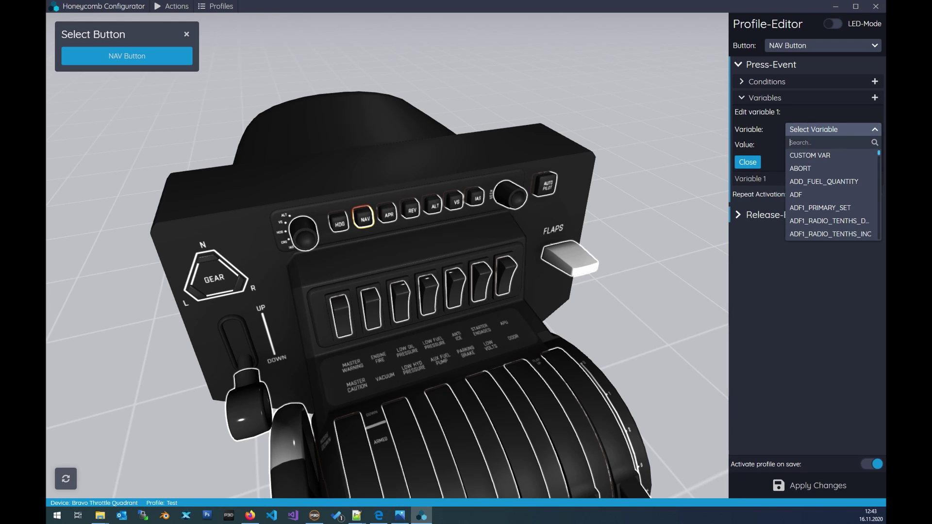
{"action": "type", "text": "Nav1"}
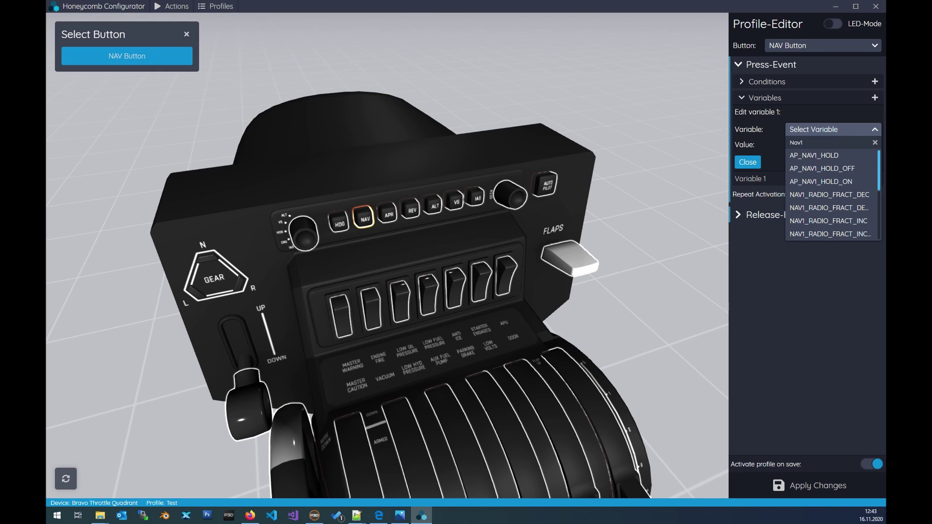
{"action": "left_click", "coordinate": [830, 156]}
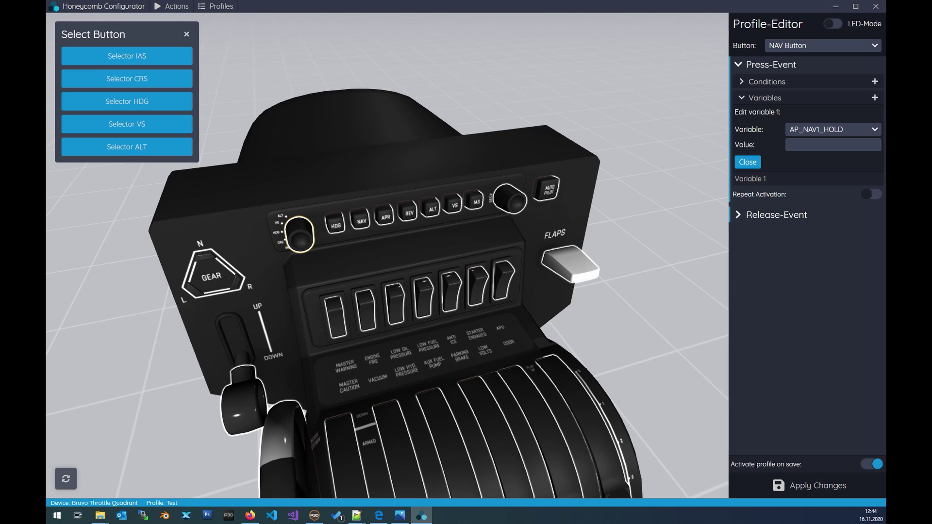
Inspect the functions of both rotary knobs and give Selector IAS the press-event variable "FCU_SELECTOR, string" with value IAS
{"action": "left_click", "coordinate": [510, 199]}
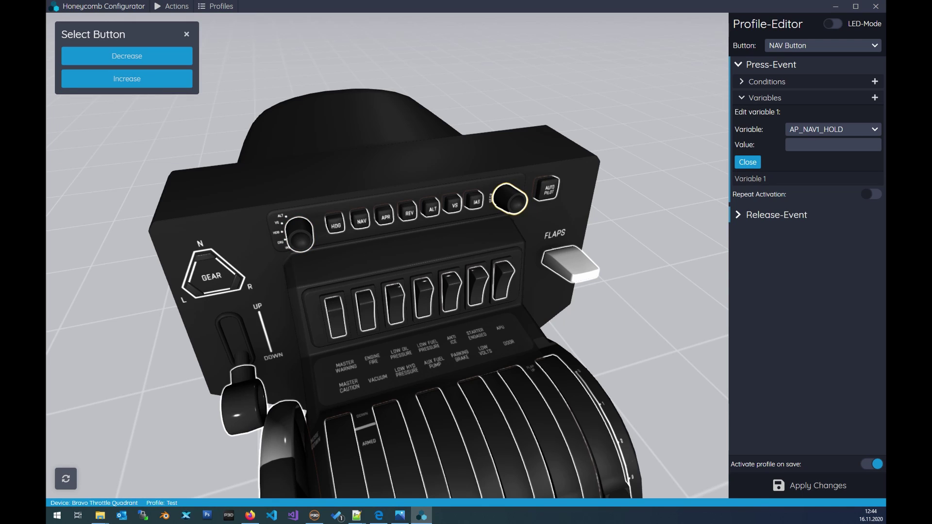
{"action": "left_click", "coordinate": [299, 234]}
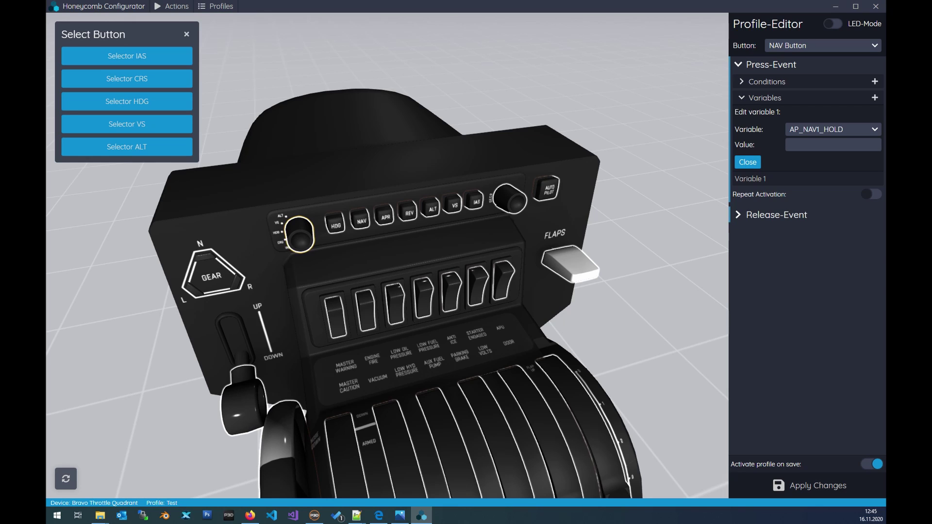
{"action": "left_click", "coordinate": [510, 199]}
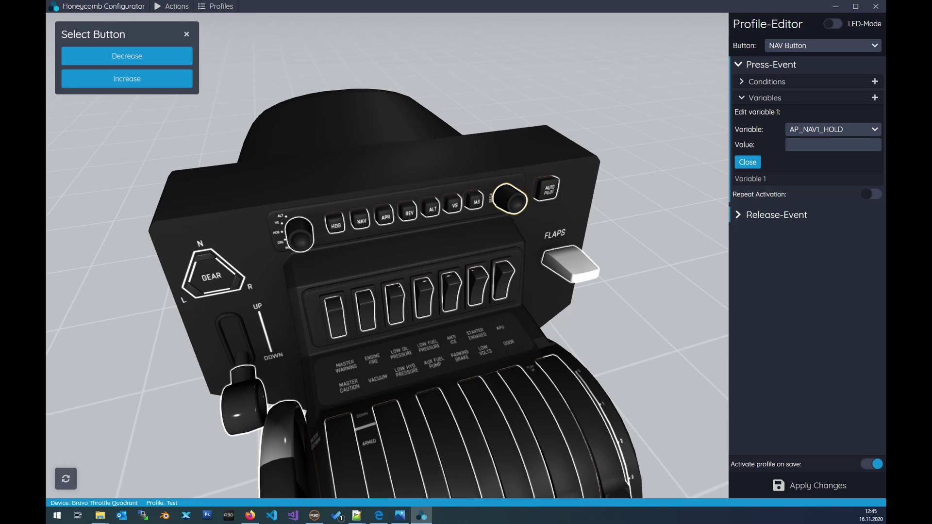
{"action": "left_click", "coordinate": [300, 234]}
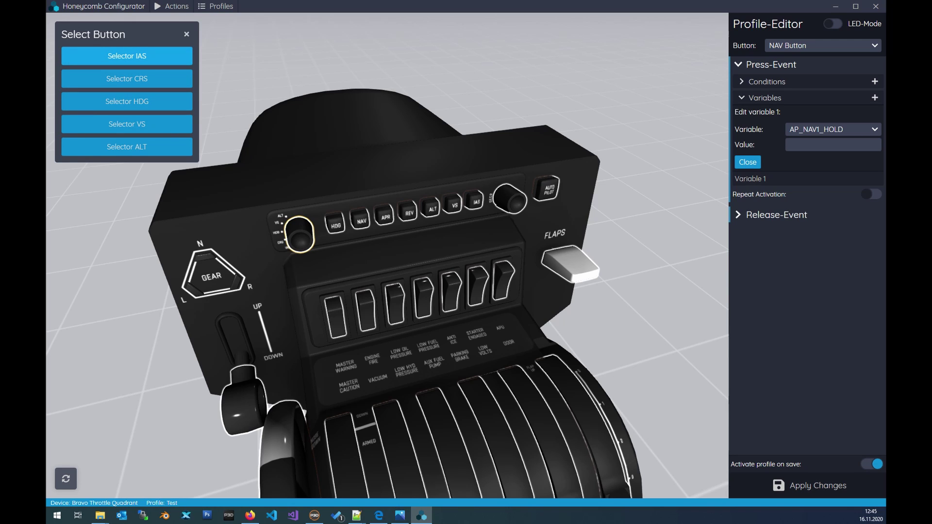
{"action": "left_click", "coordinate": [127, 56]}
{"action": "left_click", "coordinate": [771, 64]}
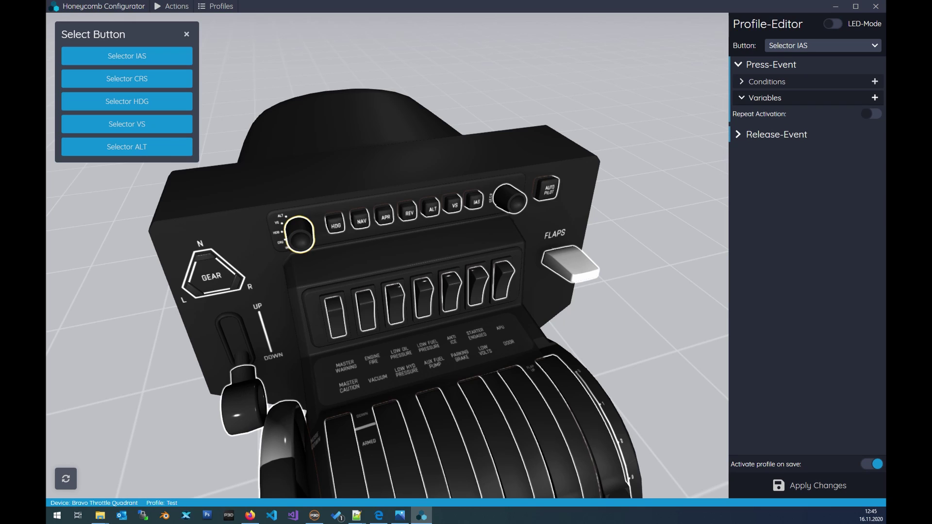
{"action": "left_click", "coordinate": [874, 98]}
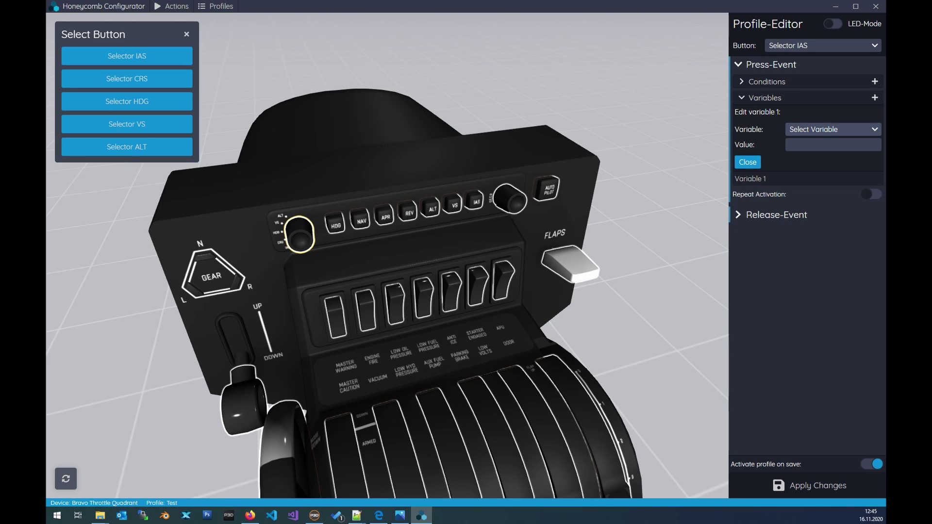
{"action": "left_click", "coordinate": [832, 129]}
{"action": "type", "text": "FCU"}
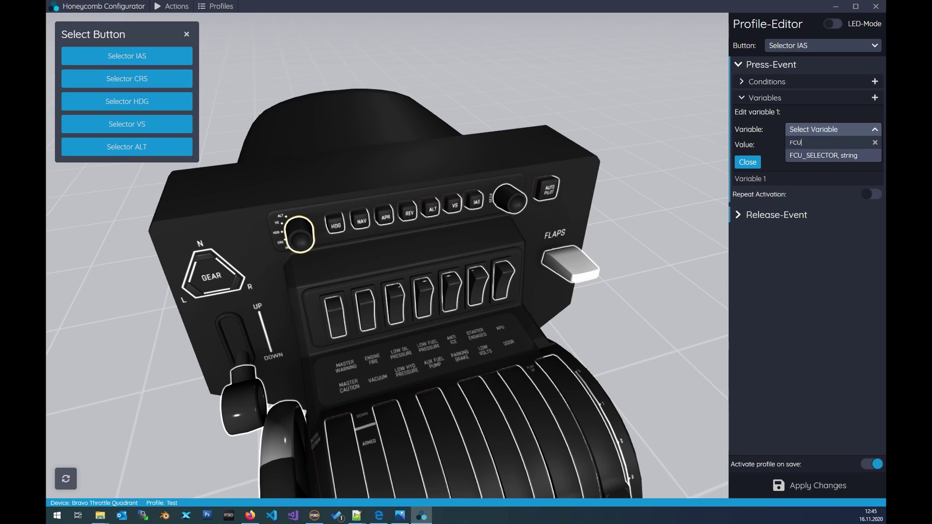
{"action": "key", "text": "Return"}
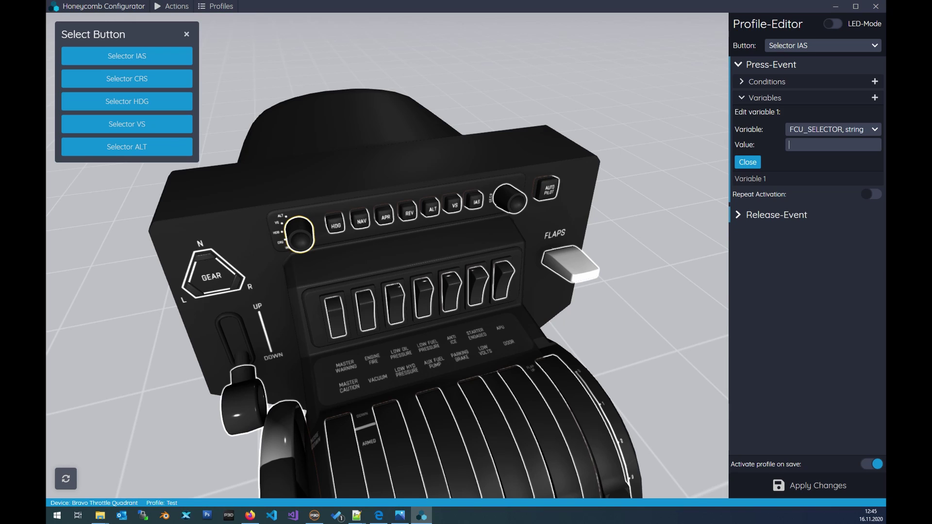
{"action": "type", "text": "IAS"}
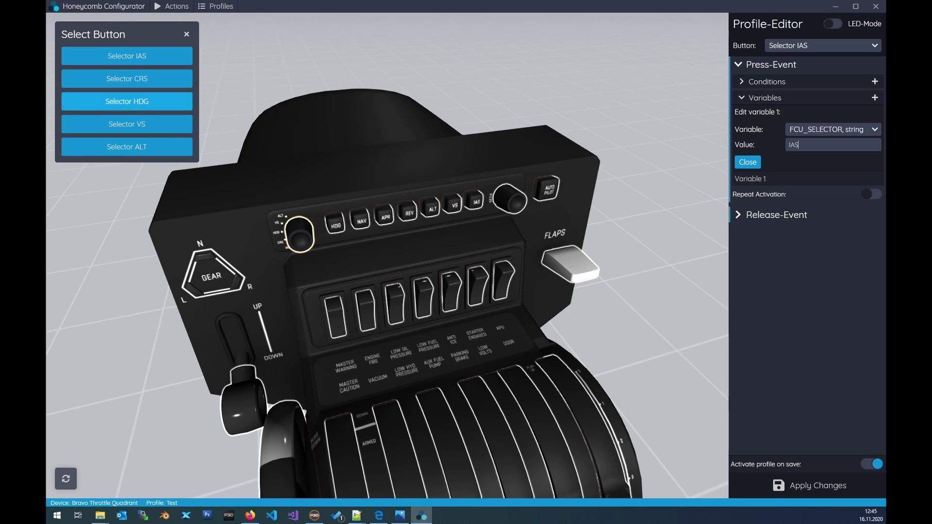
Give Selector CRS a press-event variable "FCU_SELECTOR, string" with the value CRS
{"action": "left_click", "coordinate": [127, 79]}
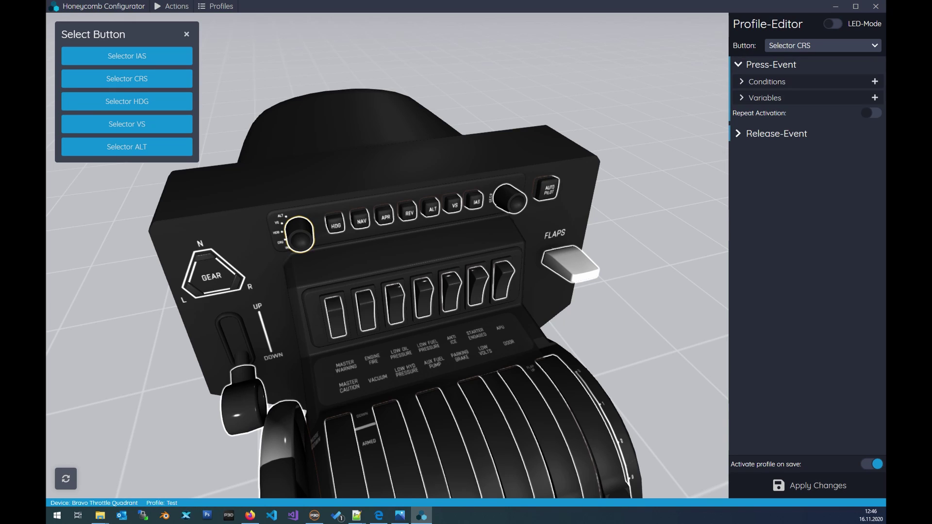
{"action": "left_click", "coordinate": [875, 97]}
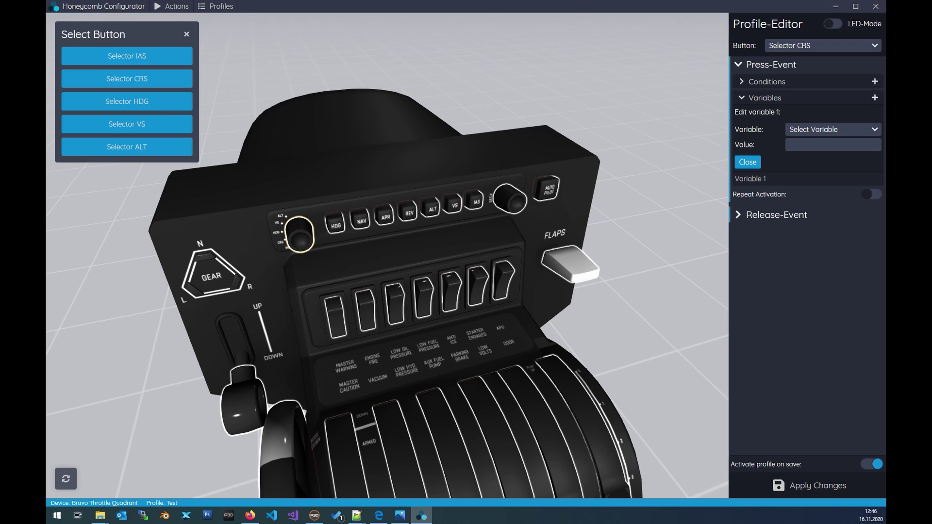
{"action": "left_click", "coordinate": [833, 129]}
{"action": "type", "text": "FCU"}
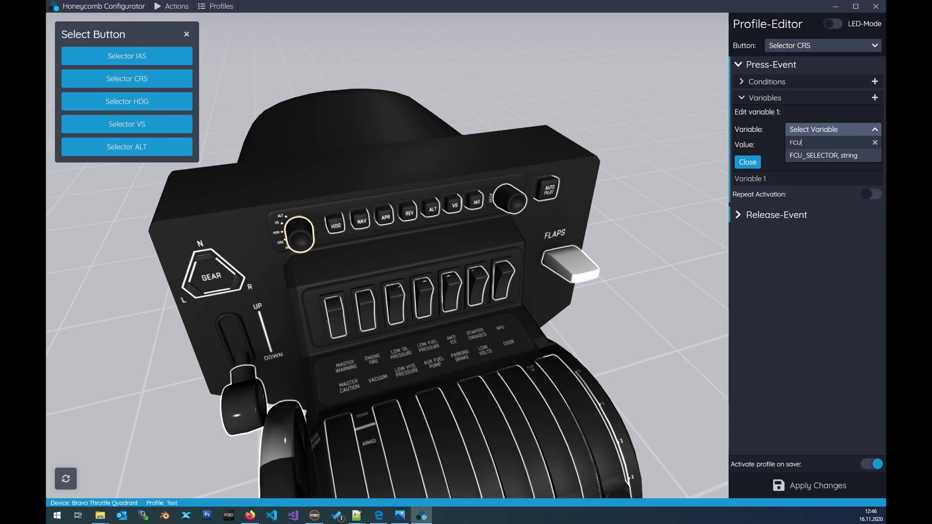
{"action": "key", "text": "Return"}
{"action": "type", "text": "CRS"}
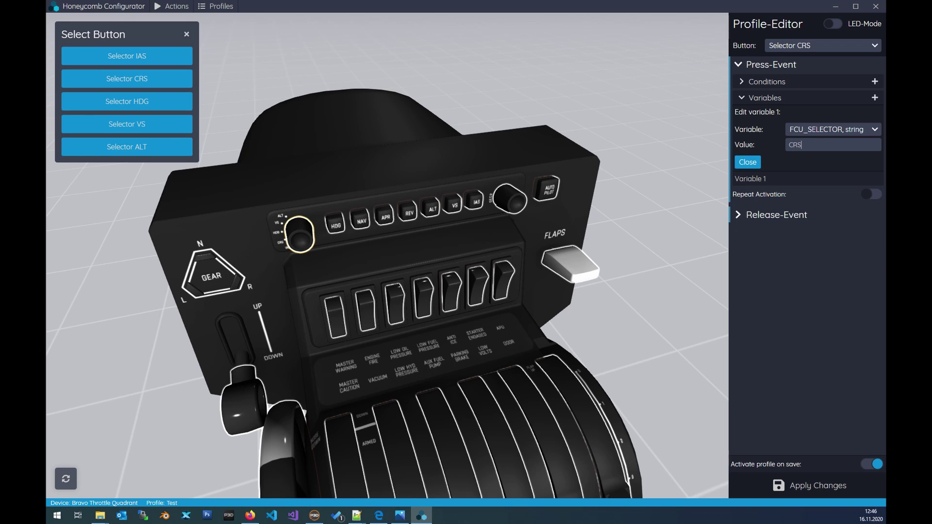
Give Selector HDG a press-event variable "FCU_SELECTOR, string" with the value HDG
{"action": "left_click", "coordinate": [127, 101]}
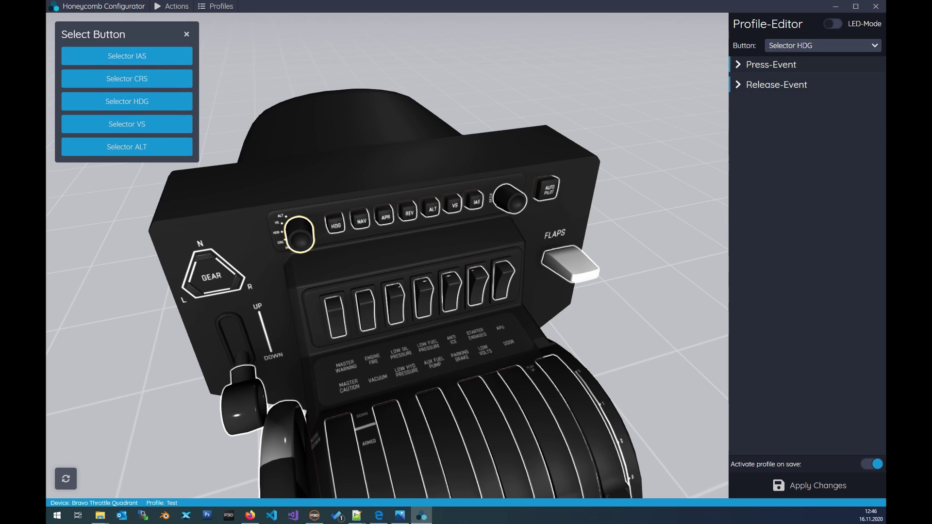
{"action": "left_click", "coordinate": [771, 64]}
{"action": "left_click", "coordinate": [765, 97]}
{"action": "left_click", "coordinate": [875, 98]}
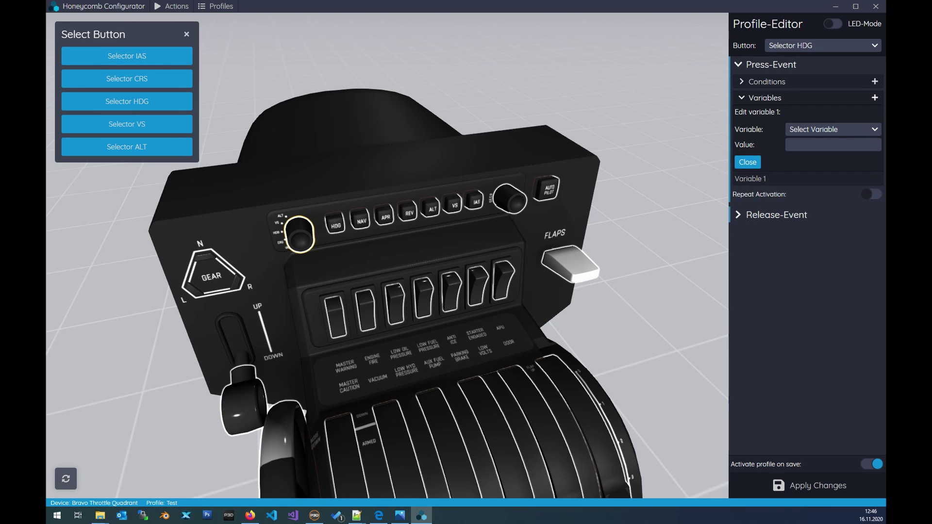
{"action": "left_click", "coordinate": [833, 129]}
{"action": "type", "text": "FCU"}
{"action": "key", "text": "Return"}
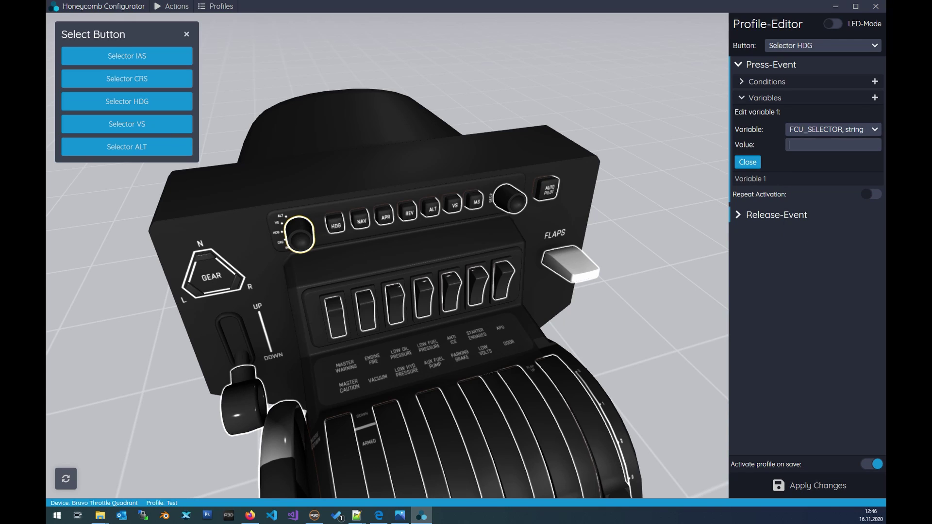
{"action": "key", "text": "Tab"}
{"action": "type", "text": "HDG"}
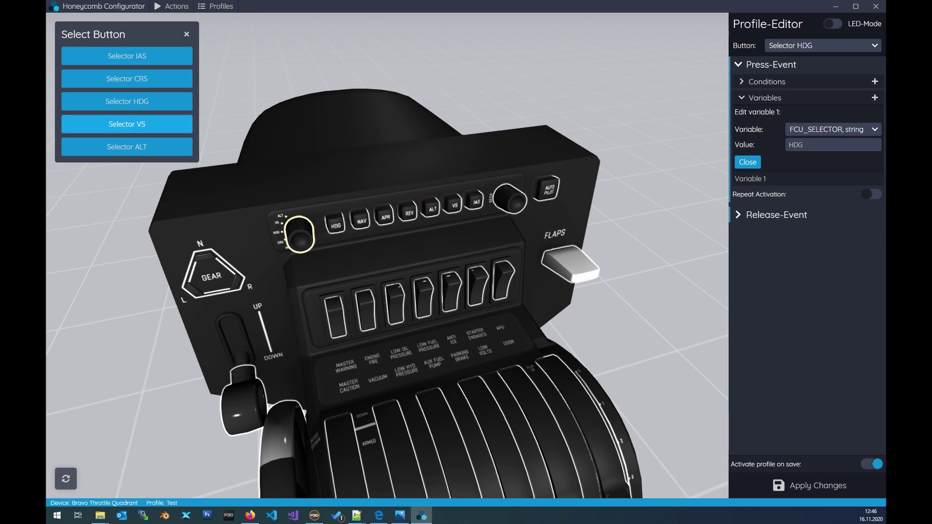
Give Selector VS a press-event variable "FCU_SELECTOR, string" with the value VS
{"action": "left_click", "coordinate": [127, 123]}
{"action": "left_click", "coordinate": [874, 97]}
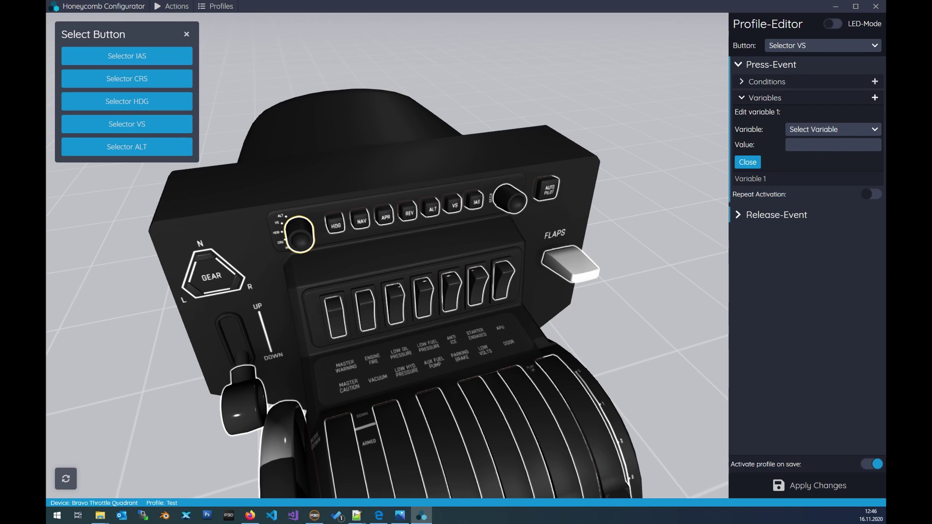
{"action": "left_click", "coordinate": [832, 129]}
{"action": "type", "text": "FCU"}
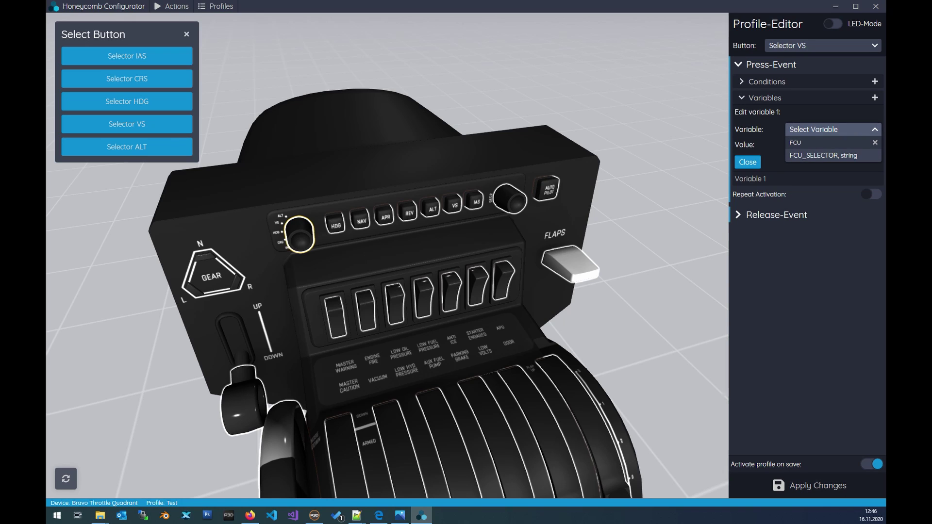
{"action": "key", "text": "Return"}
{"action": "type", "text": "VD"}
{"action": "key", "text": "BackSpace"}
{"action": "type", "text": "S"}
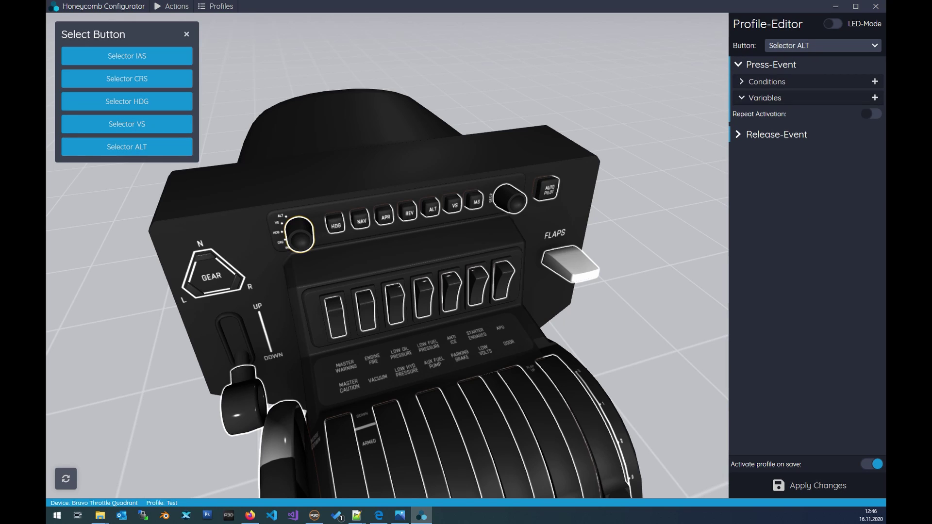
Give Selector ALT a press-event variable "FCU_SELECTOR, string" with the value ALT
{"action": "left_click", "coordinate": [832, 129]}
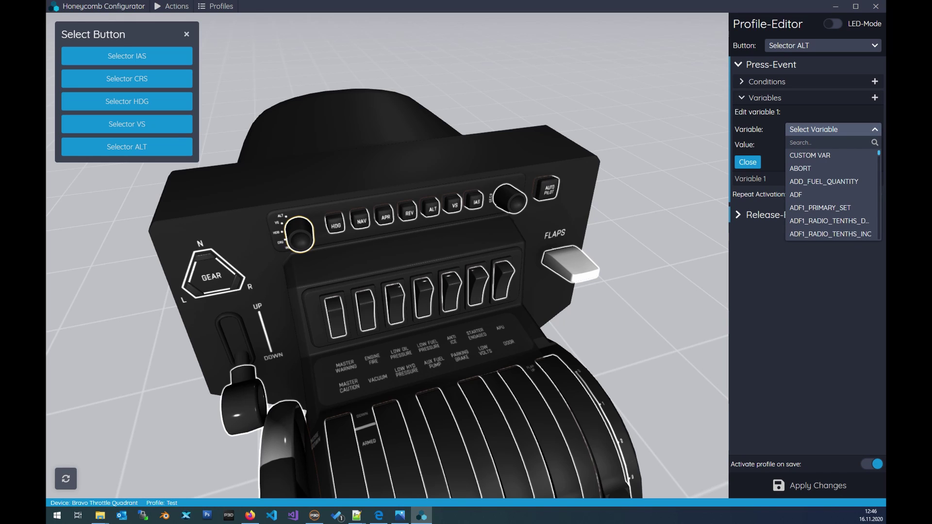
{"action": "type", "text": "FCU"}
{"action": "key", "text": "Return"}
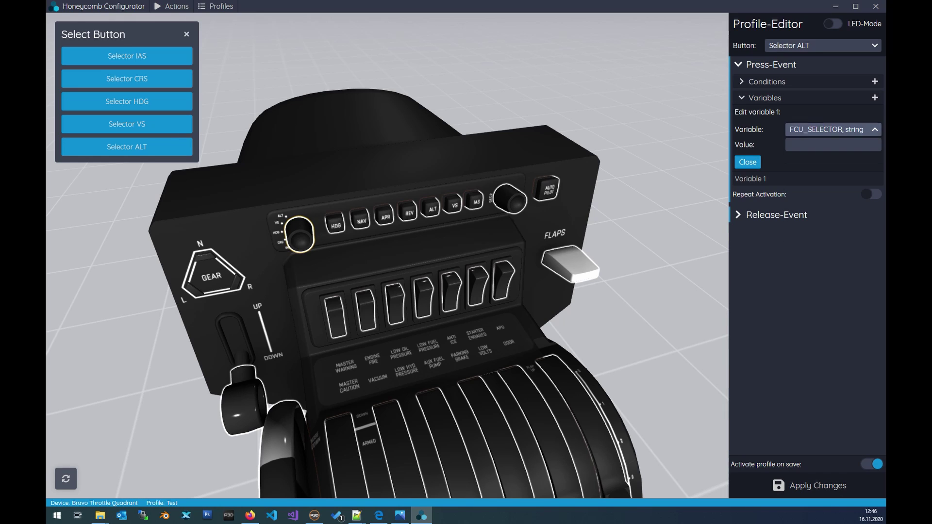
{"action": "type", "text": "ALT"}
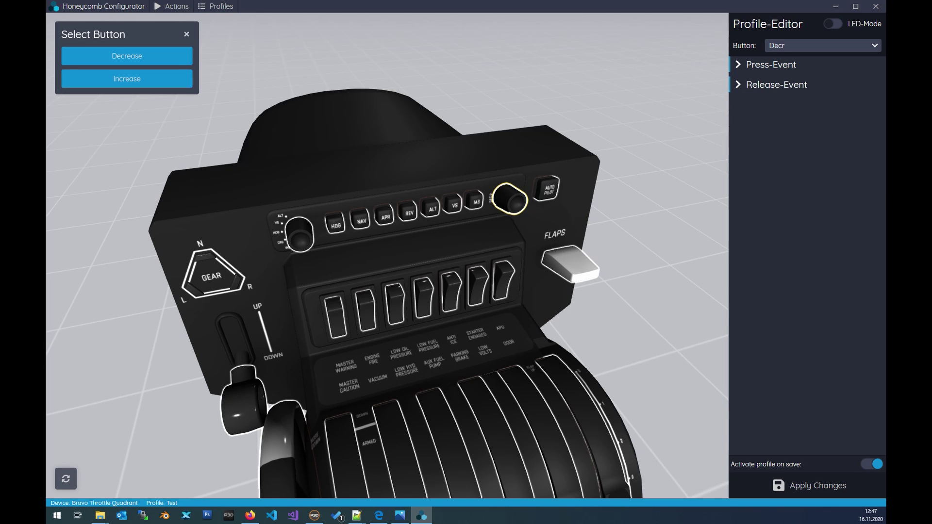
Add a press-event condition to the Decrease function of the rotary knob requiring "FCU_SELECTOR, string" to equal ALT
{"action": "left_click", "coordinate": [771, 64]}
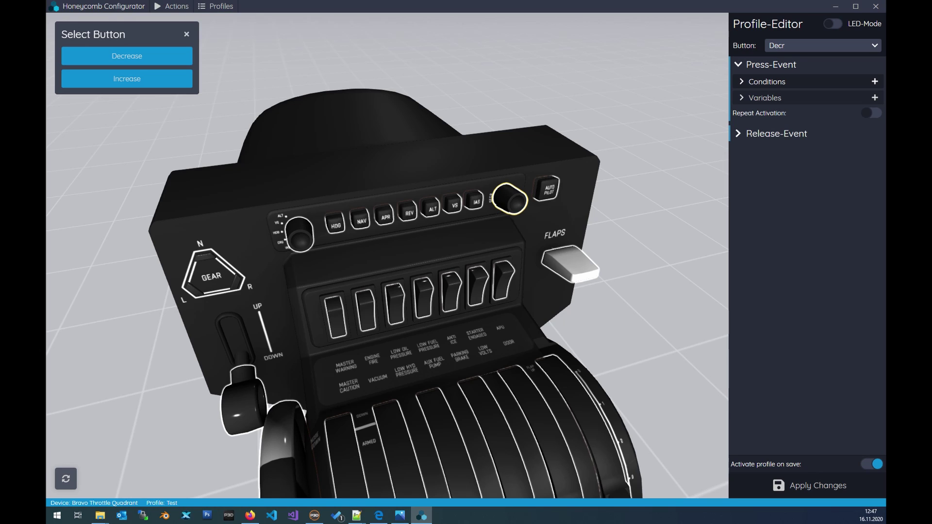
{"action": "left_click", "coordinate": [874, 81]}
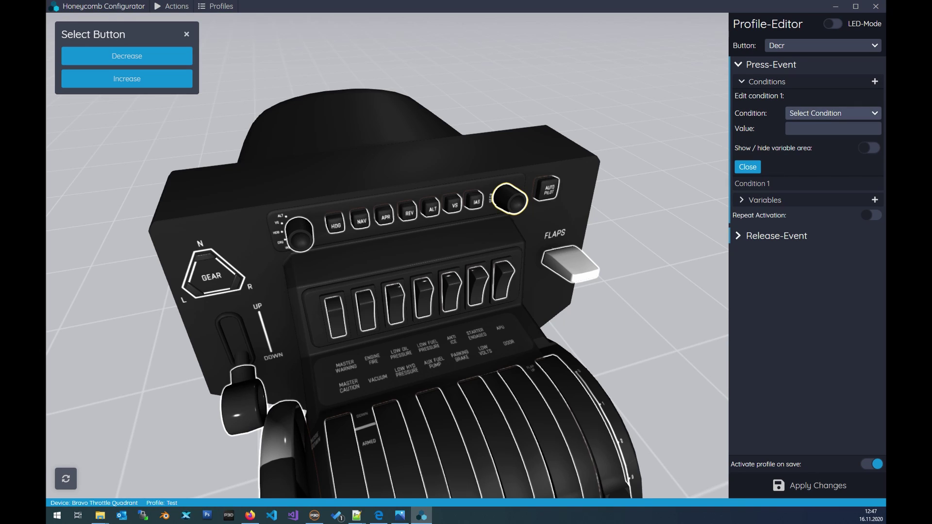
{"action": "left_click", "coordinate": [833, 113]}
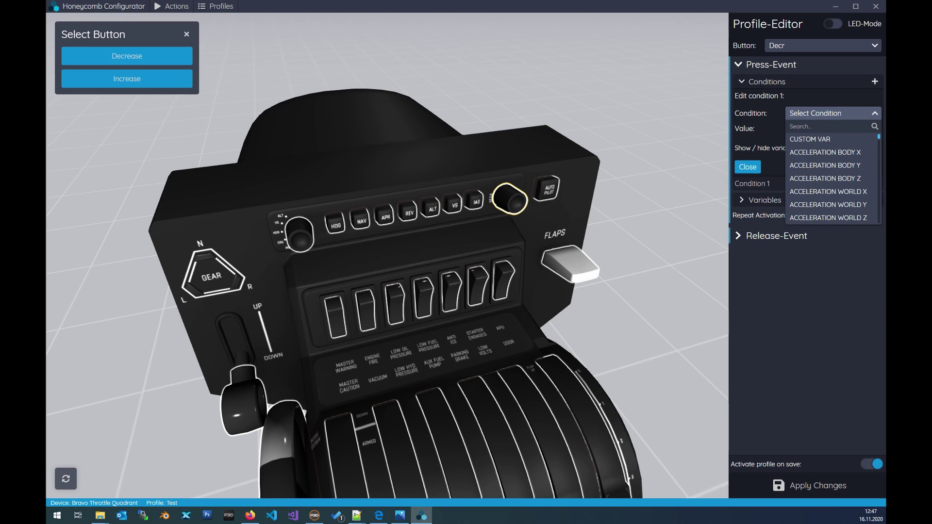
{"action": "type", "text": "F"}
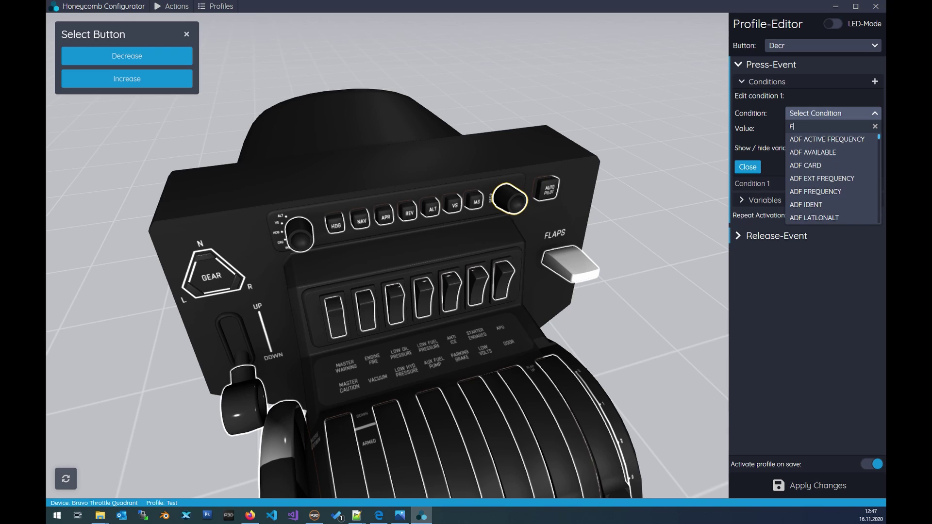
{"action": "type", "text": "CU"}
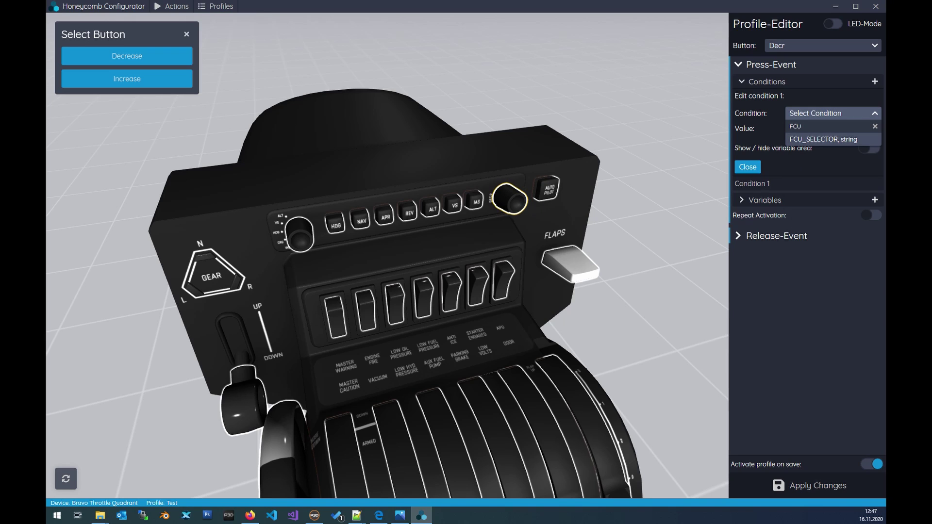
{"action": "left_click", "coordinate": [823, 140]}
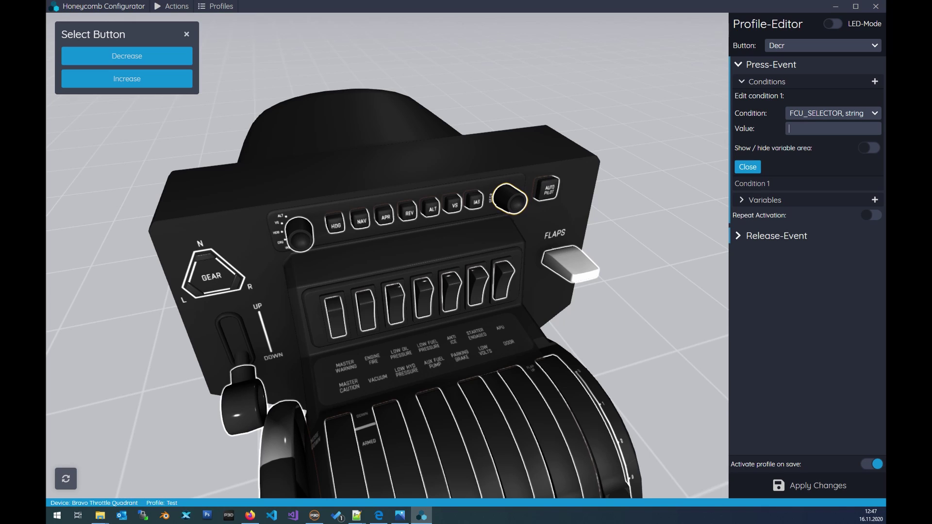
{"action": "type", "text": "ALT"}
Enable the variable area for the ALT condition and assign AP_ALT_VAR_DEC with the value 100
{"action": "left_click", "coordinate": [869, 148]}
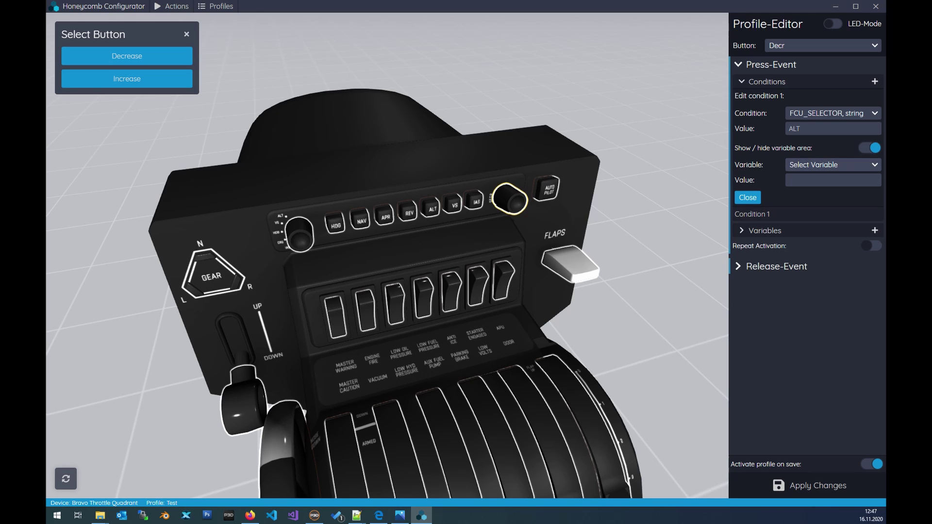
{"action": "left_click", "coordinate": [833, 165]}
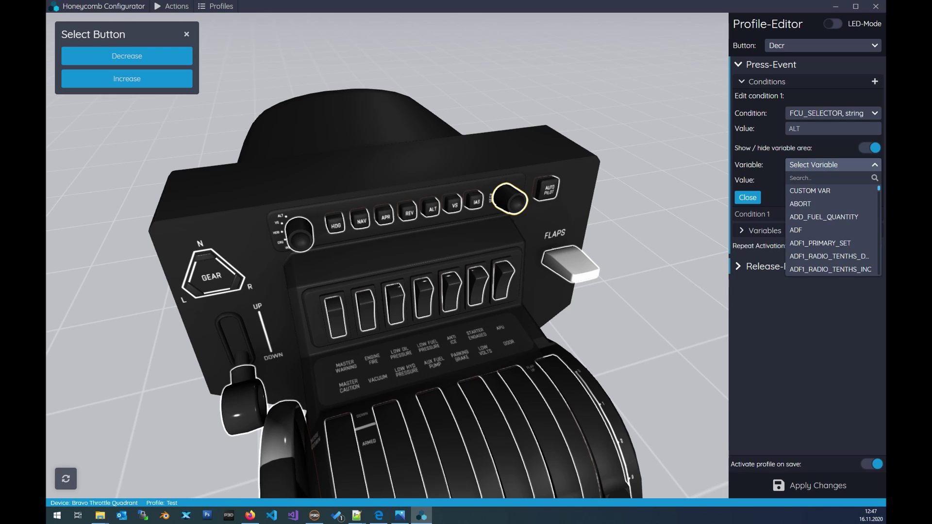
{"action": "type", "text": "AP"}
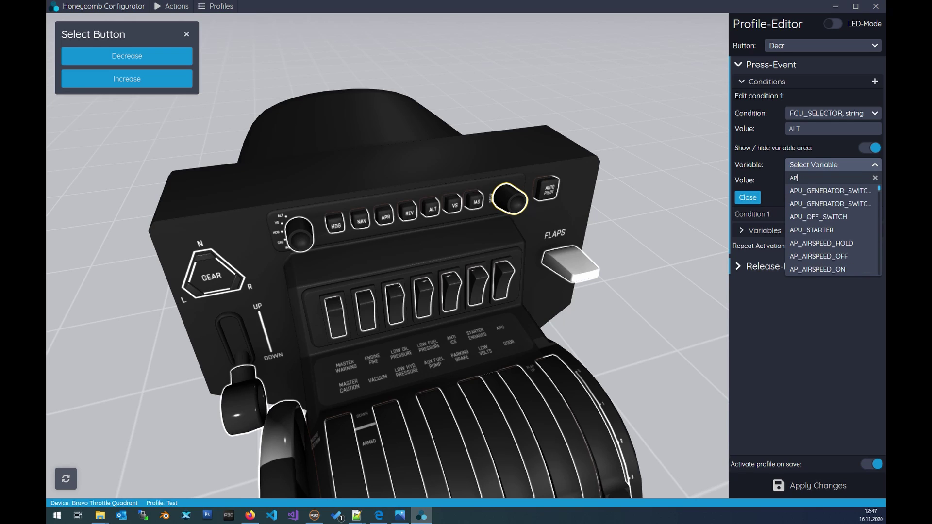
{"action": "type", "text": "_ALT"}
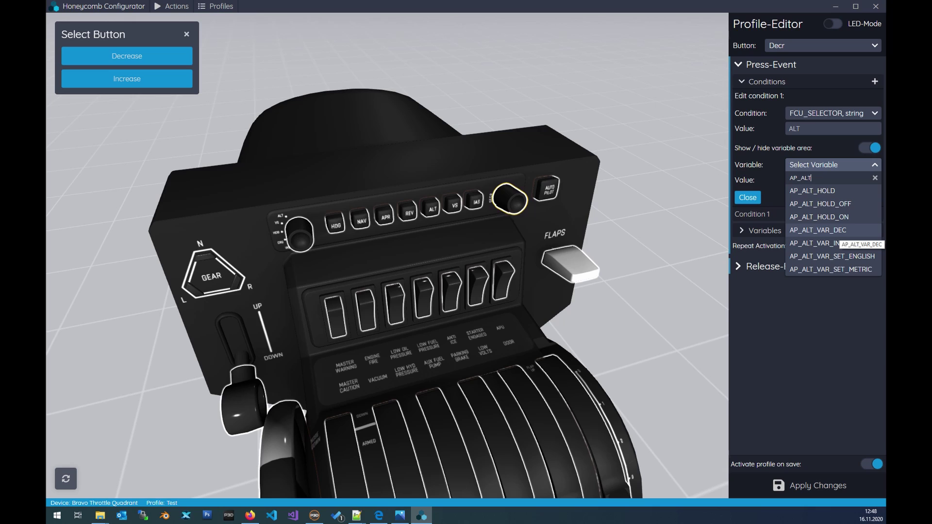
{"action": "left_click", "coordinate": [835, 231]}
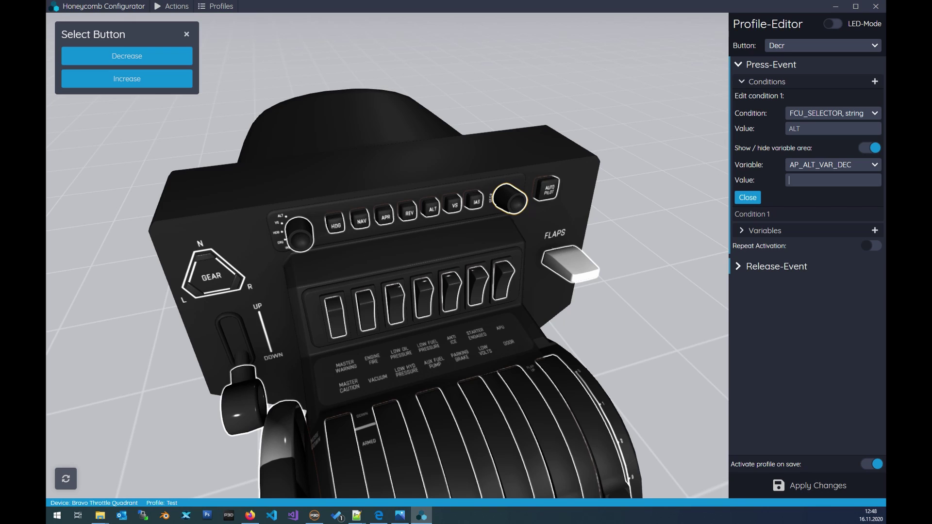
{"action": "type", "text": "100"}
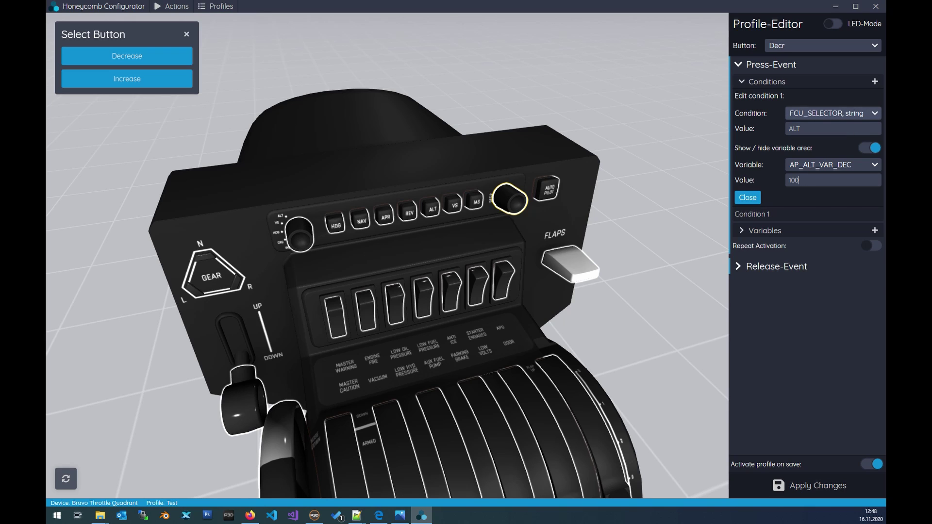
{"action": "double_click", "coordinate": [794, 128]}
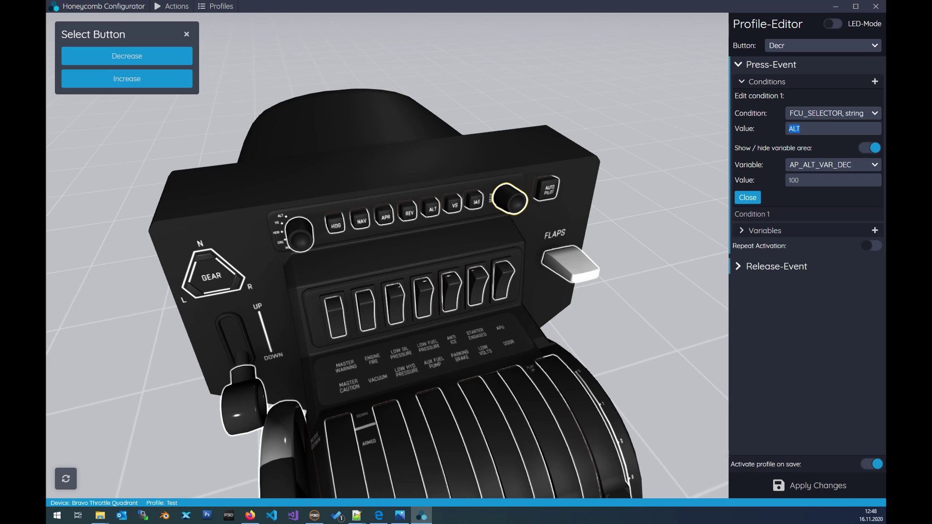
{"action": "double_click", "coordinate": [793, 180]}
Add a second press-event condition to the Decrease function requiring "FCU_SELECTOR, string" to equal VS
{"action": "left_click", "coordinate": [874, 81]}
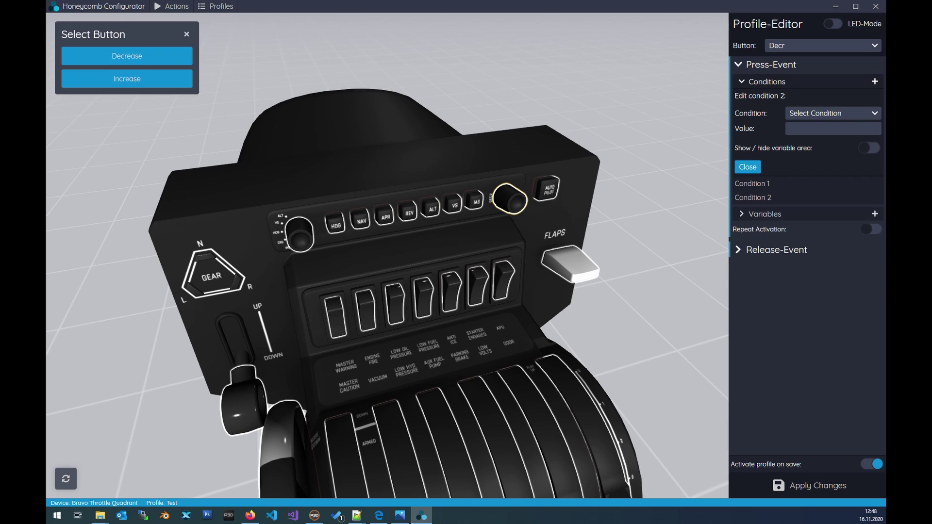
{"action": "left_click", "coordinate": [844, 113]}
{"action": "type", "text": "FCU"}
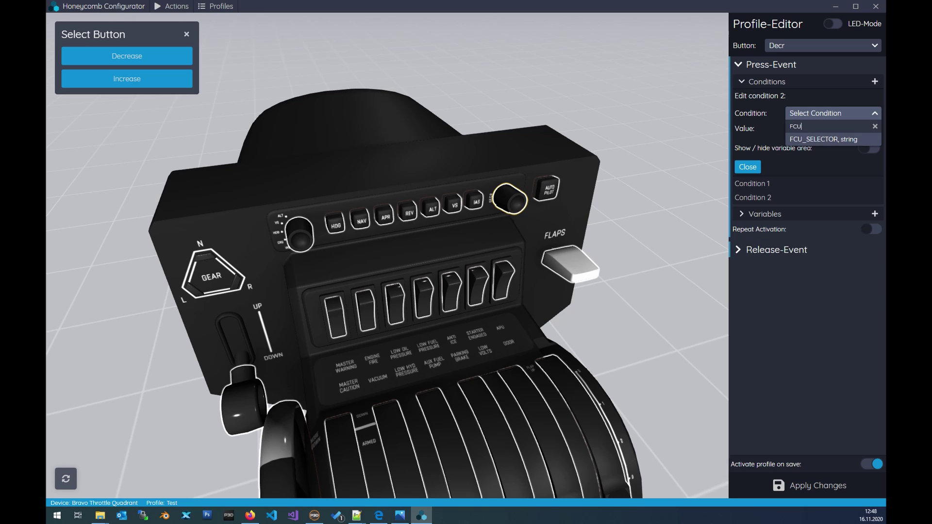
{"action": "left_click", "coordinate": [825, 139]}
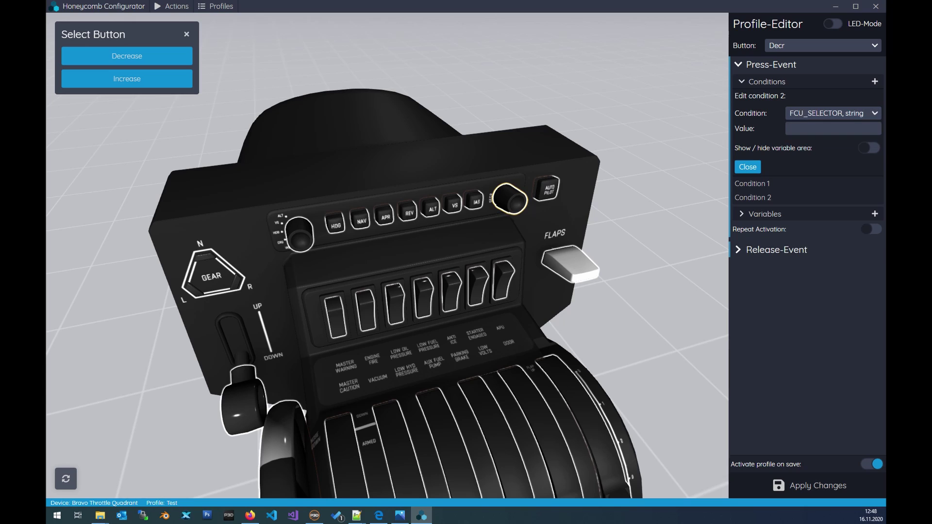
{"action": "type", "text": "VS"}
Enable the variable area for the VS condition and choose AP_VS_VAR_DEC, searching for "AP_VS_"
{"action": "left_click", "coordinate": [868, 147]}
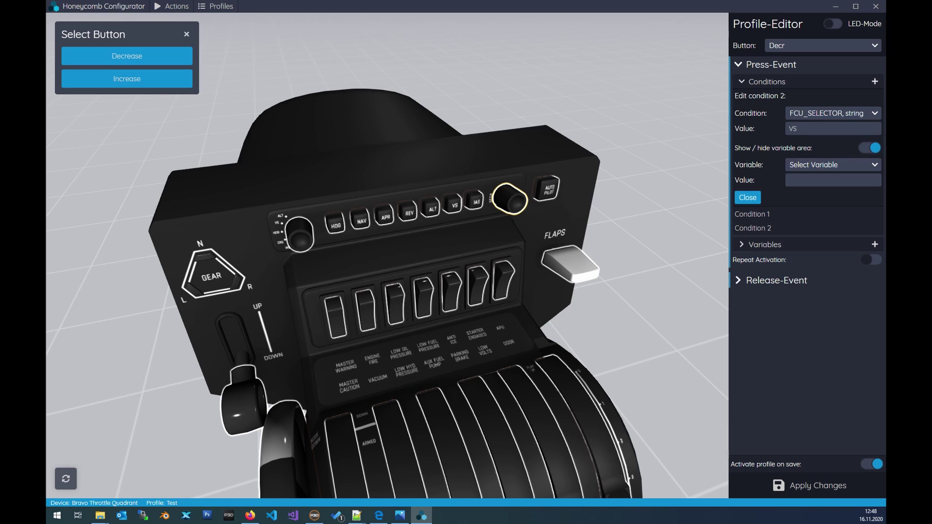
{"action": "left_click", "coordinate": [833, 165]}
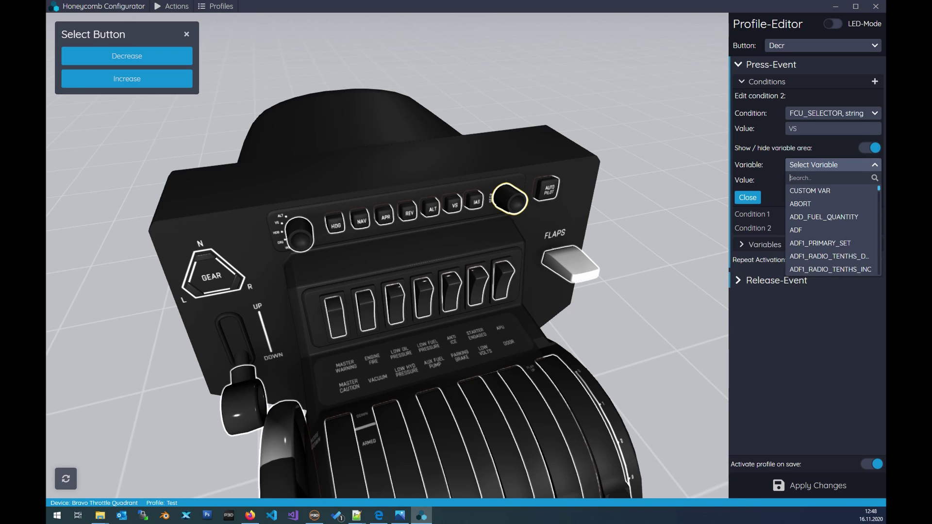
{"action": "type", "text": "AP_"}
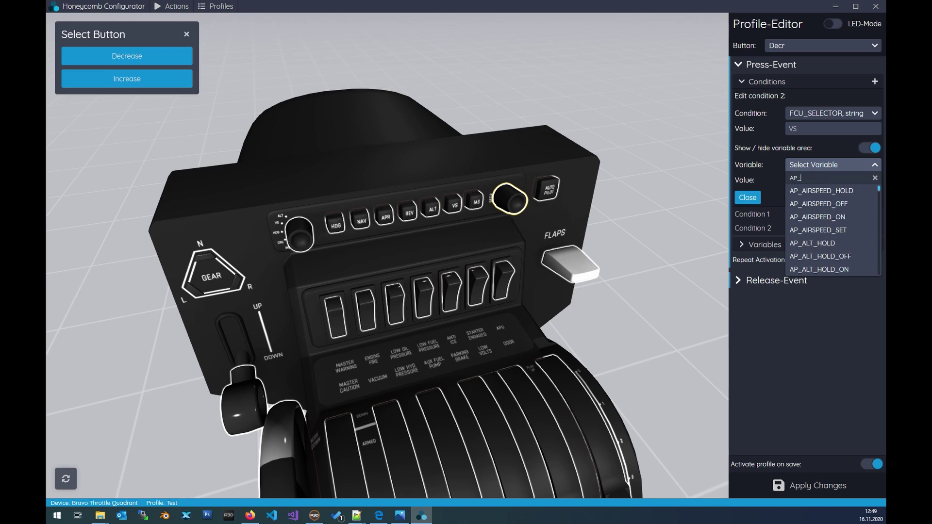
{"action": "type", "text": "VS_"}
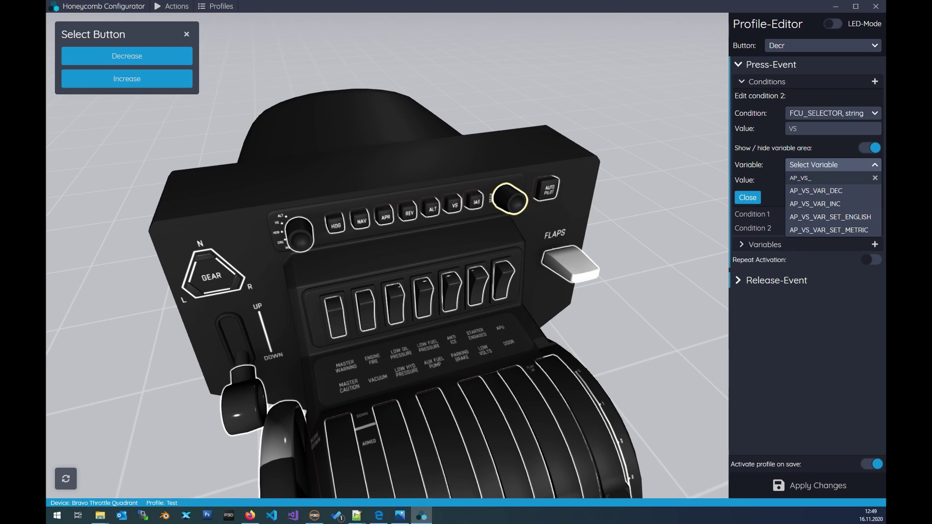
{"action": "left_click", "coordinate": [815, 190]}
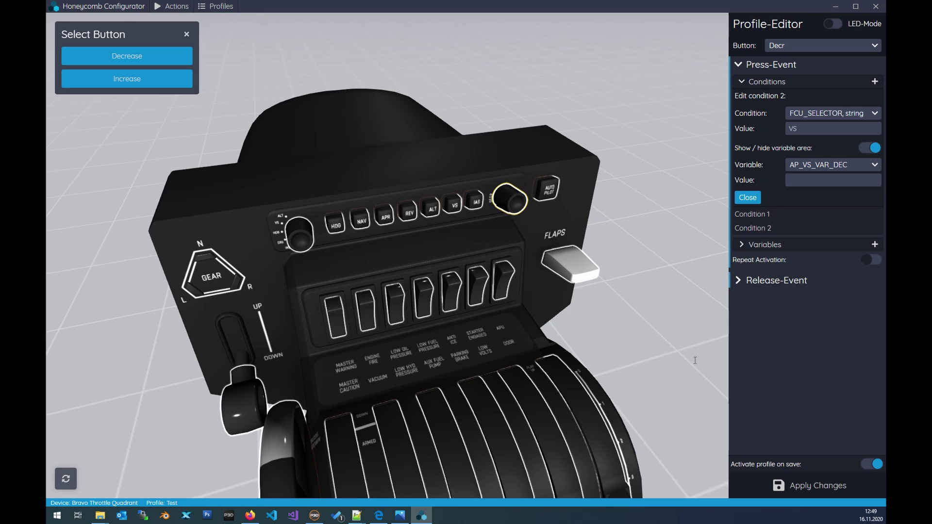
Add a third press-event condition to the Decrease function requiring "FCU_SELECTOR, string" to equal HDG
{"action": "left_click", "coordinate": [875, 81]}
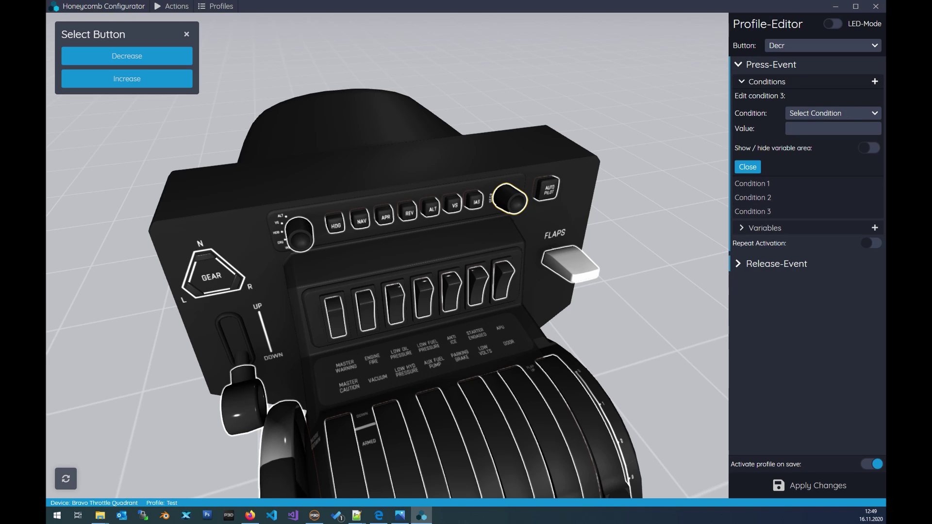
{"action": "left_click", "coordinate": [833, 113]}
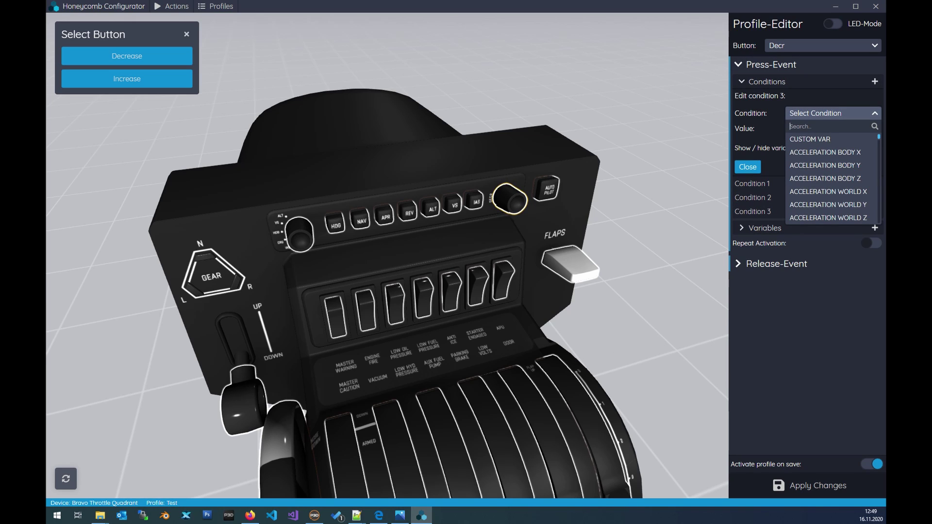
{"action": "type", "text": "FCU"}
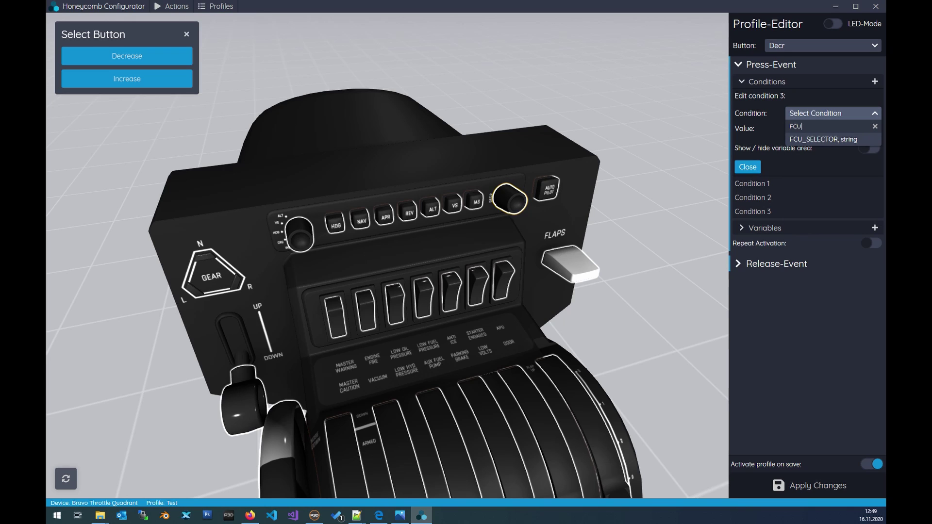
{"action": "key", "text": "Down"}
{"action": "key", "text": "Return"}
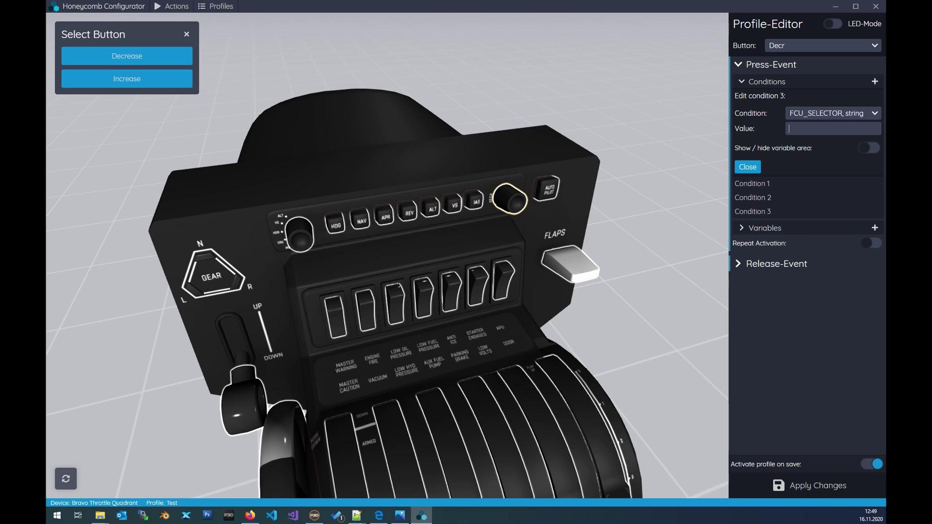
{"action": "type", "text": "HDG"}
Enable the variable area for the HDG condition and choose HEADING_BUG_DEC as its variable
{"action": "left_click", "coordinate": [869, 148]}
{"action": "left_click", "coordinate": [832, 164]}
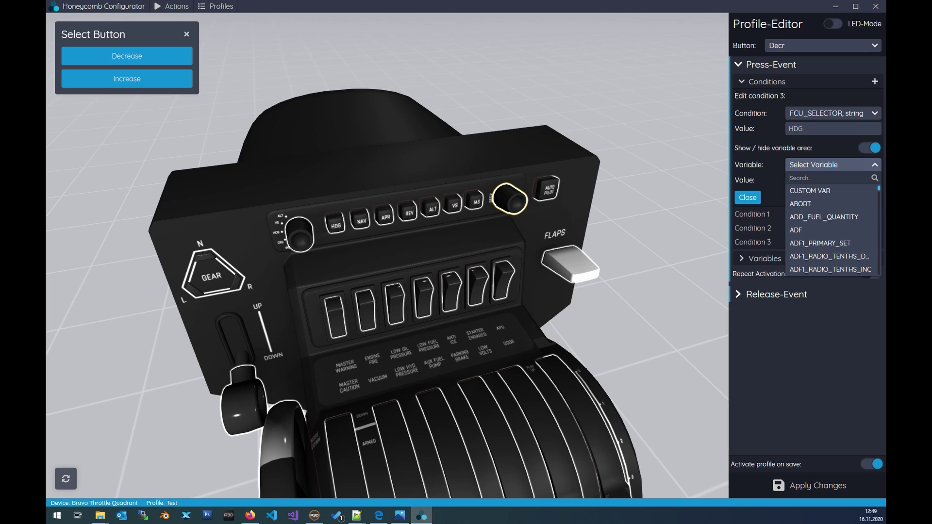
{"action": "type", "text": "HEad"}
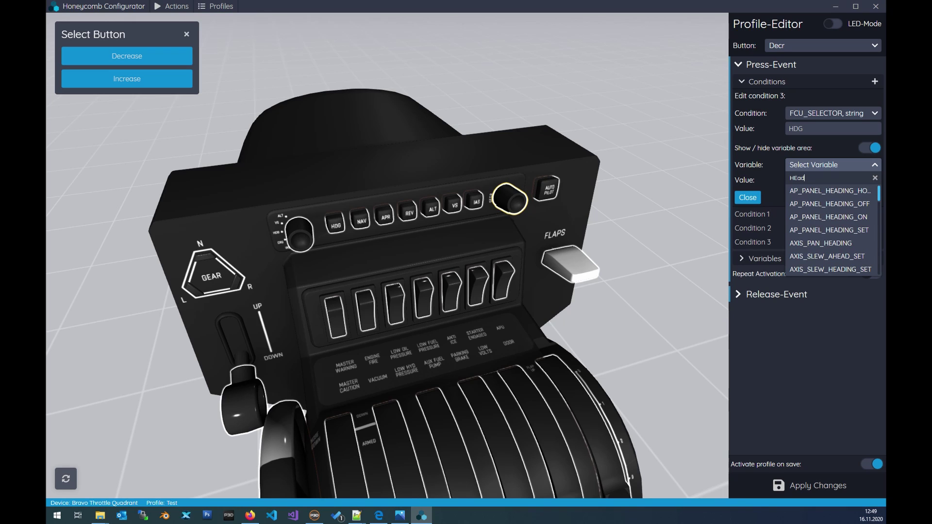
{"action": "type", "text": "in"}
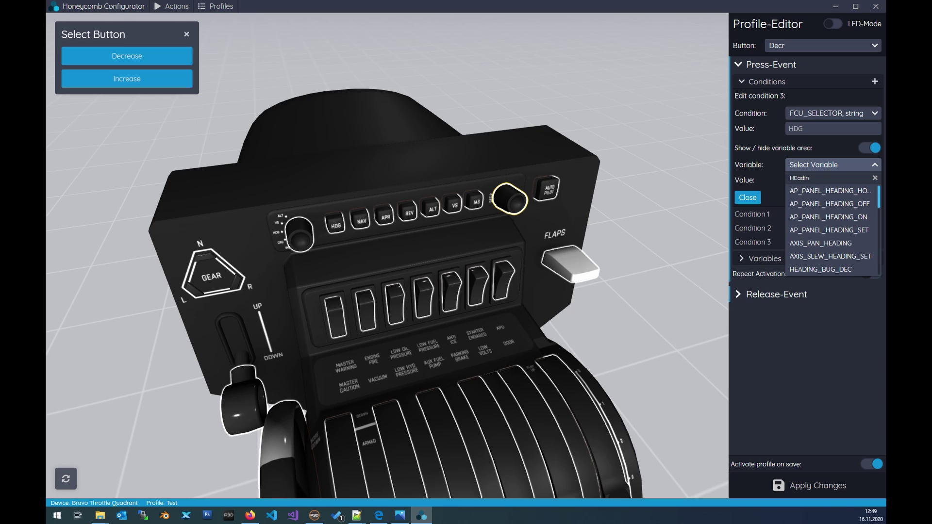
{"action": "type", "text": "g_"}
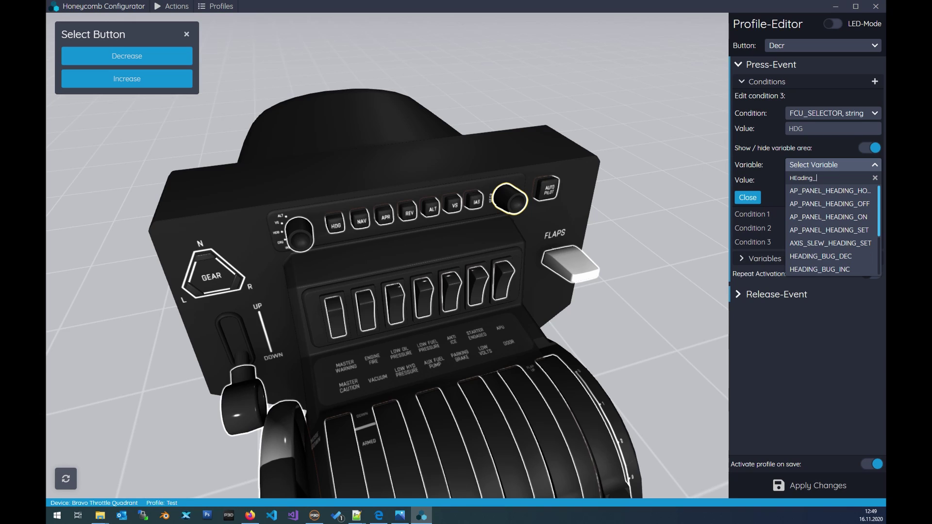
{"action": "type", "text": "BU"}
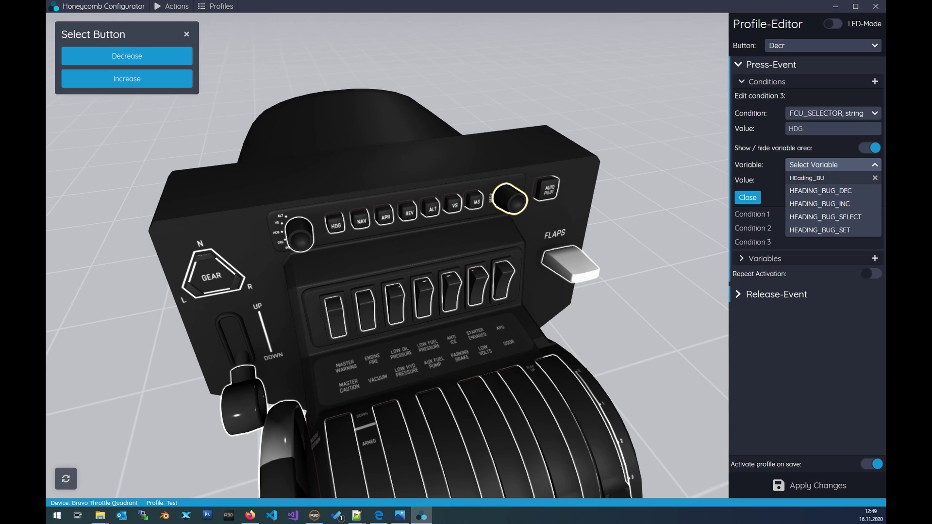
{"action": "key", "text": "Down"}
{"action": "key", "text": "Return"}
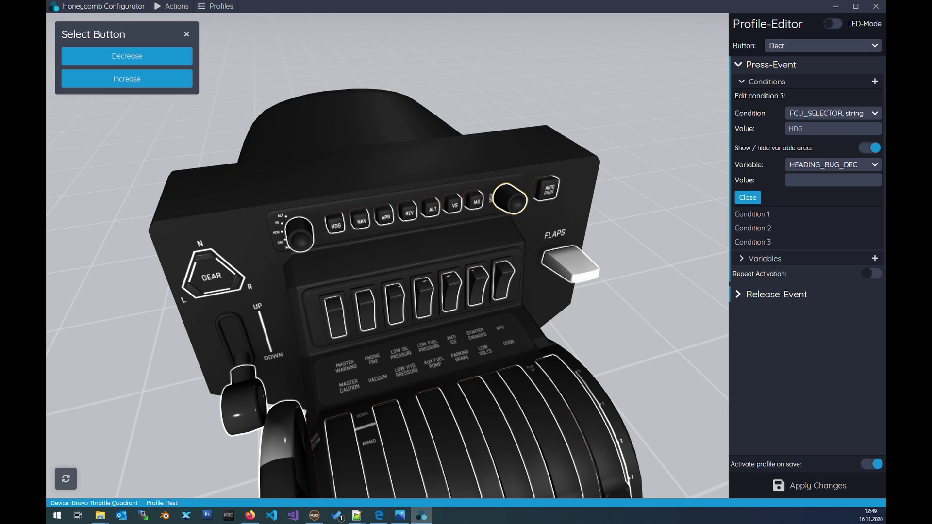
Add a press-event condition to the knob's Increase function requiring "FCU_SELECTOR, string" to equal HDG
{"action": "left_click", "coordinate": [126, 78]}
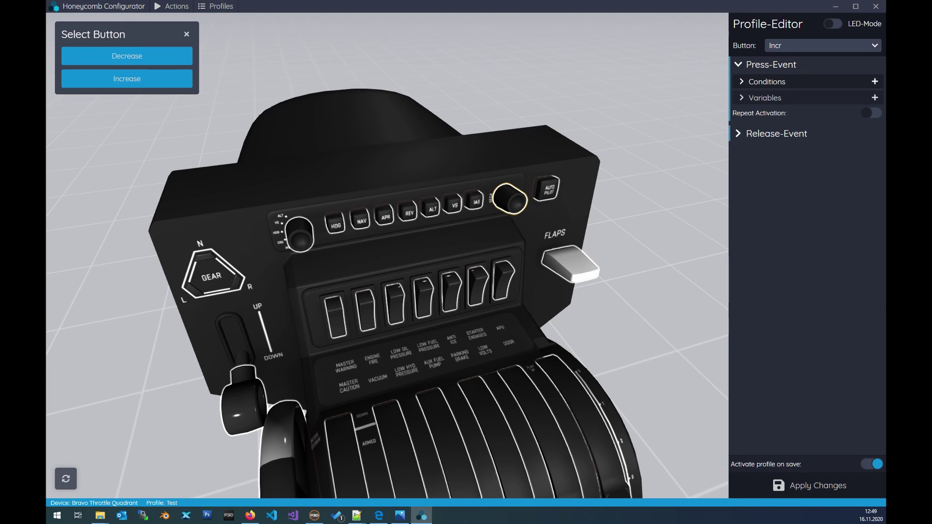
{"action": "left_click", "coordinate": [875, 82]}
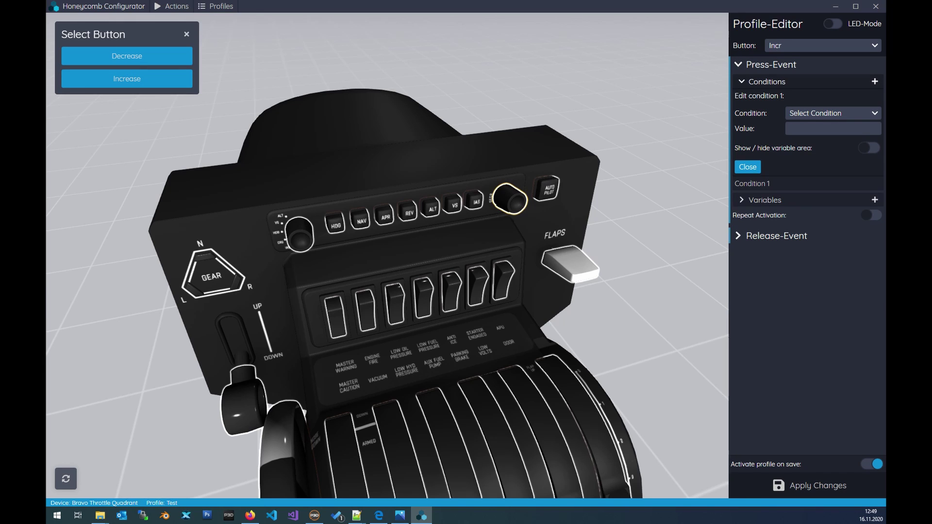
{"action": "left_click", "coordinate": [833, 113]}
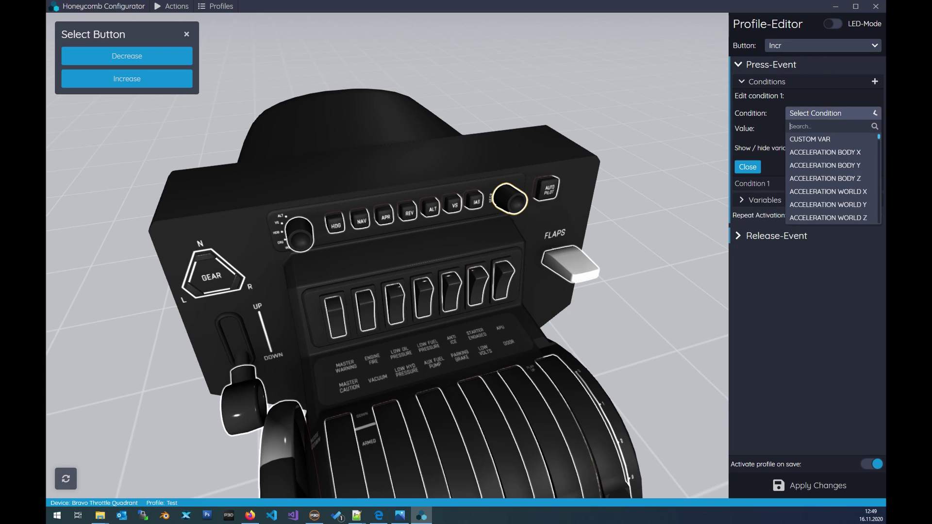
{"action": "type", "text": "FCU"}
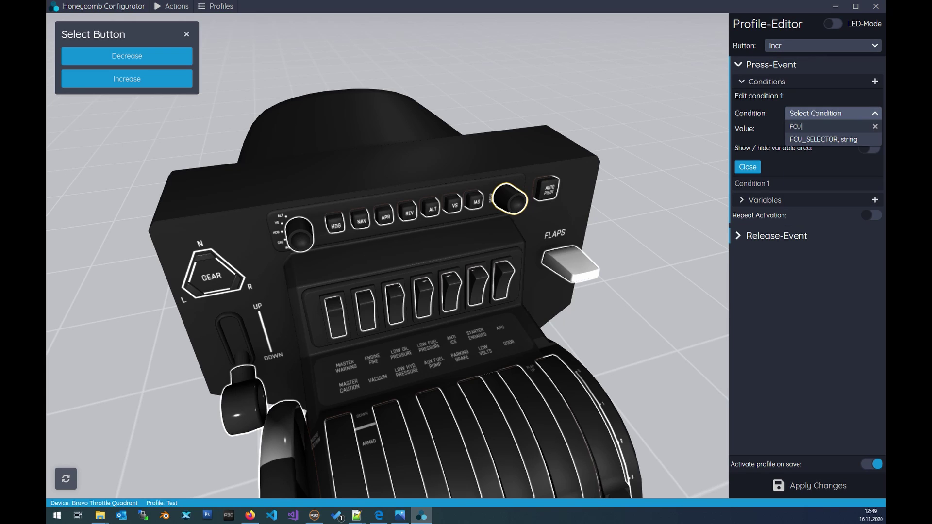
{"action": "left_click", "coordinate": [833, 139]}
{"action": "left_click", "coordinate": [833, 128]}
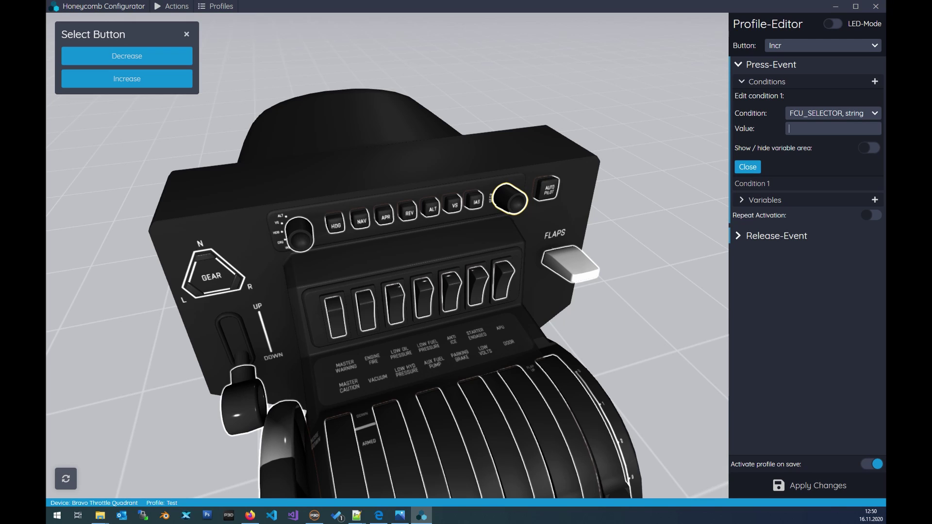
{"action": "type", "text": "HDG"}
Enable the variable area for the Increase function's HDG condition and choose HEADING_BUG_INC as its variable
{"action": "left_click", "coordinate": [869, 148]}
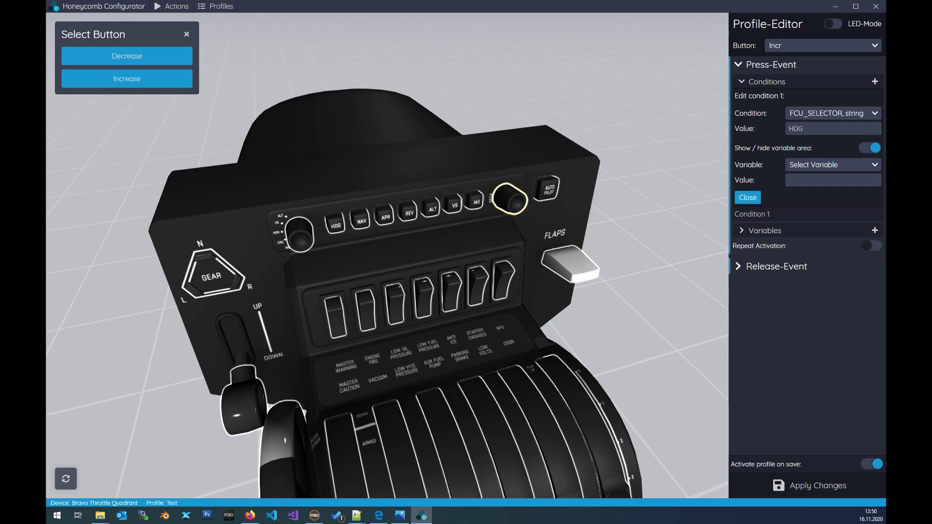
{"action": "left_click", "coordinate": [833, 165]}
{"action": "type", "text": "Headu"}
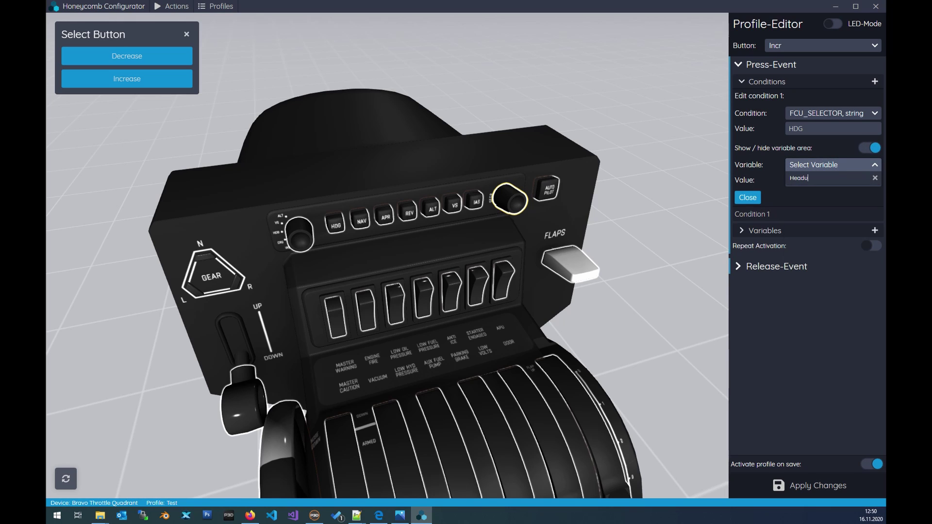
{"action": "key", "text": "BackSpace"}
{"action": "type", "text": "ing"}
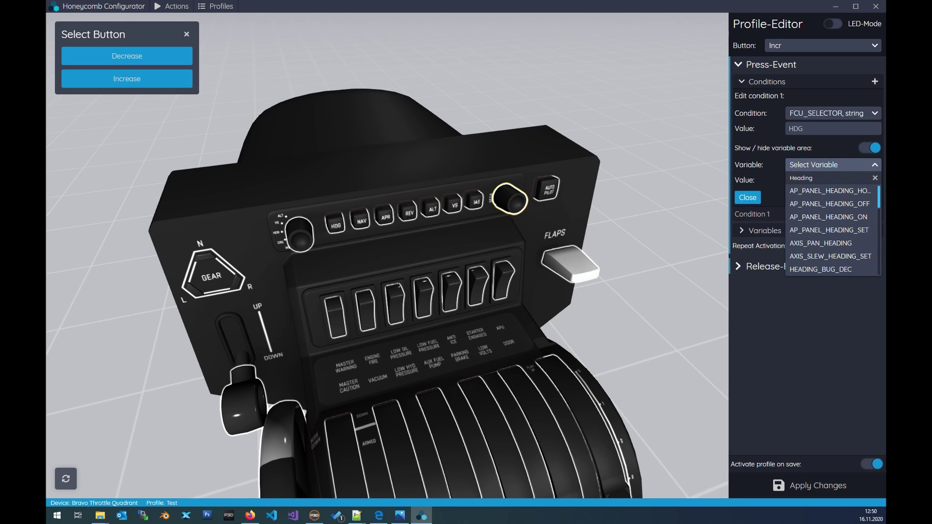
{"action": "type", "text": "_Bu"}
{"action": "key", "text": "Down"}
{"action": "key", "text": "Down"}
{"action": "key", "text": "Return"}
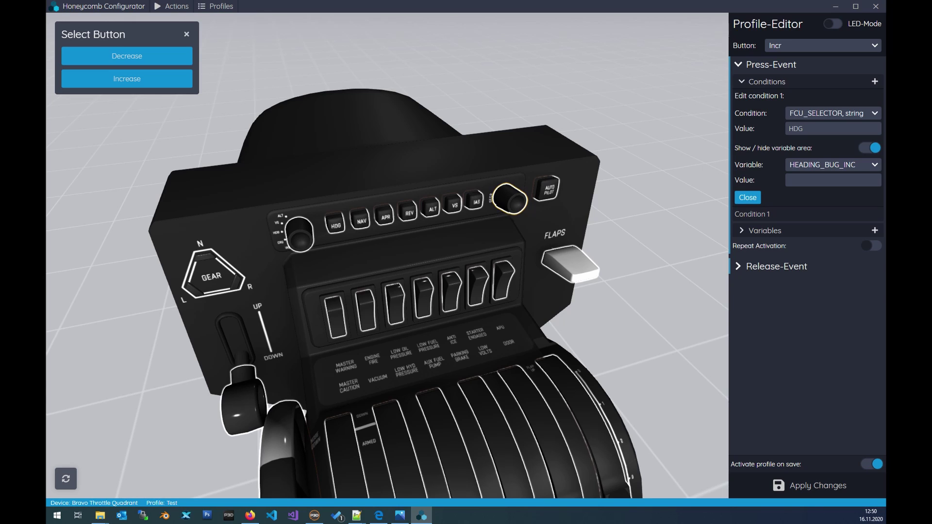
{"action": "mouse_move", "coordinate": [650, 320]}
{"action": "left_mouse_down"}
{"action": "mouse_move", "coordinate": [677, 300]}
{"action": "mouse_move", "coordinate": [650, 323]}
{"action": "left_mouse_up"}
{"action": "key", "text": "alt+Tab"}
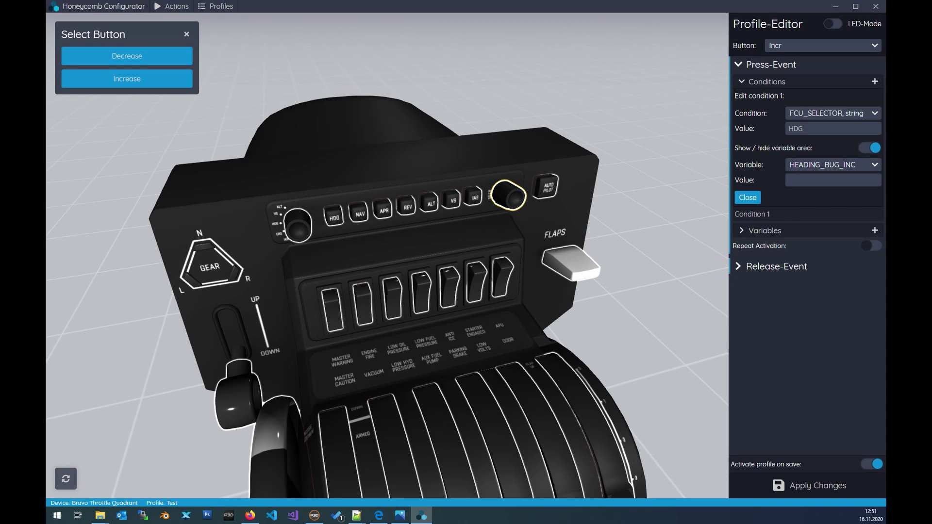
Switch the profile editor to LED mode and create a new LED of type FCU-HDG
{"action": "left_click", "coordinate": [833, 23]}
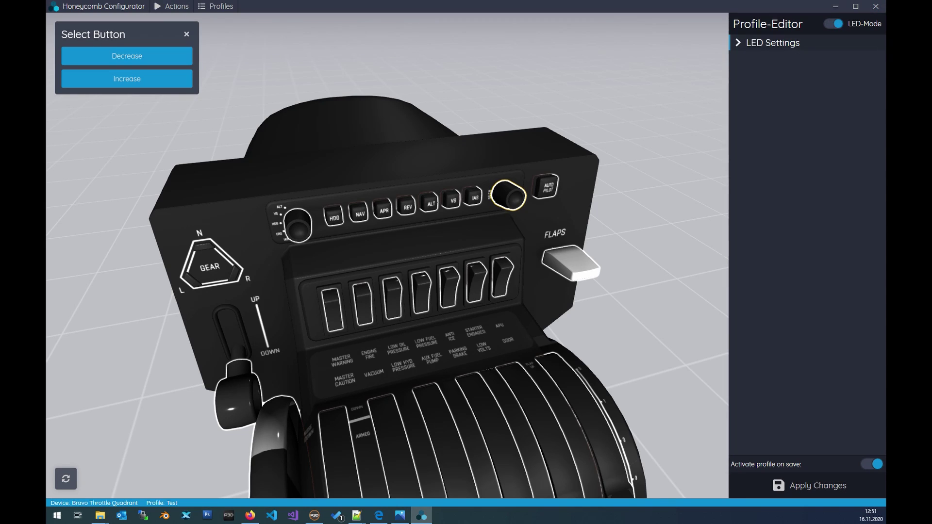
{"action": "left_click", "coordinate": [772, 43]}
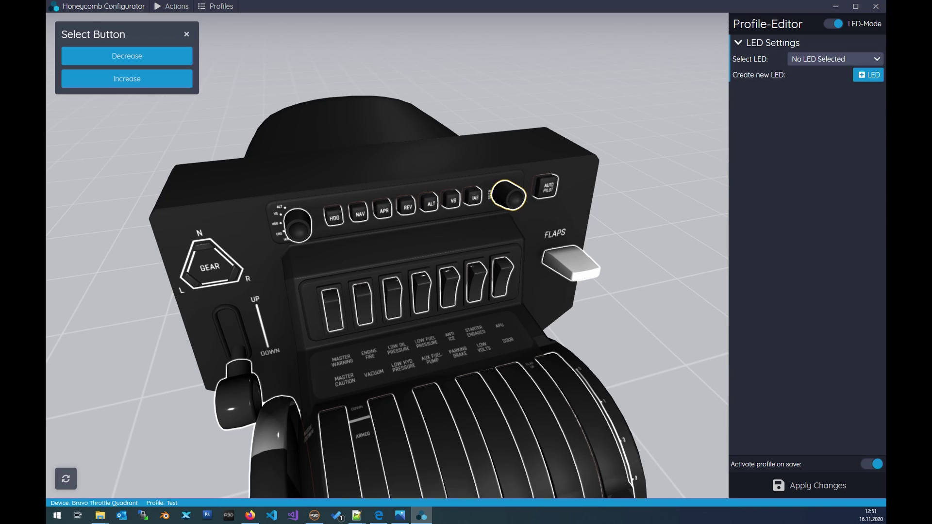
{"action": "left_click", "coordinate": [835, 59]}
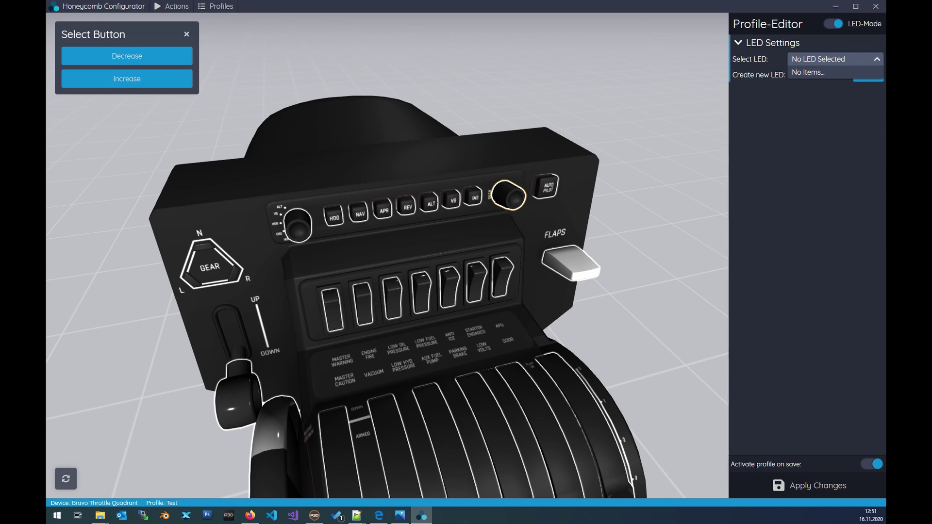
{"action": "left_click", "coordinate": [835, 59]}
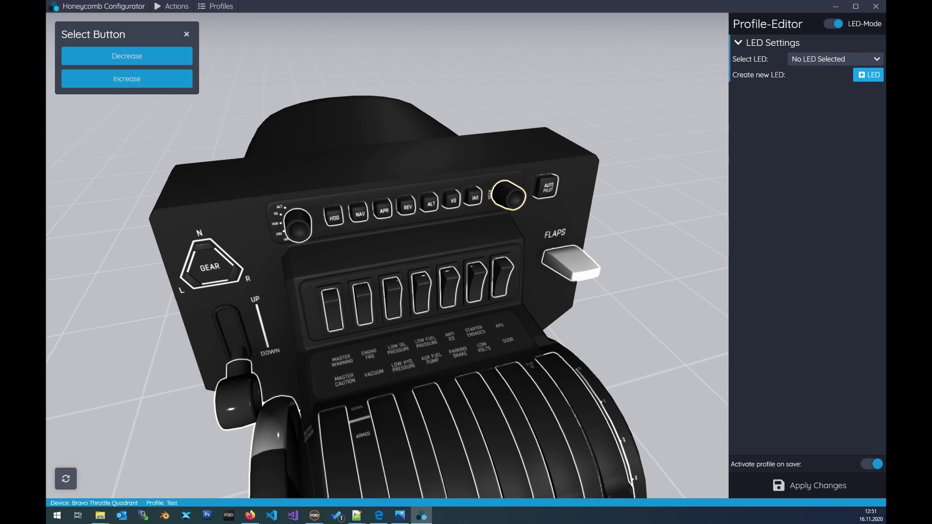
{"action": "left_click", "coordinate": [868, 75]}
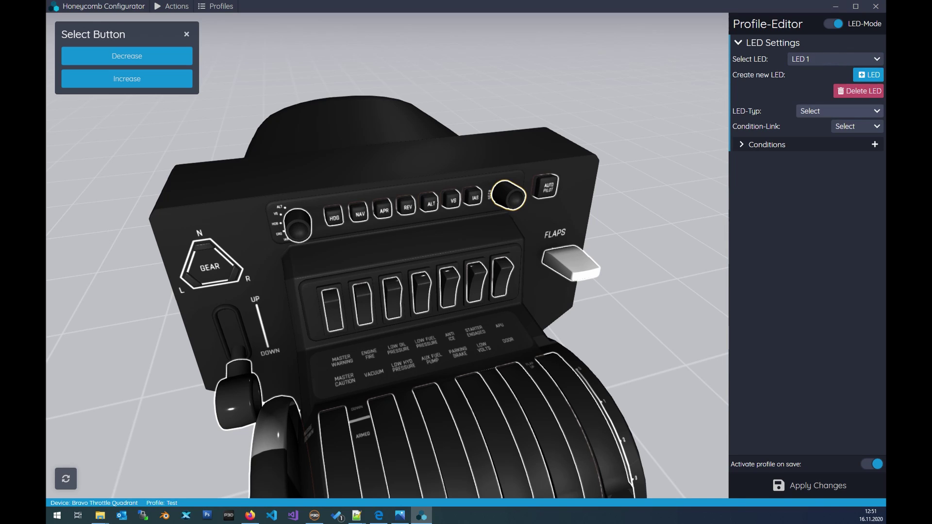
{"action": "left_click", "coordinate": [839, 110]}
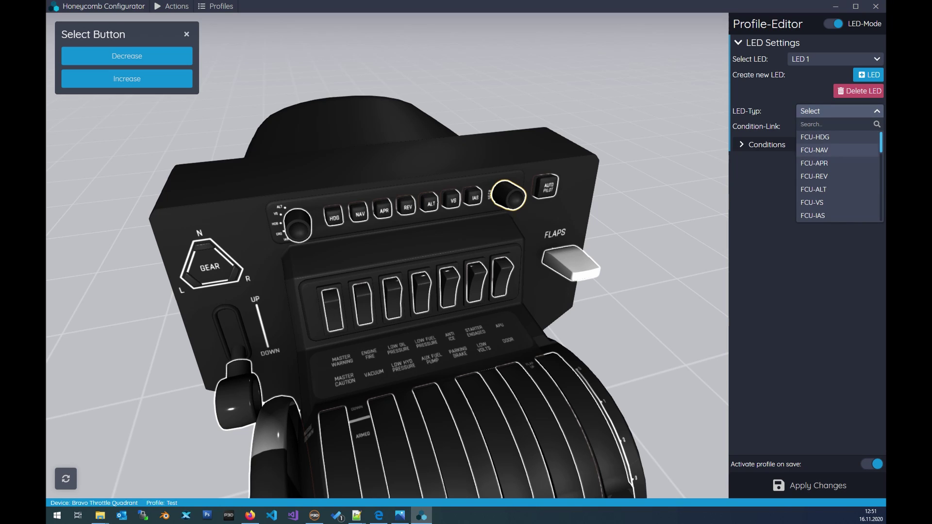
{"action": "left_click", "coordinate": [825, 137]}
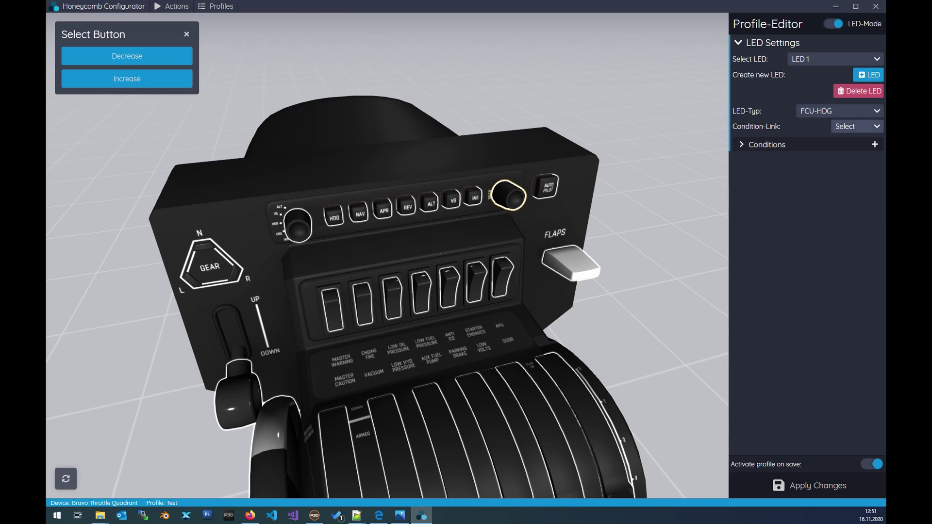
Add a condition to the FCU-HDG LED using an AUTOPILOT HEADING LOCK variable with the value >0
{"action": "left_click", "coordinate": [766, 144]}
{"action": "left_click", "coordinate": [875, 145]}
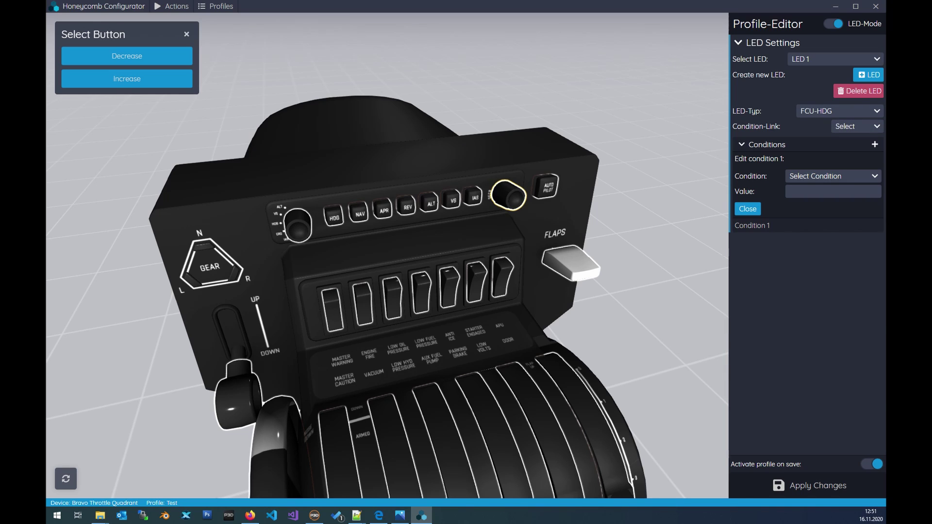
{"action": "left_click", "coordinate": [830, 175]}
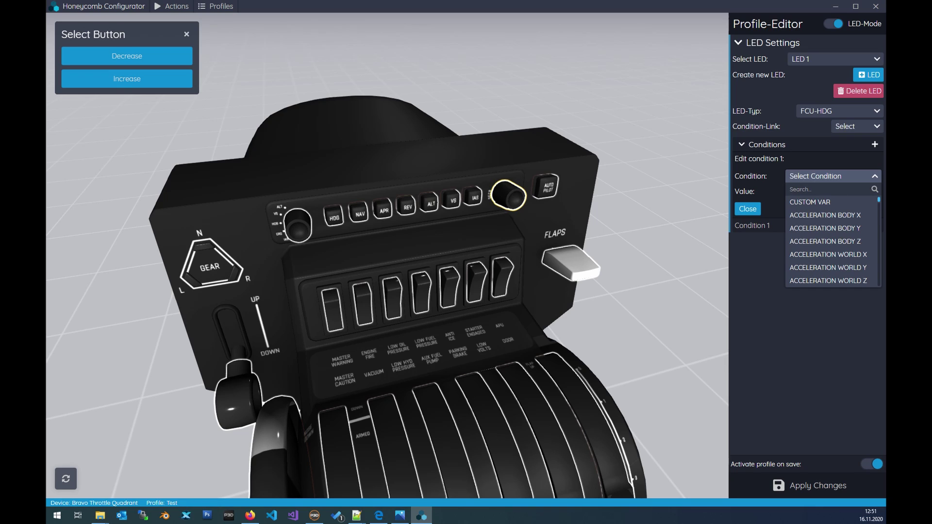
{"action": "type", "text": "Auto"}
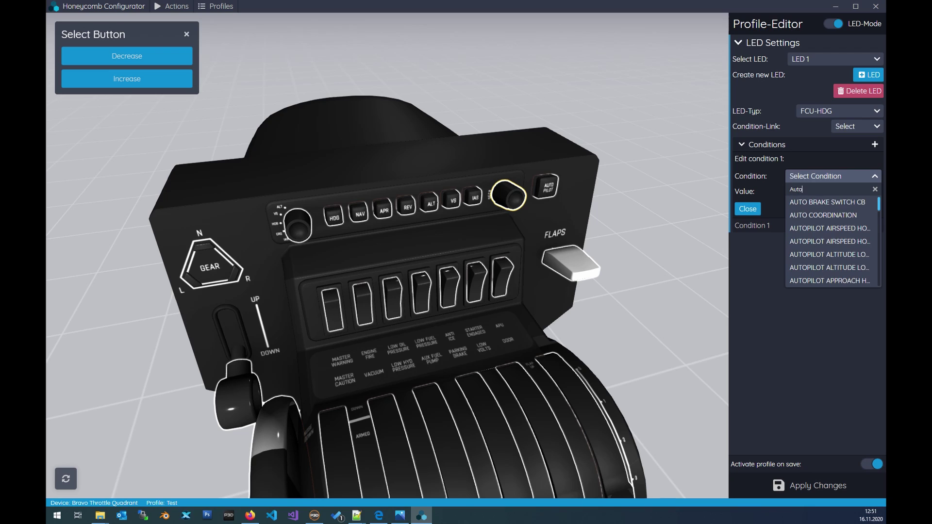
{"action": "type", "text": "pilot"}
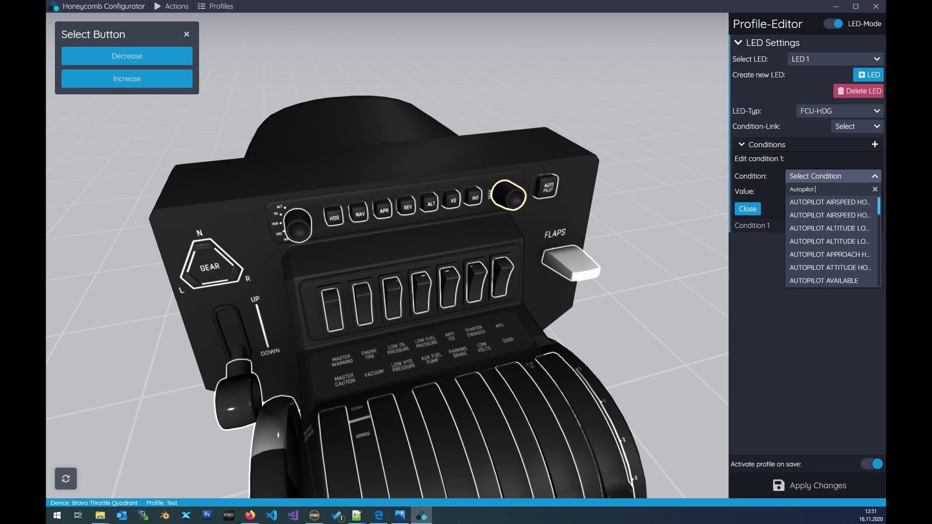
{"action": "type", "text": " Heading"}
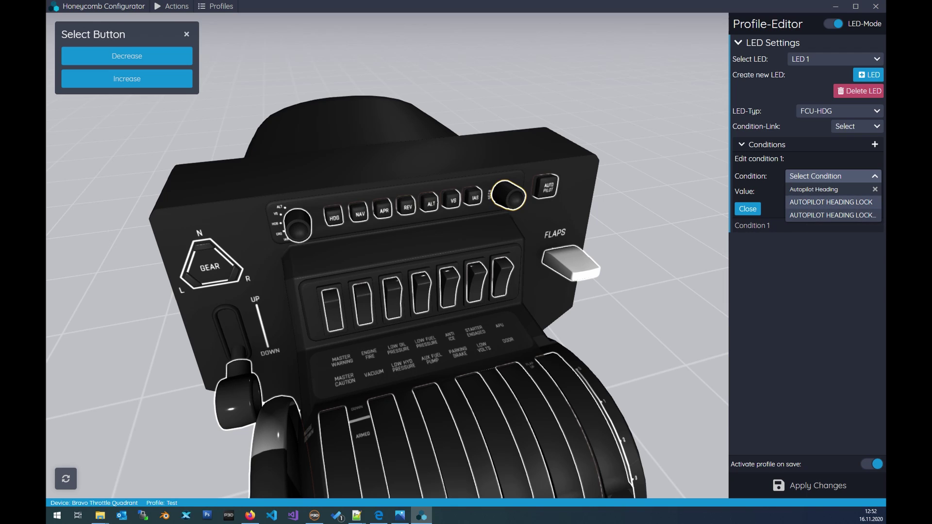
{"action": "left_click", "coordinate": [831, 215]}
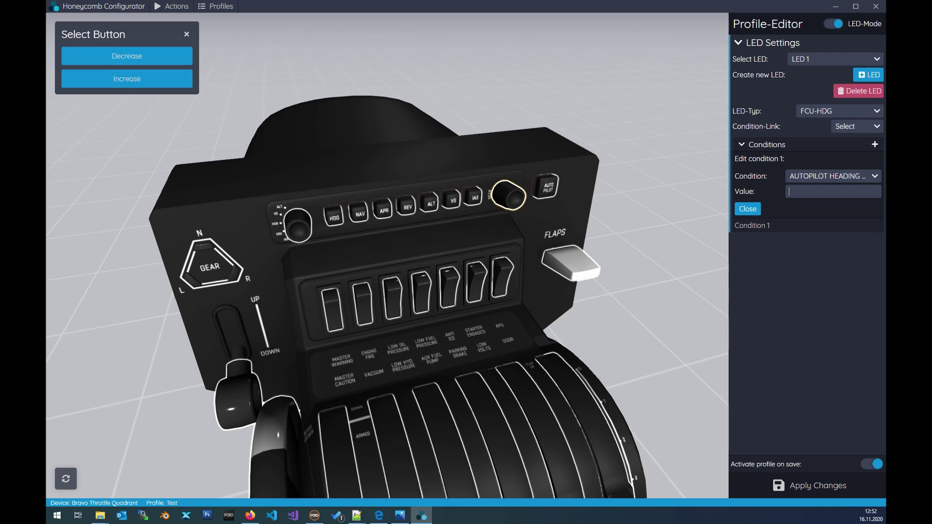
{"action": "type", "text": ">0"}
Create a second LED and set its type to LDG-L_GREEN
{"action": "left_click", "coordinate": [867, 75]}
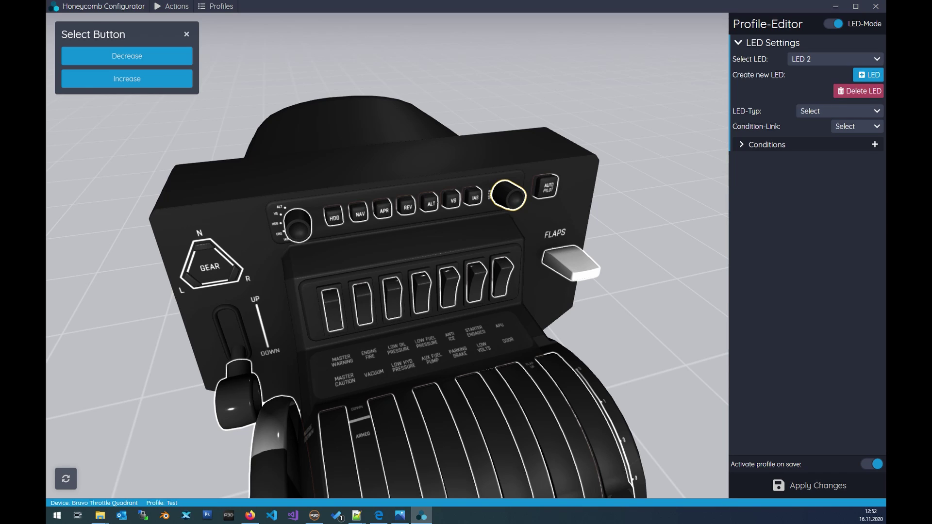
{"action": "left_click", "coordinate": [839, 111]}
{"action": "scroll", "coordinate": [837, 174], "scroll_direction": "down", "scroll_amount": 3}
{"action": "scroll", "coordinate": [838, 175], "scroll_direction": "down", "scroll_amount": 2}
{"action": "scroll", "coordinate": [837, 175], "scroll_direction": "up", "scroll_amount": 4}
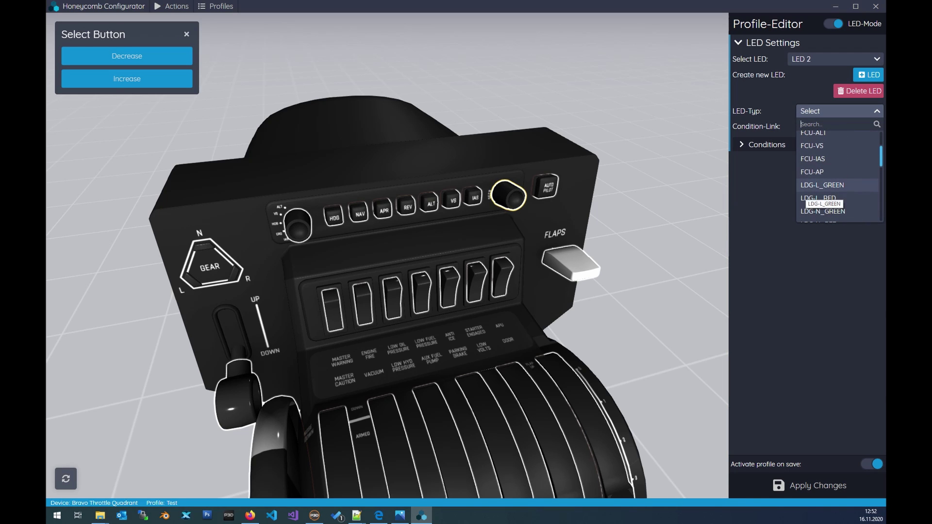
{"action": "left_click", "coordinate": [839, 185]}
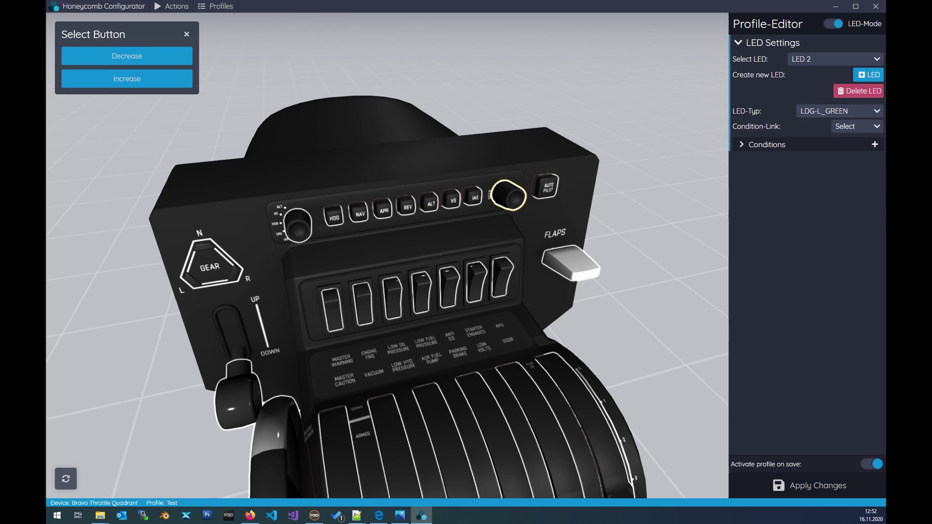
Add a condition to the LDG-L_GREEN LED using GEAR LEFT POSITION with the value >0.995
{"action": "left_click", "coordinate": [741, 144]}
{"action": "left_click", "coordinate": [875, 144]}
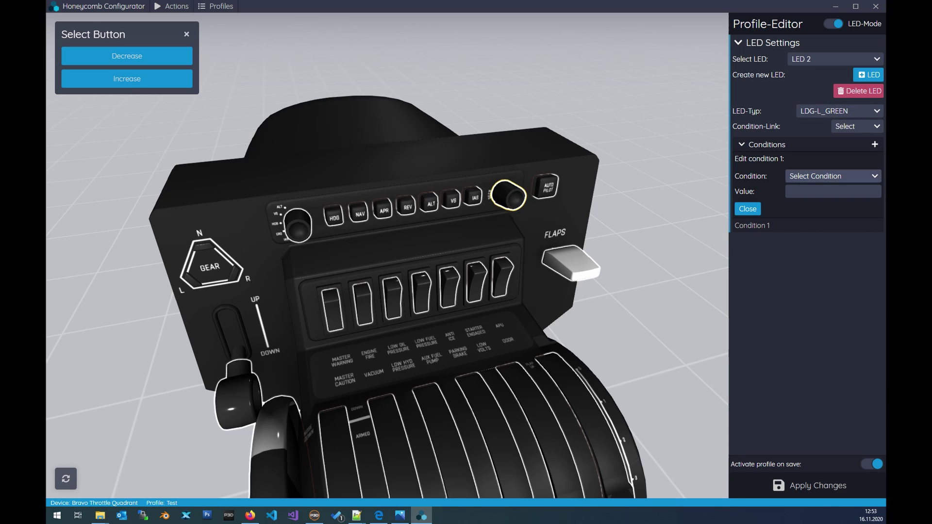
{"action": "left_click", "coordinate": [830, 176]}
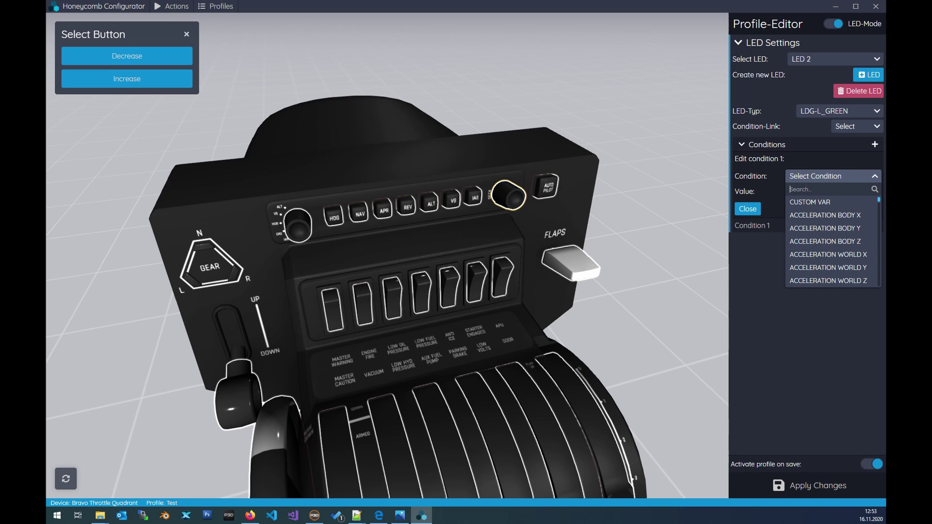
{"action": "type", "text": "Gear left"}
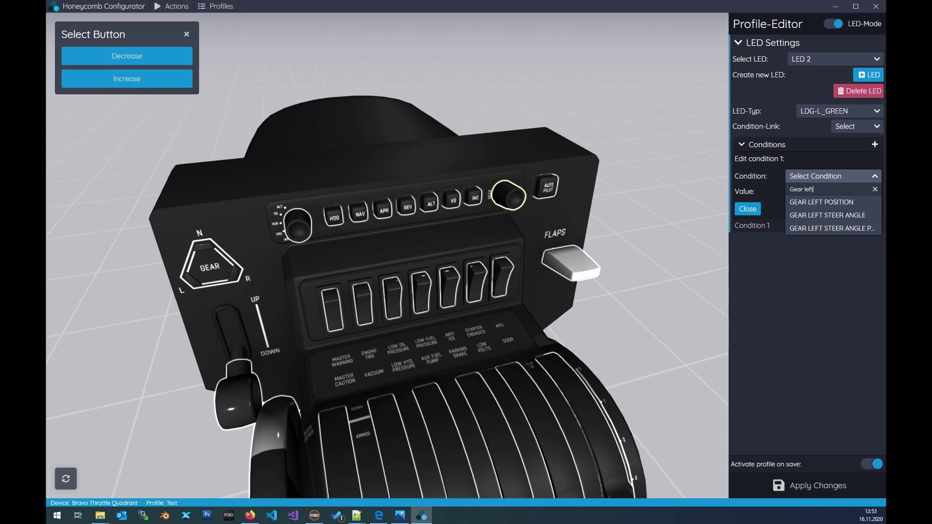
{"action": "key", "text": "Return"}
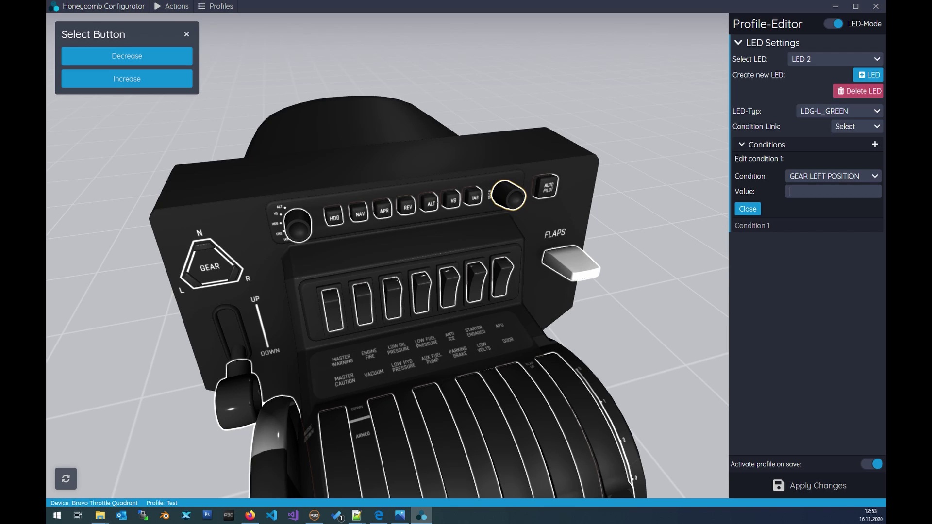
{"action": "type", "text": "<"}
{"action": "key", "text": "BackSpace"}
{"action": "type", "text": ">0.995"}
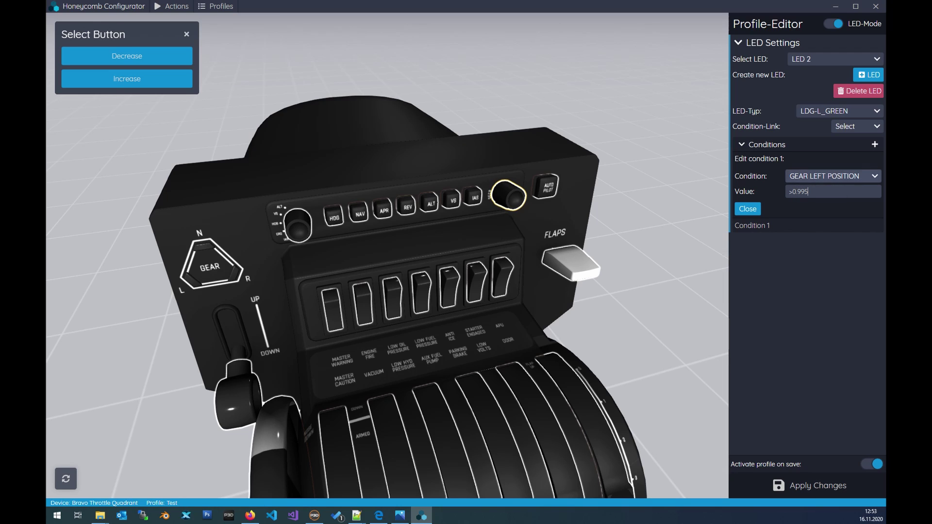
{"action": "key", "text": "ctrl+a"}
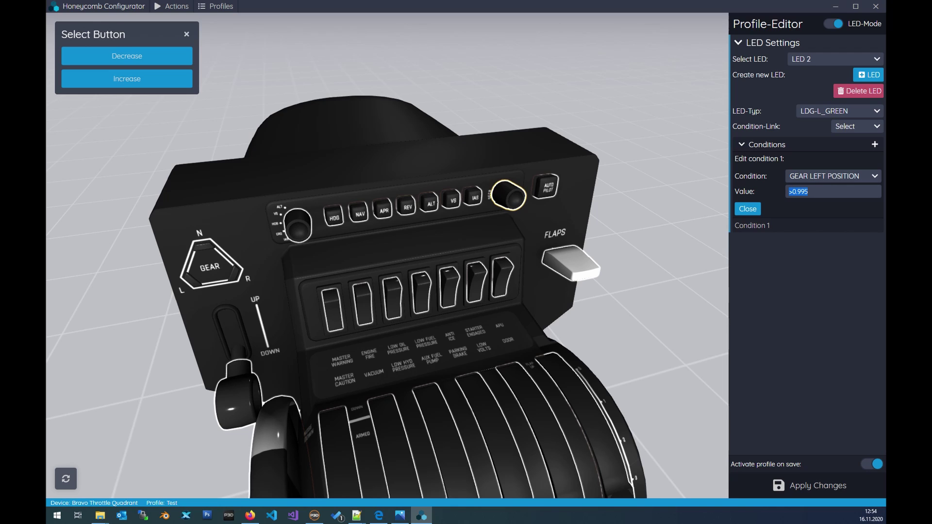
{"action": "key", "text": "shift+Tab"}
{"action": "key", "text": "alt+Down"}
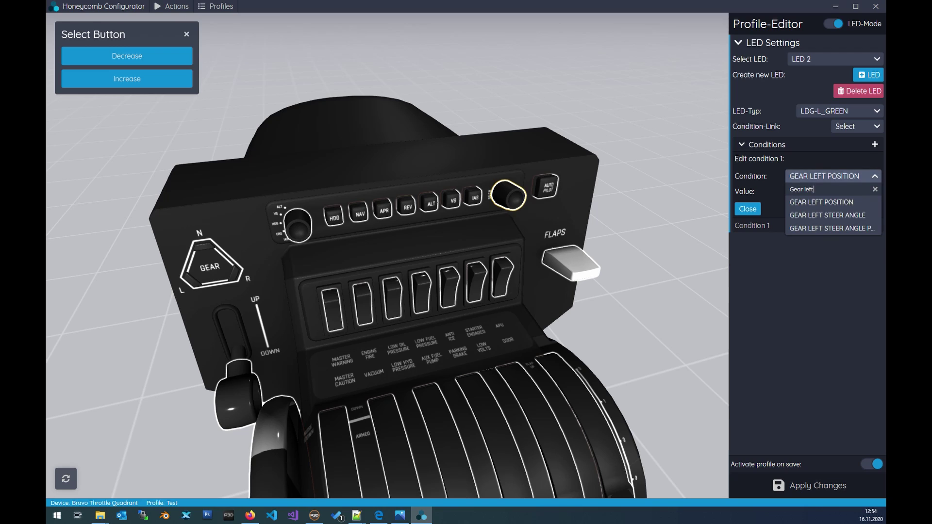
{"action": "key", "text": "Escape"}
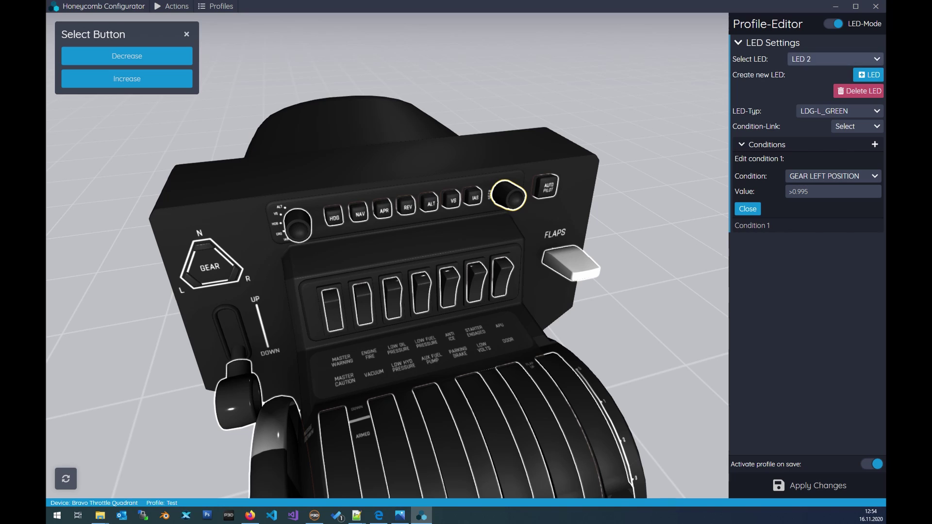
Create a third LED and set its type to LDG-L_RED
{"action": "left_click", "coordinate": [868, 75]}
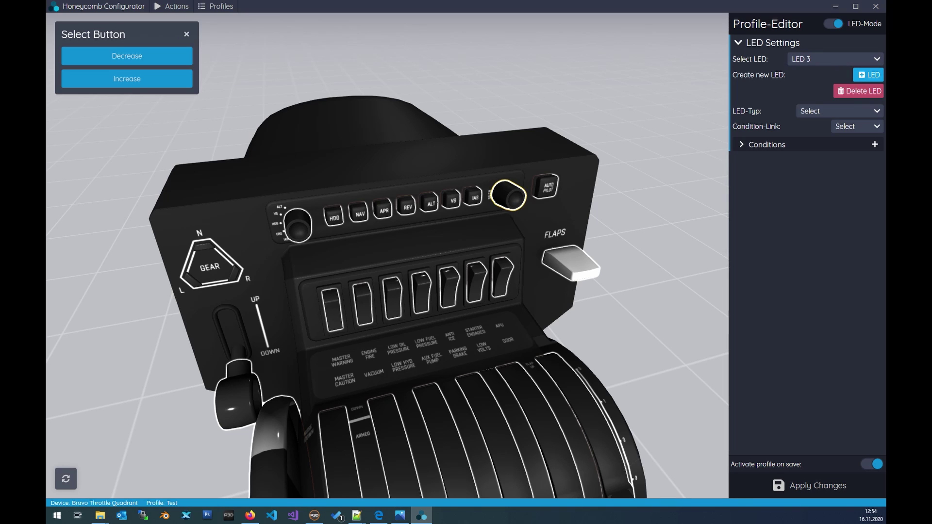
{"action": "left_click", "coordinate": [838, 111]}
{"action": "scroll", "coordinate": [825, 167], "scroll_direction": "up", "scroll_amount": 5}
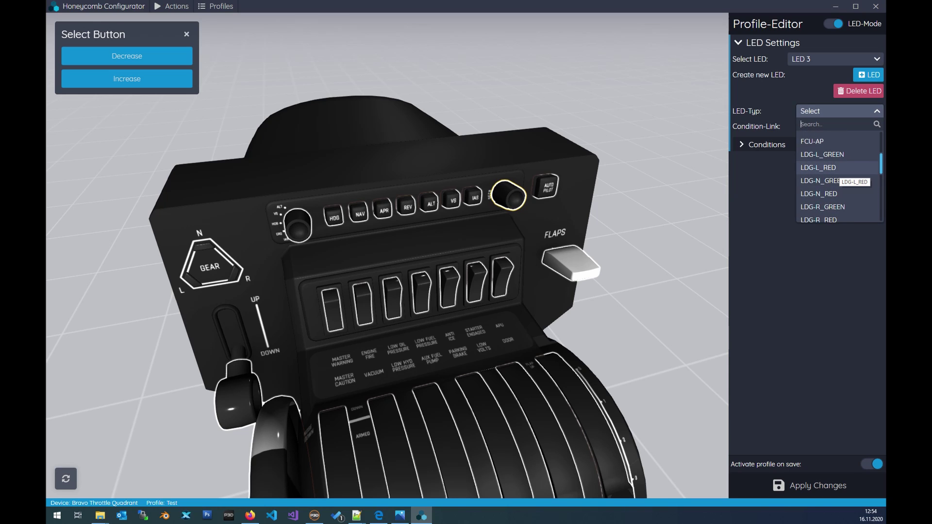
{"action": "left_click", "coordinate": [837, 168]}
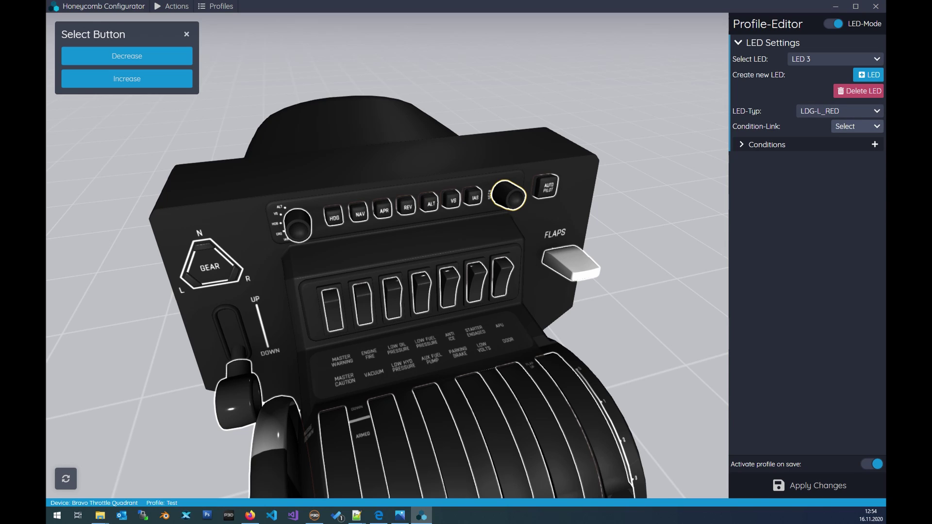
Add a first condition to the LDG-L_RED LED using GEAR LEFT POSITION with the value >0
{"action": "left_click", "coordinate": [875, 145]}
{"action": "left_click", "coordinate": [832, 176]}
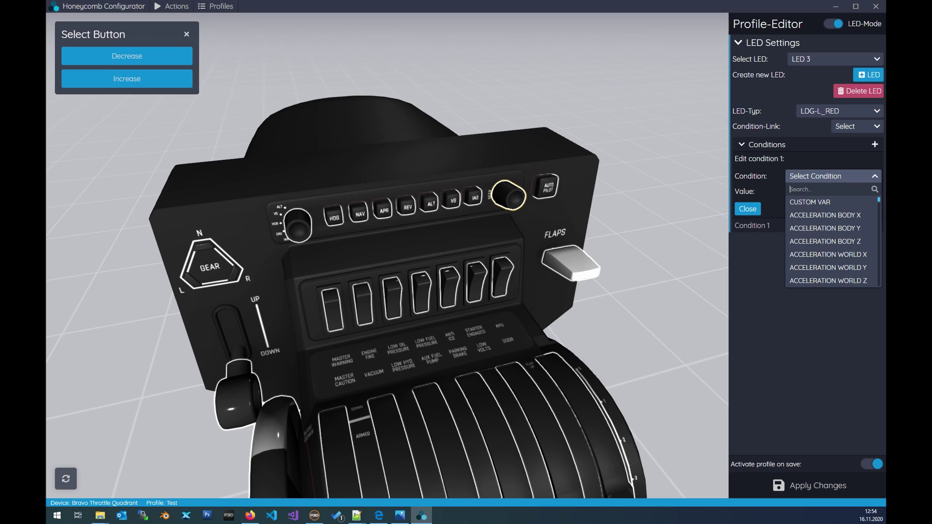
{"action": "type", "text": "Gear lef"}
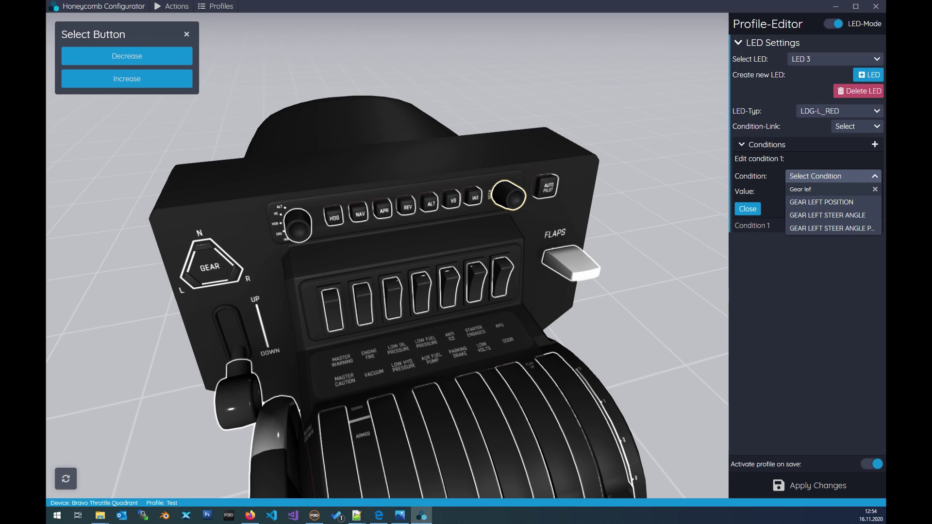
{"action": "left_click", "coordinate": [821, 202]}
{"action": "left_click", "coordinate": [825, 191]}
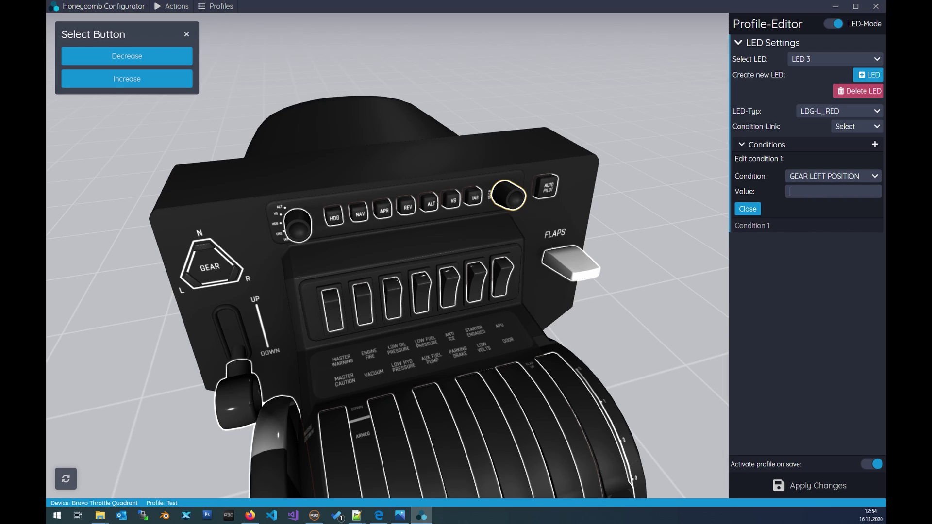
{"action": "type", "text": ">0"}
Add a second LDG-L_RED condition using GEAR LEFT POSITION with the value <=0.995, and set the condition link to OR
{"action": "left_click", "coordinate": [875, 144]}
{"action": "left_click", "coordinate": [831, 176]}
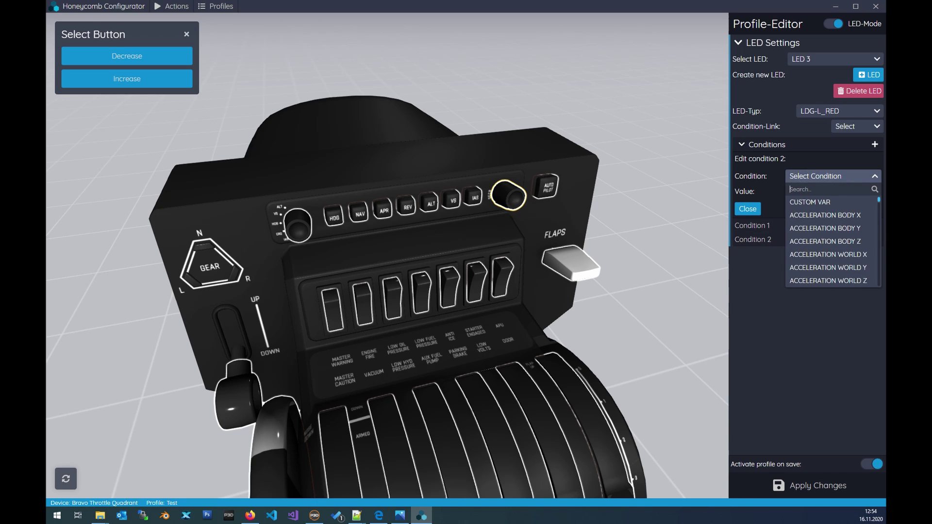
{"action": "type", "text": "gear lef"}
{"action": "key", "text": "Down"}
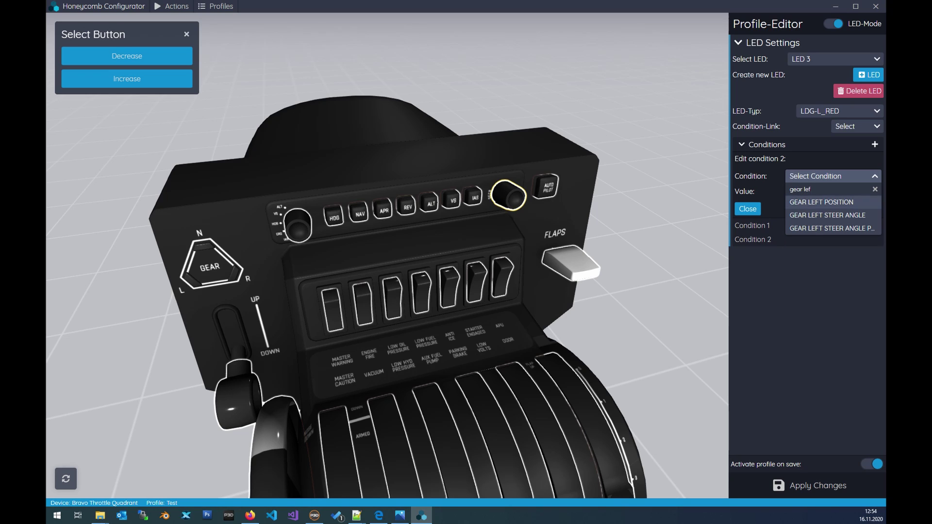
{"action": "key", "text": "Return"}
{"action": "left_click", "coordinate": [833, 191]}
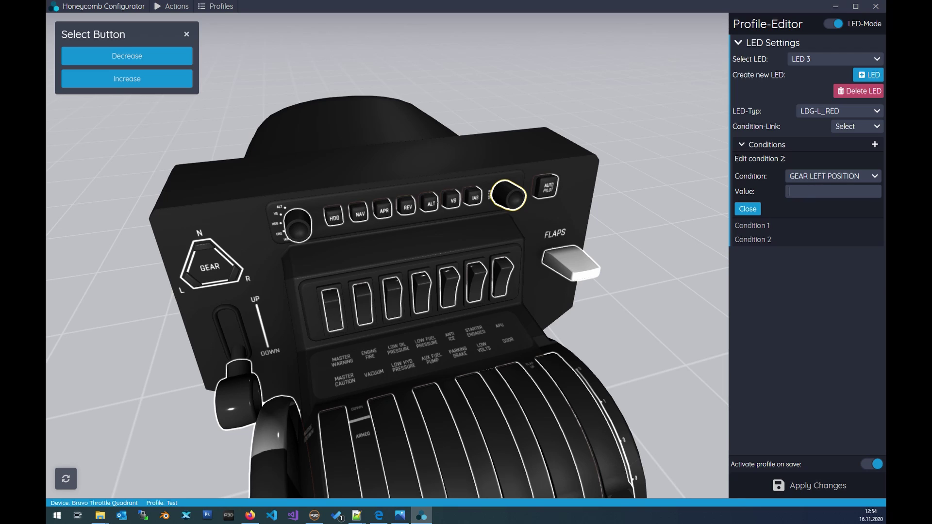
{"action": "type", "text": "<=0.995"}
{"action": "left_click", "coordinate": [857, 126]}
{"action": "left_click", "coordinate": [857, 152]}
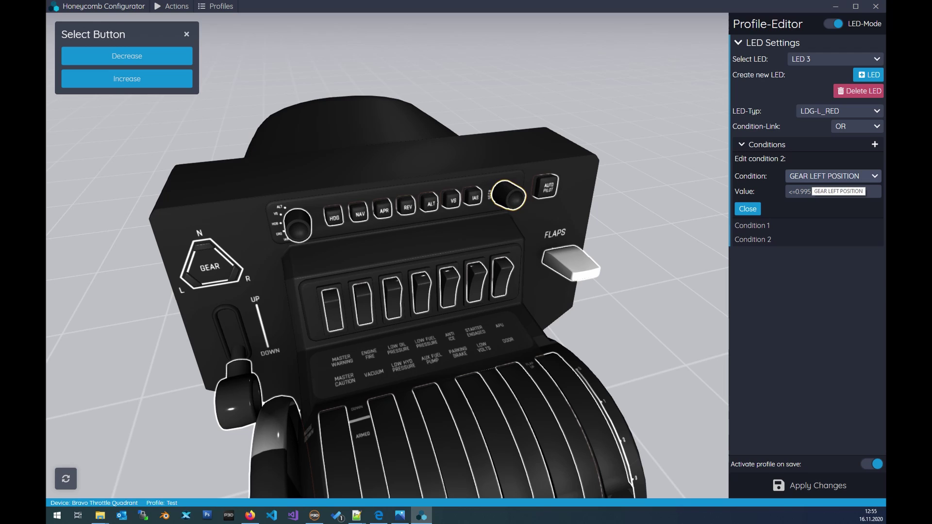
Create a fourth LED and set its type to ANC-ENG_FIRE
{"action": "mouse_move", "coordinate": [801, 225]}
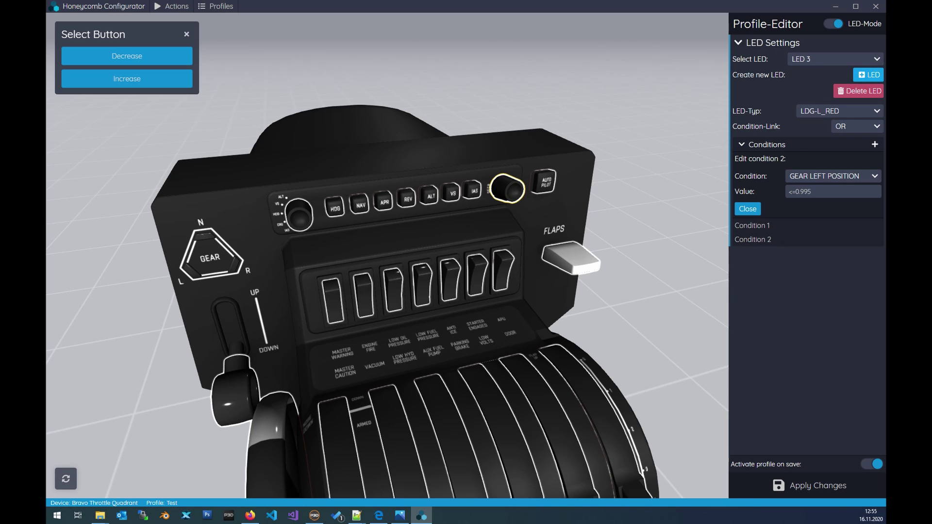
{"action": "left_click", "coordinate": [868, 75]}
{"action": "left_click", "coordinate": [835, 111]}
{"action": "scroll", "coordinate": [825, 155], "scroll_direction": "down", "scroll_amount": 3}
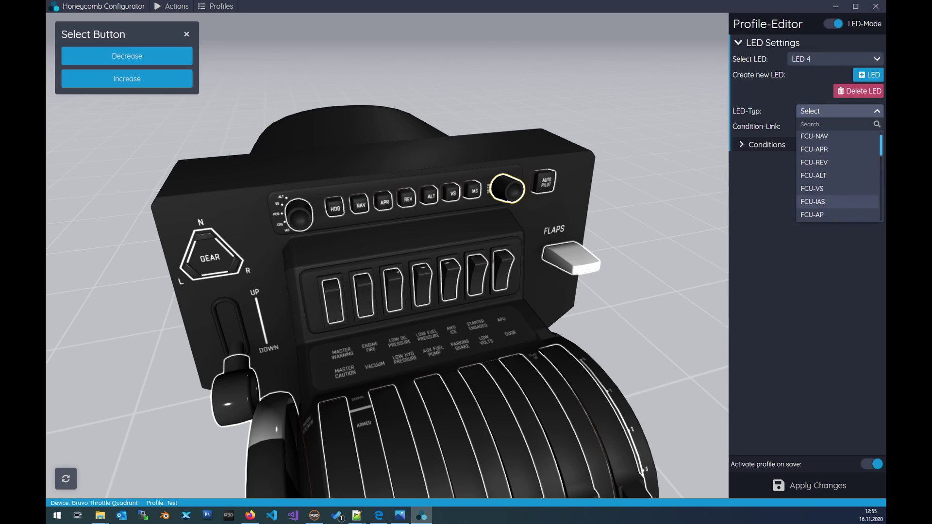
{"action": "scroll", "coordinate": [825, 158], "scroll_direction": "down", "scroll_amount": 4}
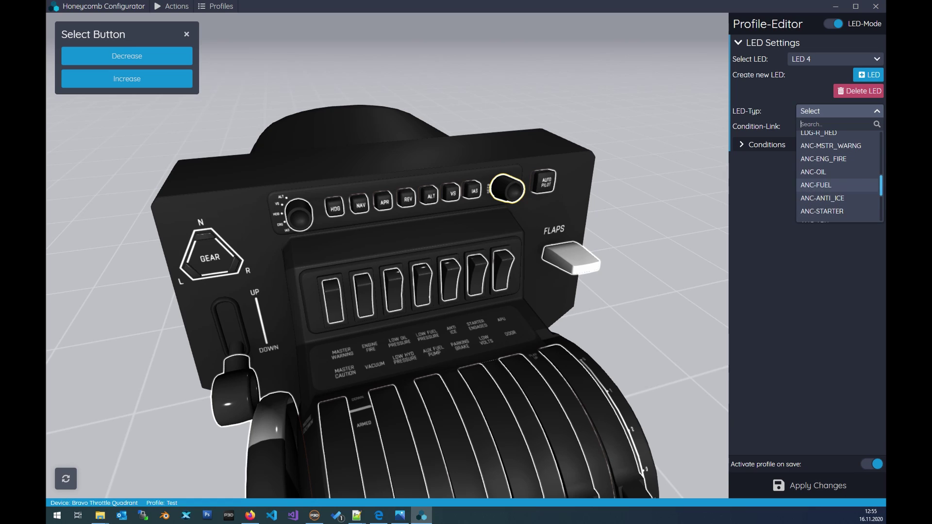
{"action": "left_click", "coordinate": [826, 159]}
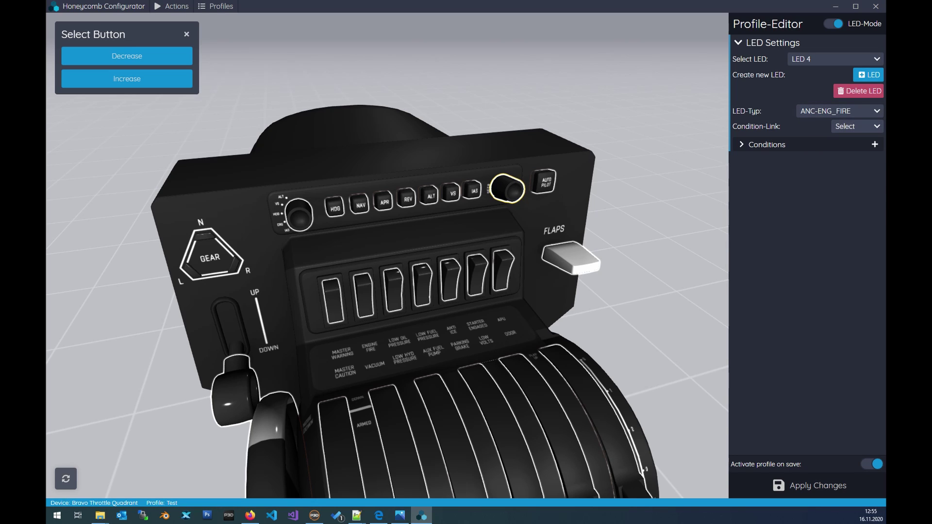
Add a first condition to the ANC-ENG_FIRE LED using ENG ON FIRE with index 1 and the value >0
{"action": "left_click", "coordinate": [875, 144]}
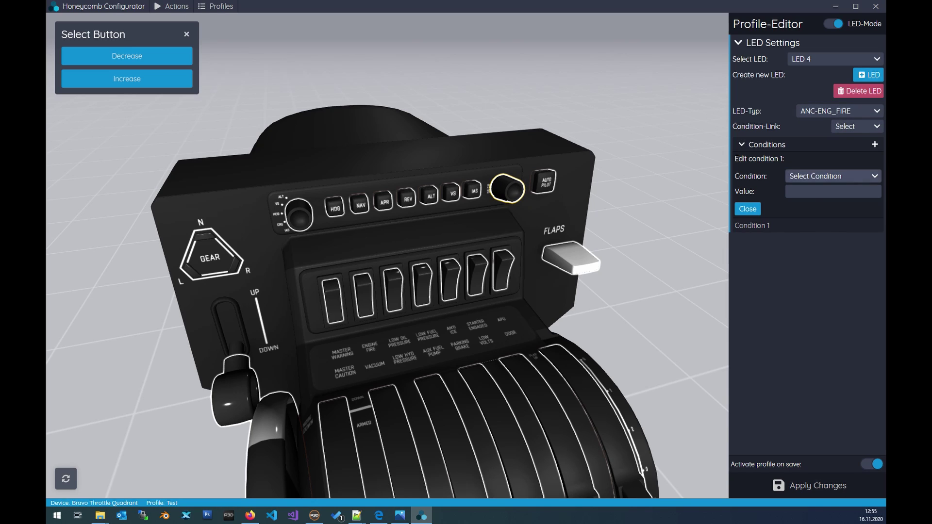
{"action": "left_click", "coordinate": [830, 176]}
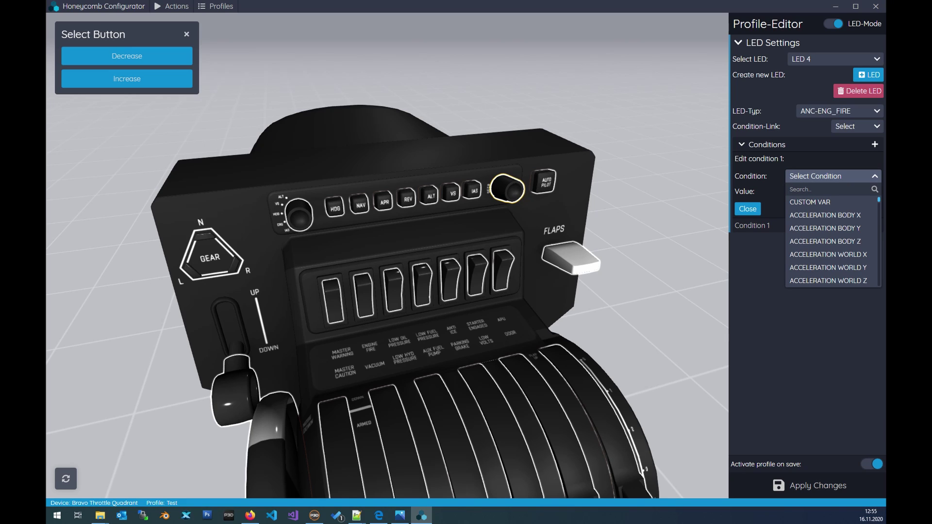
{"action": "type", "text": "ENG"}
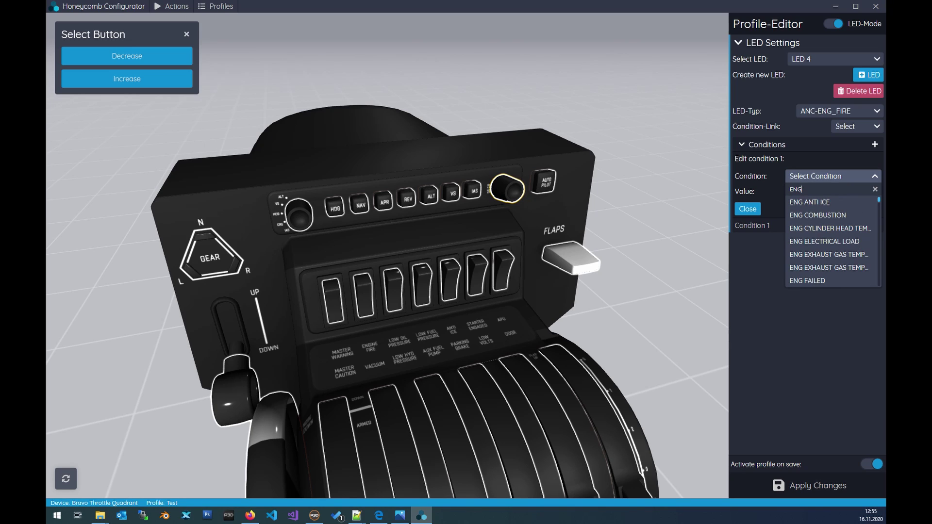
{"action": "type", "text": " on"}
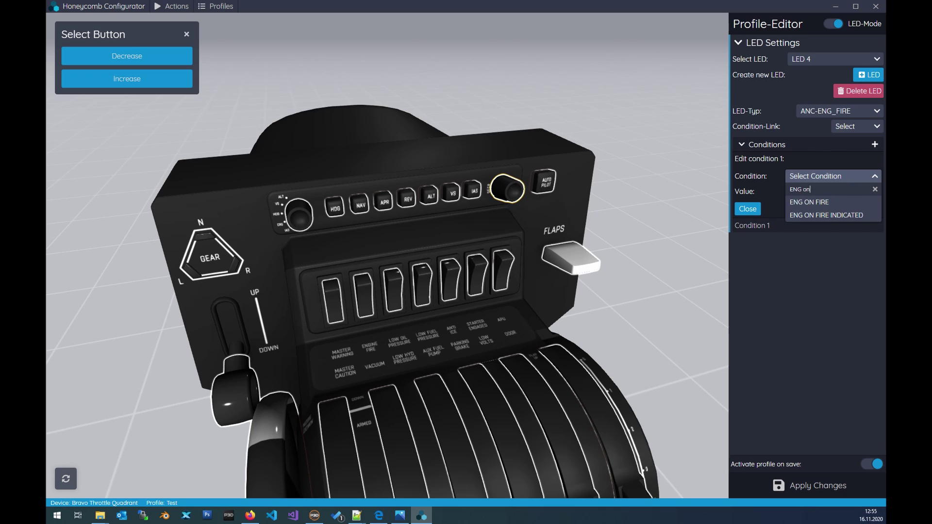
{"action": "key", "text": "Return"}
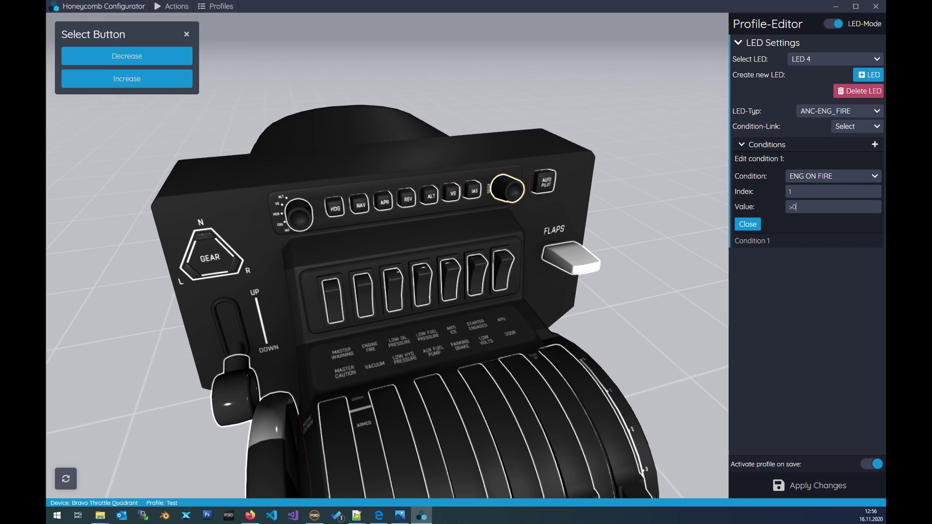
Add a second condition to the ANC-ENG_FIRE LED using ENG ON FIRE with index 2 and the value >0
{"action": "left_click", "coordinate": [874, 144]}
{"action": "left_click", "coordinate": [855, 176]}
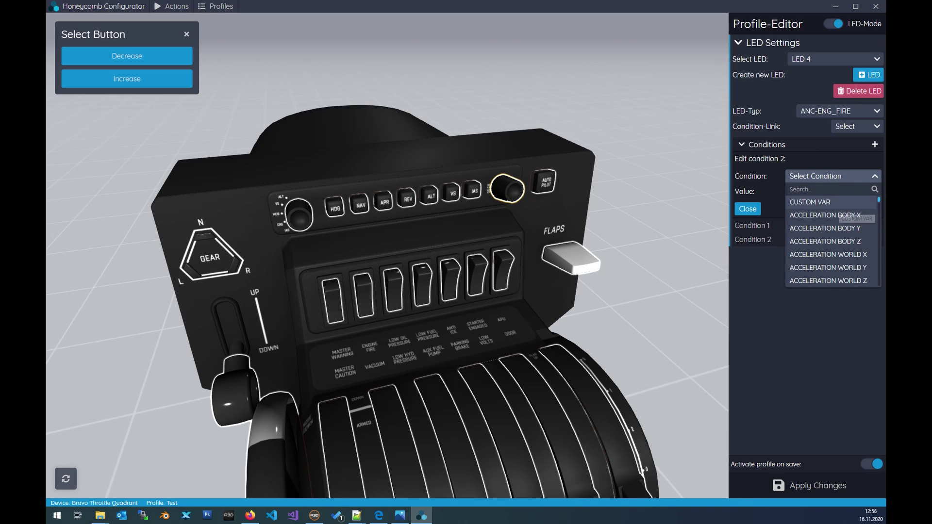
{"action": "type", "text": "eng"}
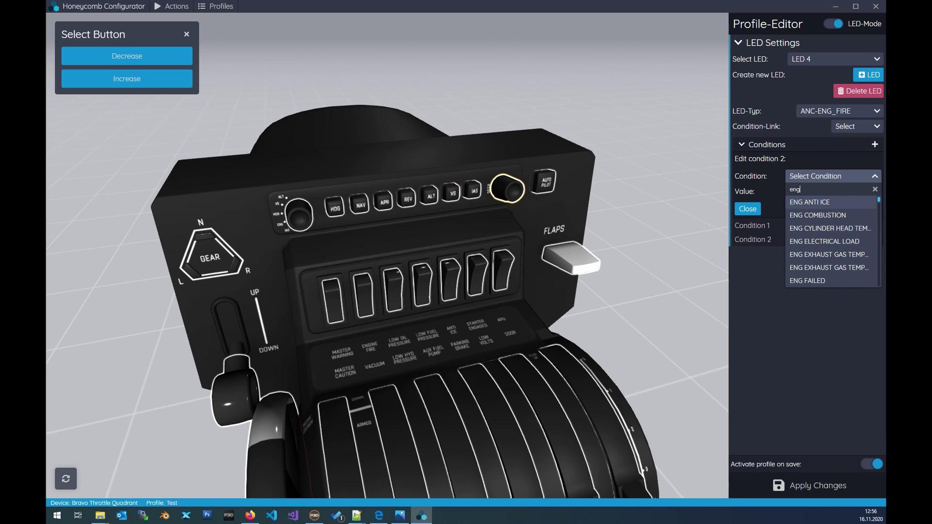
{"action": "type", "text": " on fi"}
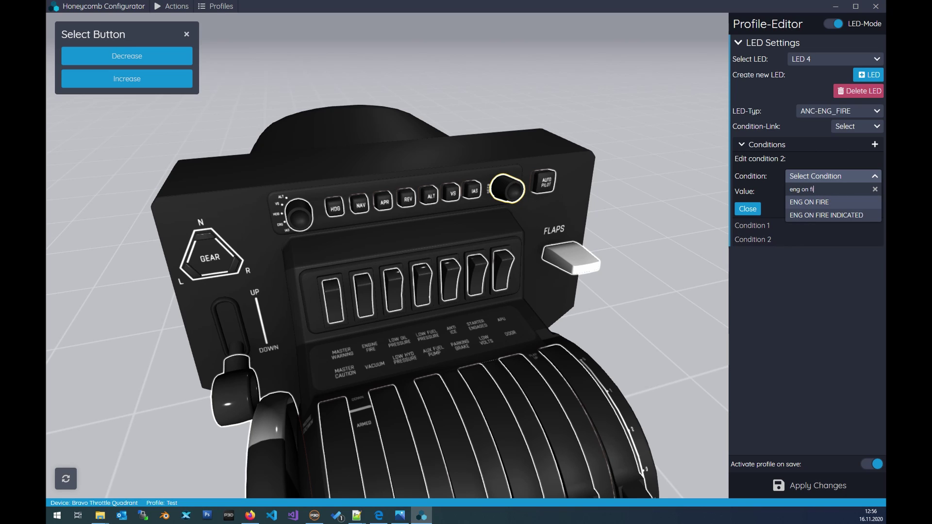
{"action": "key", "text": "Return"}
{"action": "type", "text": "2"}
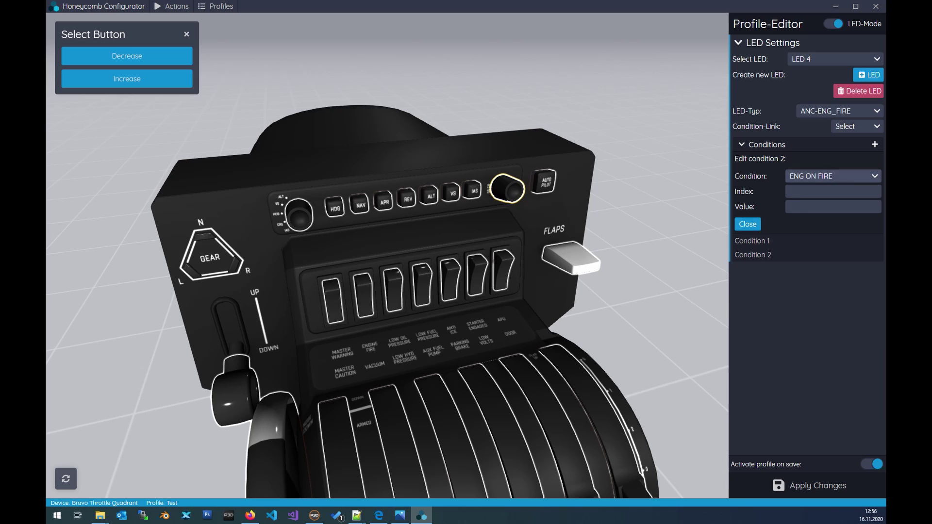
{"action": "key", "text": "Tab"}
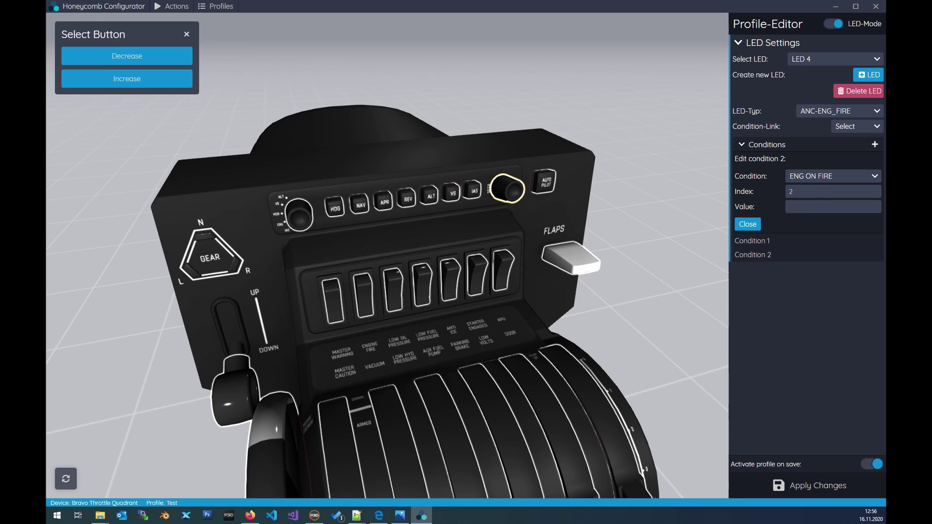
{"action": "type", "text": "<0"}
{"action": "key", "text": "BackSpace"}
{"action": "key", "text": "BackSpace"}
{"action": "type", "text": ">0"}
Set the ANC-ENG_FIRE LED's condition link to OR and reopen its first condition
{"action": "left_click", "coordinate": [857, 126]}
{"action": "left_click", "coordinate": [857, 139]}
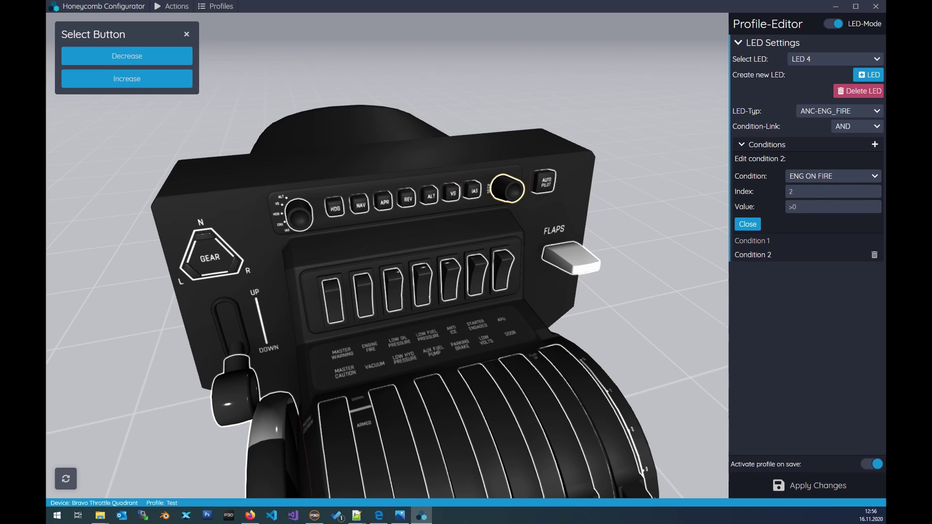
{"action": "left_click", "coordinate": [855, 147]}
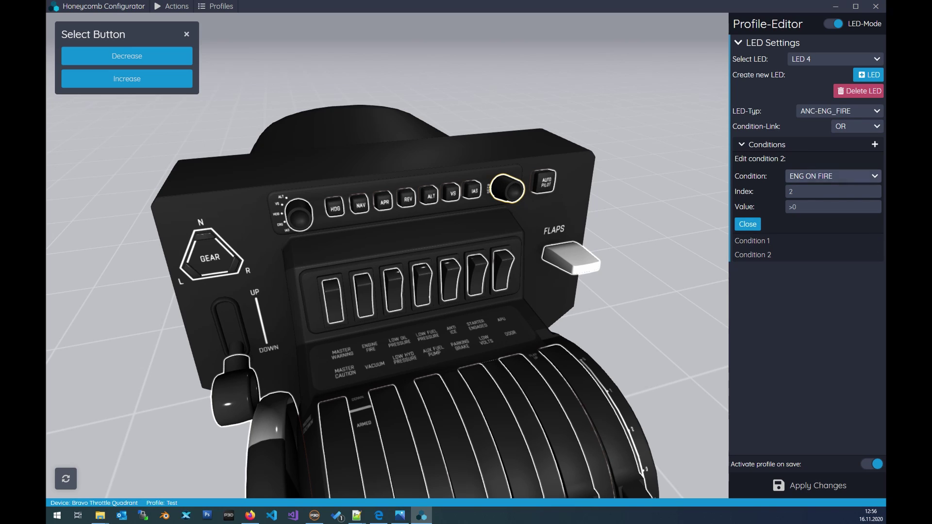
{"action": "left_click", "coordinate": [752, 241]}
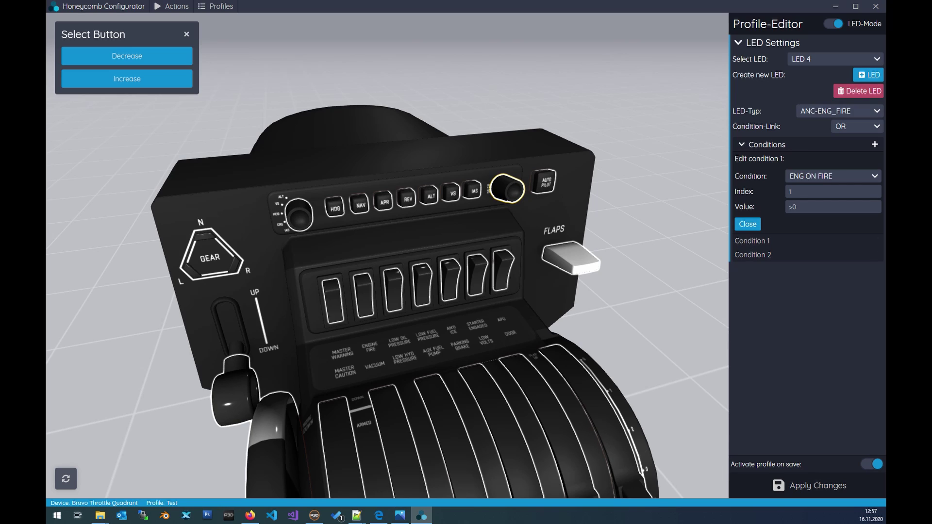
Add a third condition to the ANC-ENG_FIRE LED using ENG ON FIRE with index 3 and the value >0
{"action": "left_click", "coordinate": [875, 145]}
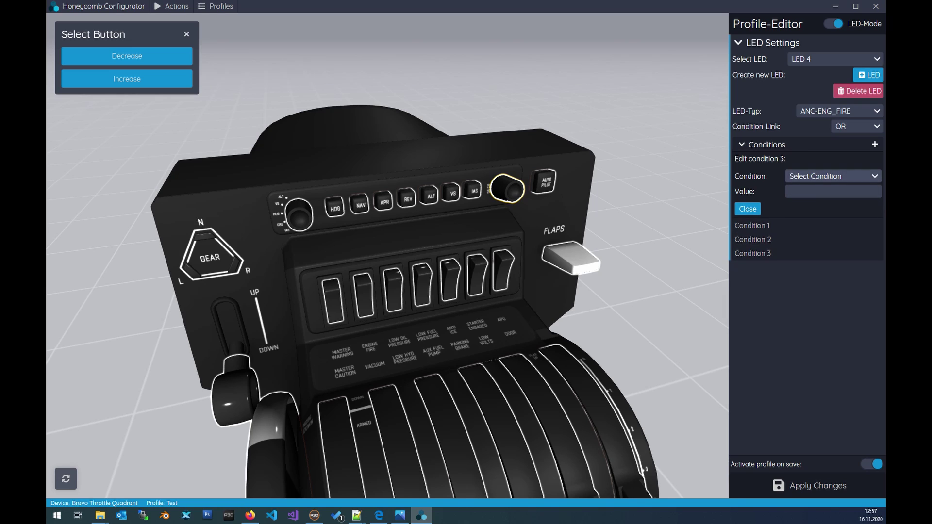
{"action": "left_click", "coordinate": [833, 177]}
{"action": "type", "text": "eng on"}
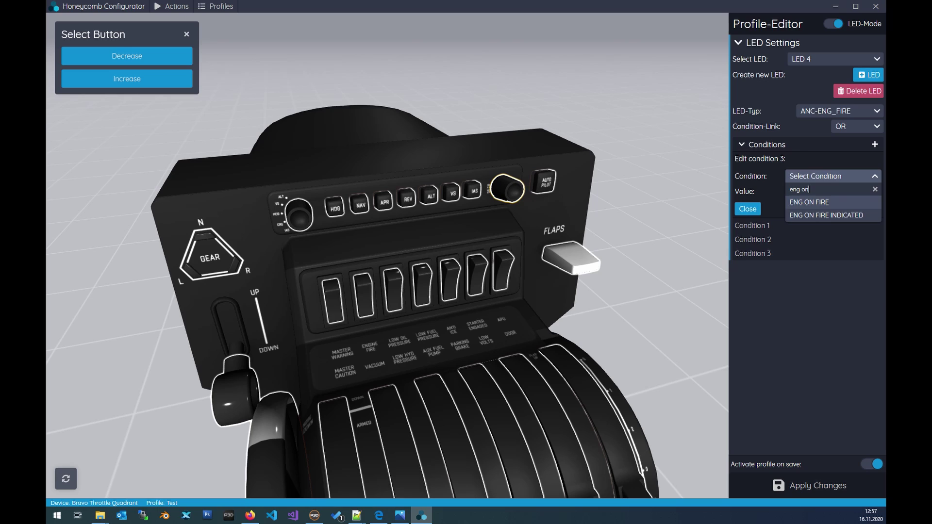
{"action": "key", "text": "Return"}
{"action": "type", "text": "3"}
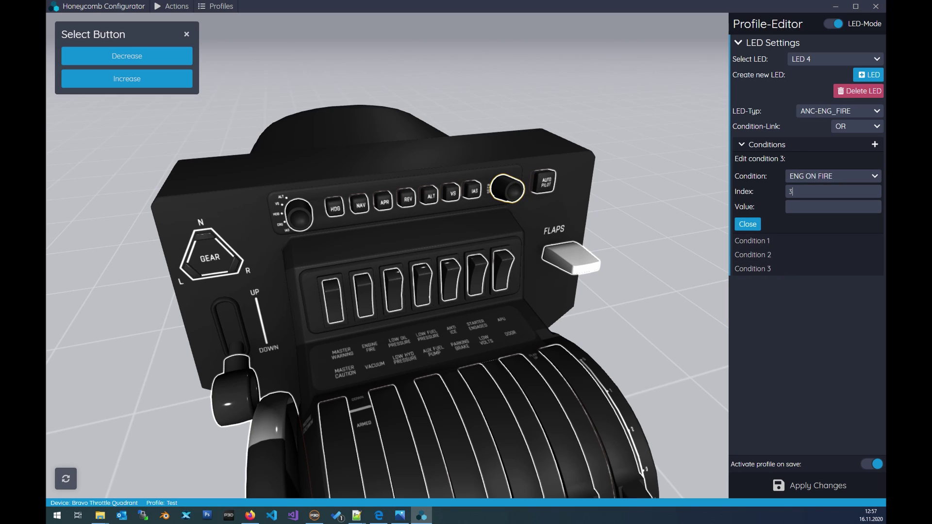
{"action": "type", "text": ">0"}
Add a fourth ANC-ENG_FIRE condition using ENG ON FIRE with index 4 and the value >0, and close the condition editor
{"action": "left_click", "coordinate": [874, 144]}
{"action": "left_click", "coordinate": [833, 176]}
{"action": "type", "text": "eng on fi"}
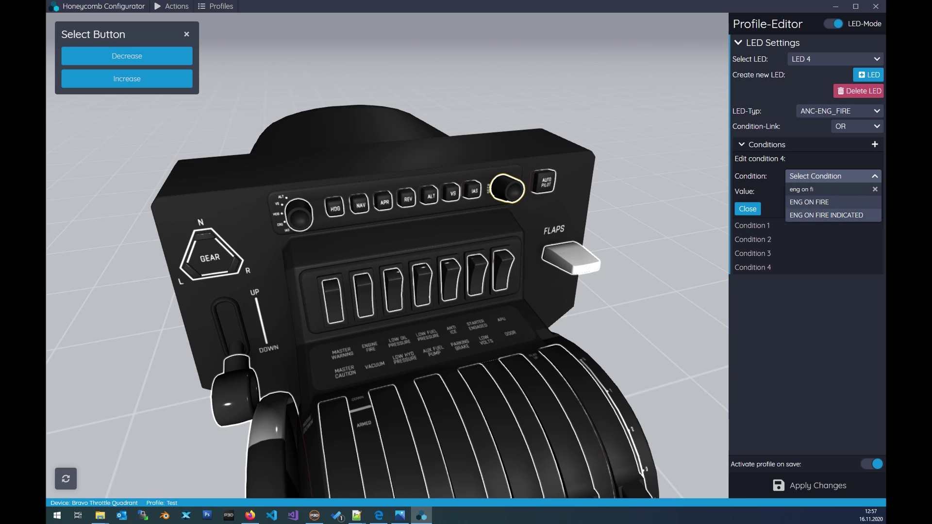
{"action": "left_click", "coordinate": [812, 202]}
{"action": "type", "text": "4"}
{"action": "key", "text": "Tab"}
{"action": "type", "text": ">0"}
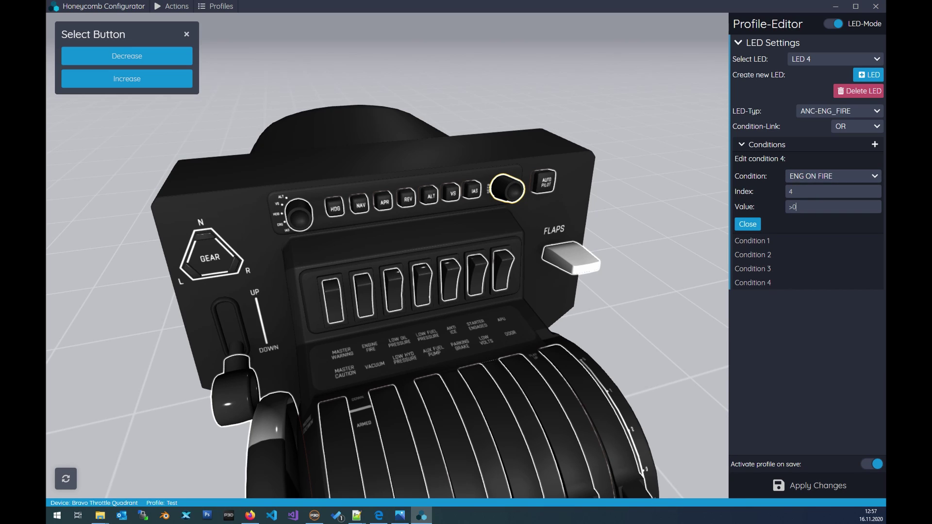
{"action": "left_click", "coordinate": [747, 223]}
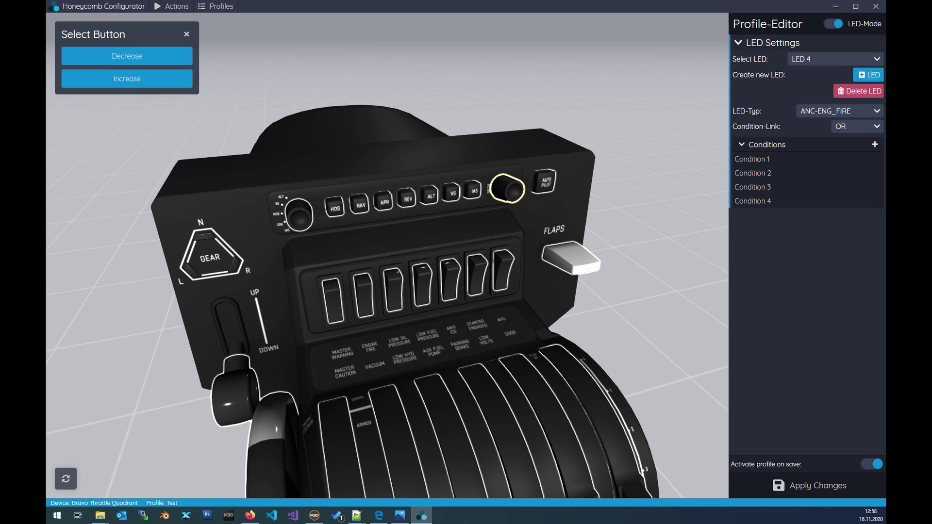
Switch to LED 3, open its first condition, and set the LED's condition link to AND
{"action": "left_click", "coordinate": [835, 59]}
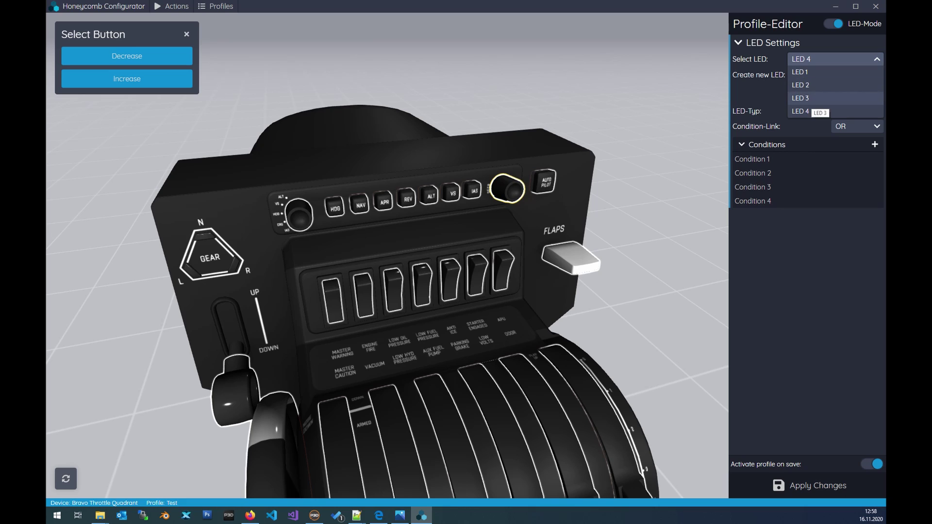
{"action": "key", "text": "Return"}
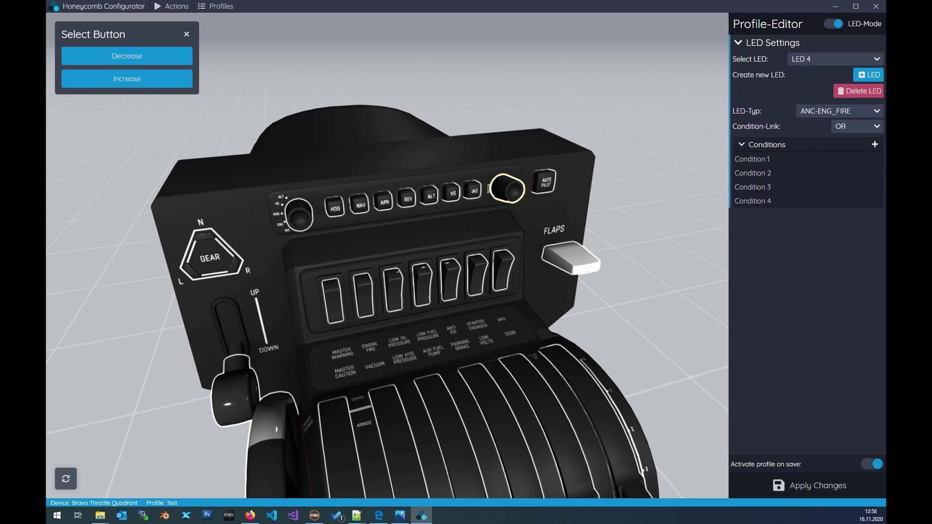
{"action": "left_click", "coordinate": [835, 59]}
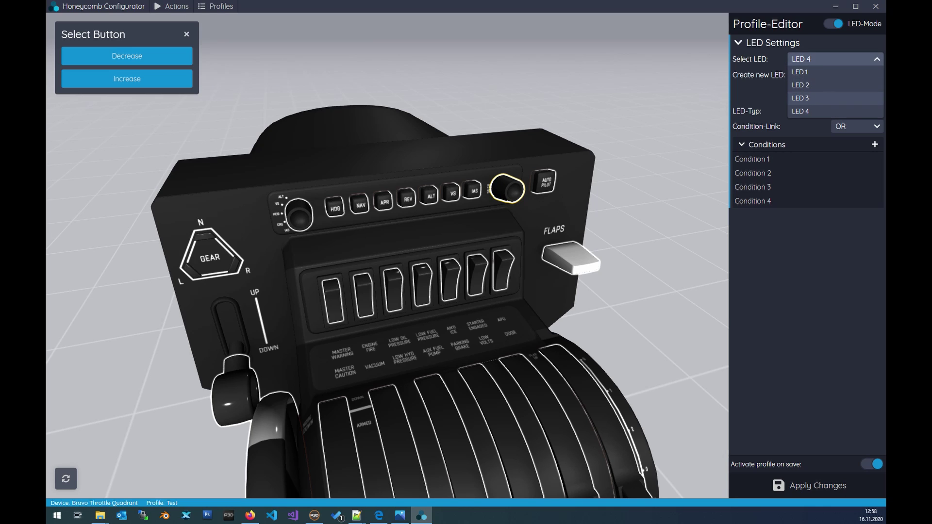
{"action": "left_click", "coordinate": [835, 98]}
{"action": "left_click", "coordinate": [767, 145]}
{"action": "left_click", "coordinate": [753, 158]}
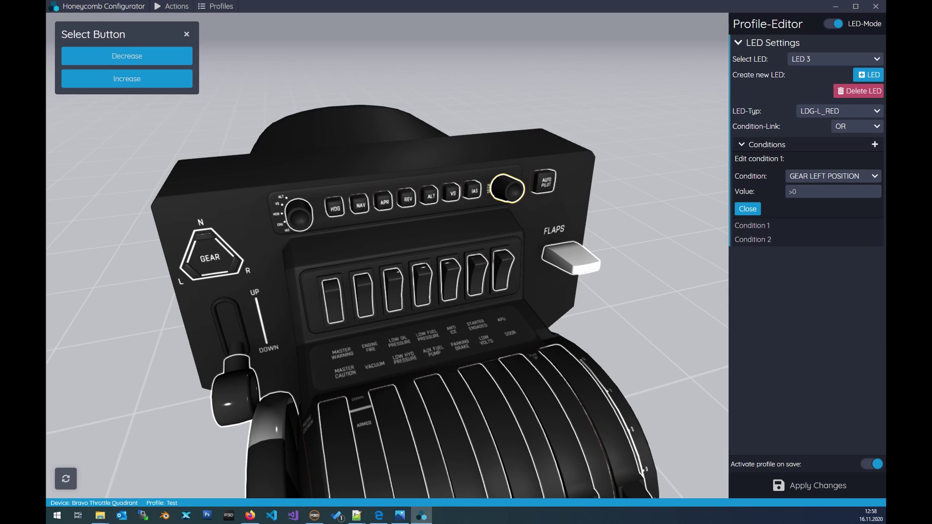
{"action": "left_click", "coordinate": [857, 127]}
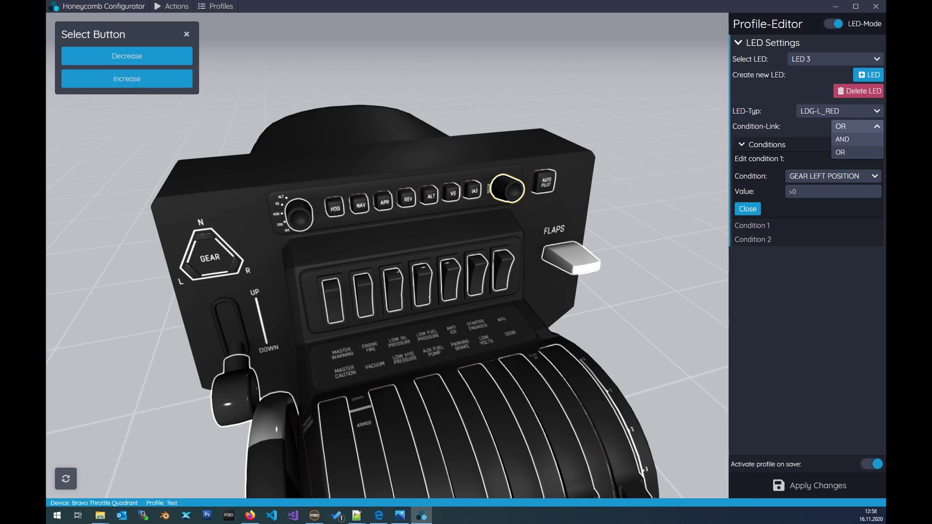
{"action": "left_click", "coordinate": [842, 139]}
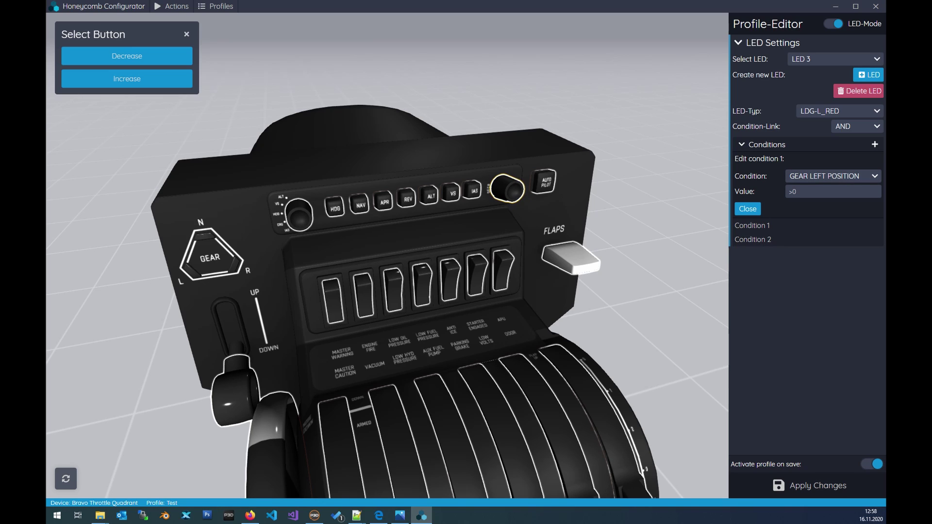
Open the second LDG-L_RED condition and review its value
{"action": "left_click", "coordinate": [753, 240]}
{"action": "left_click_drag", "start_coordinate": [811, 192], "coordinate": [795, 192]}
{"action": "left_click", "coordinate": [822, 192]}
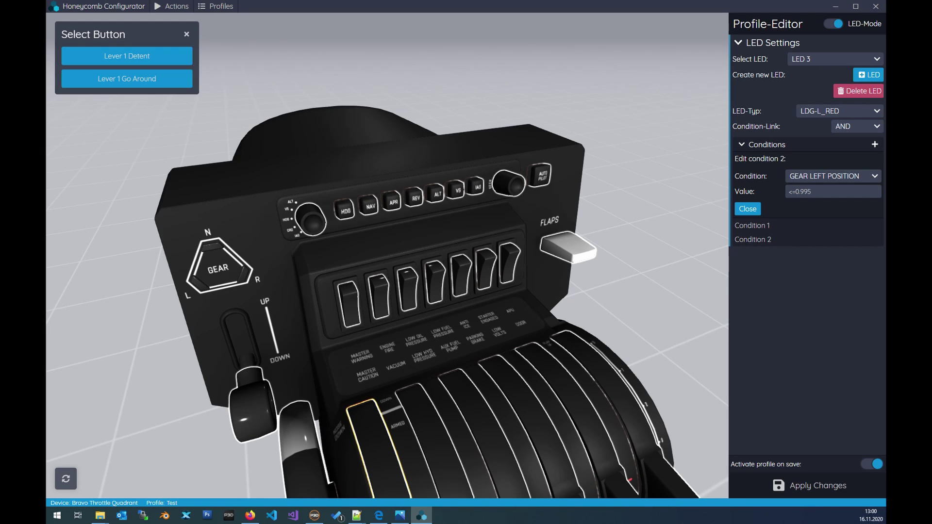
{"action": "left_click_drag", "start_coordinate": [369, 291], "coordinate": [396, 291]}
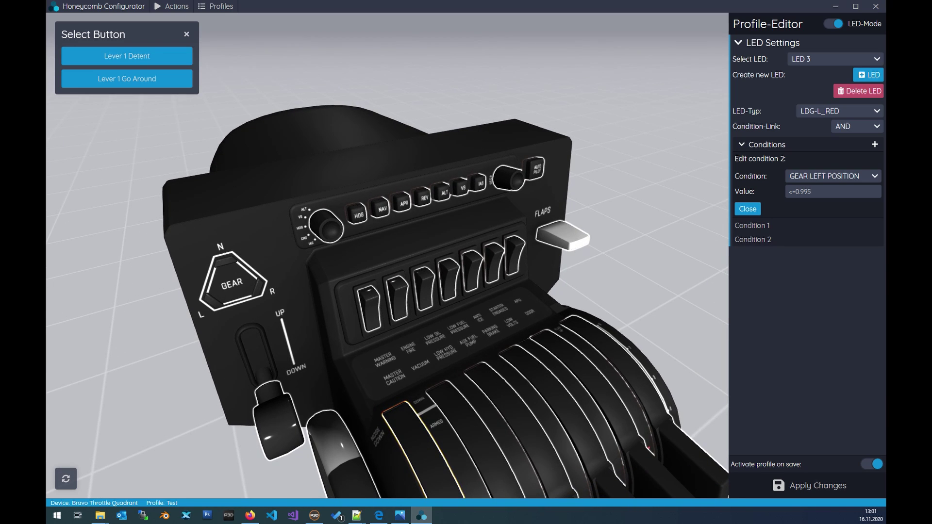